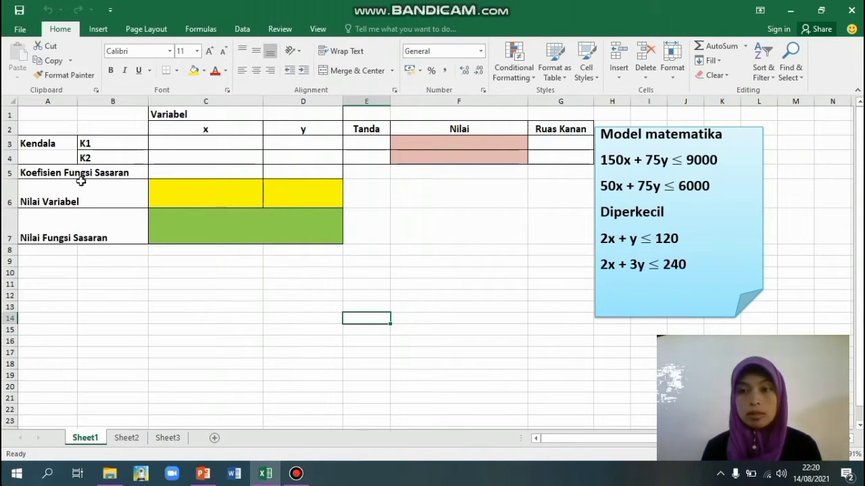
Fill in constraint K1 in row 3 with x coefficient 2, y coefficient 1, sign <= and right-hand side 120.
click(209, 148)
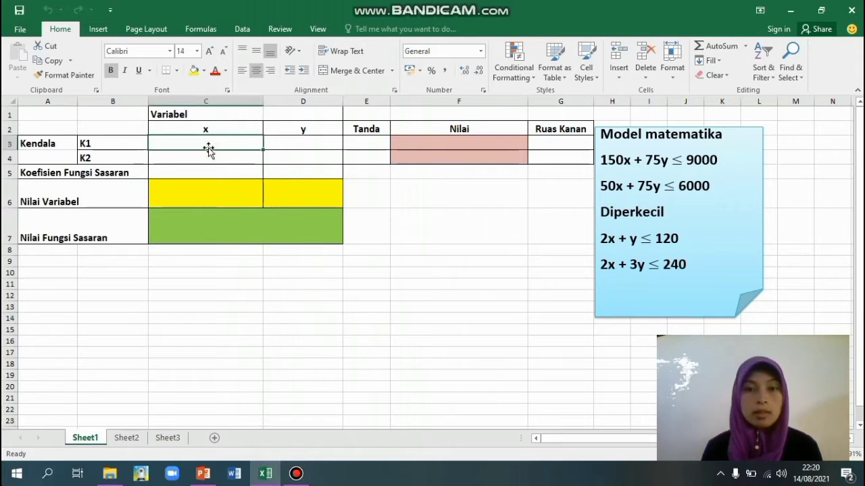
text(2)
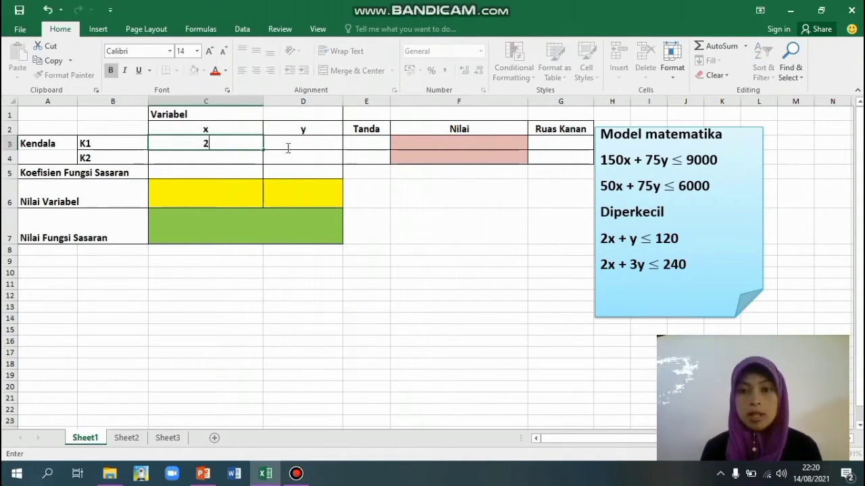
click(331, 144)
text(1)
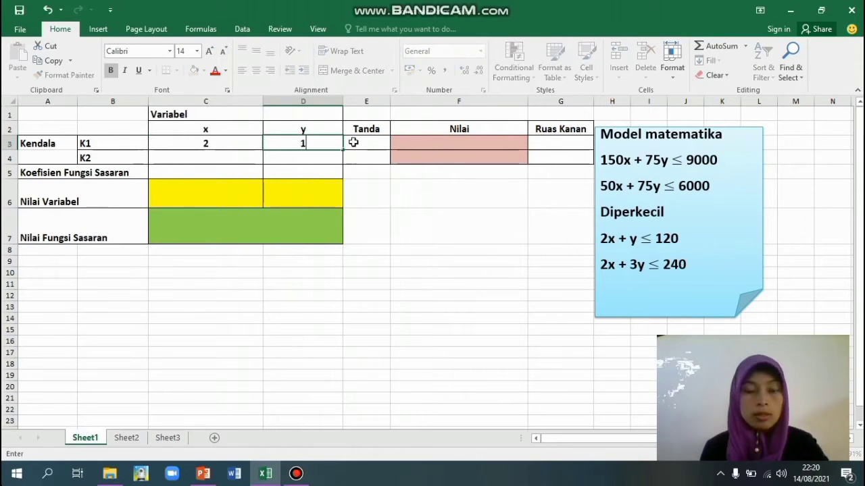
click(366, 142)
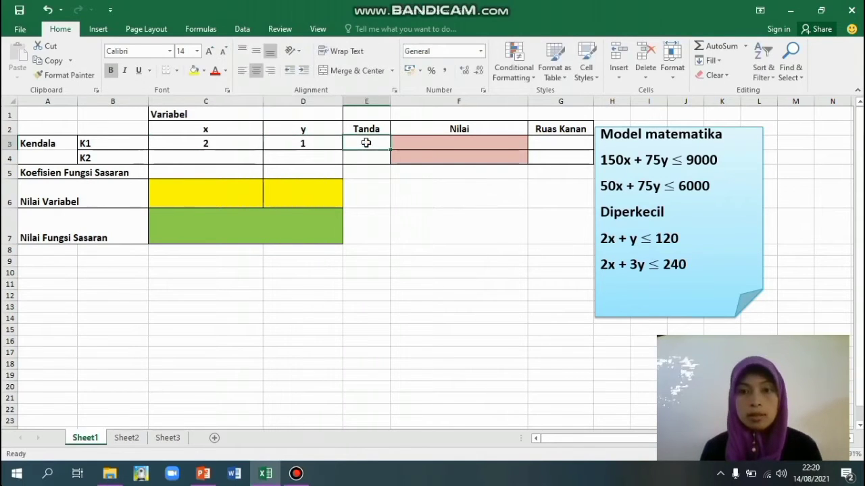
text(<)
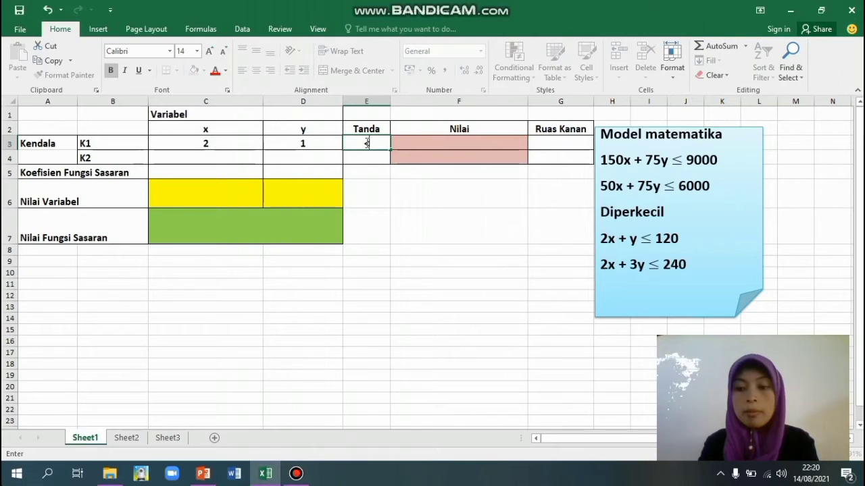
text(=)
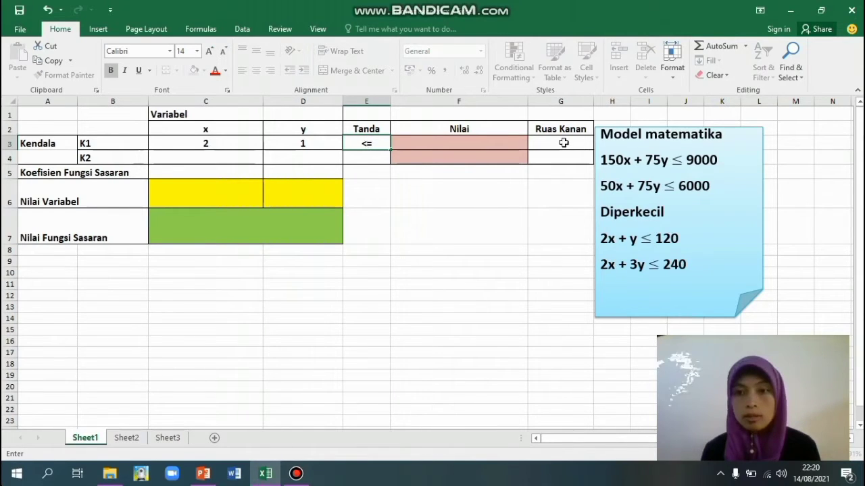
click(564, 142)
text(120)
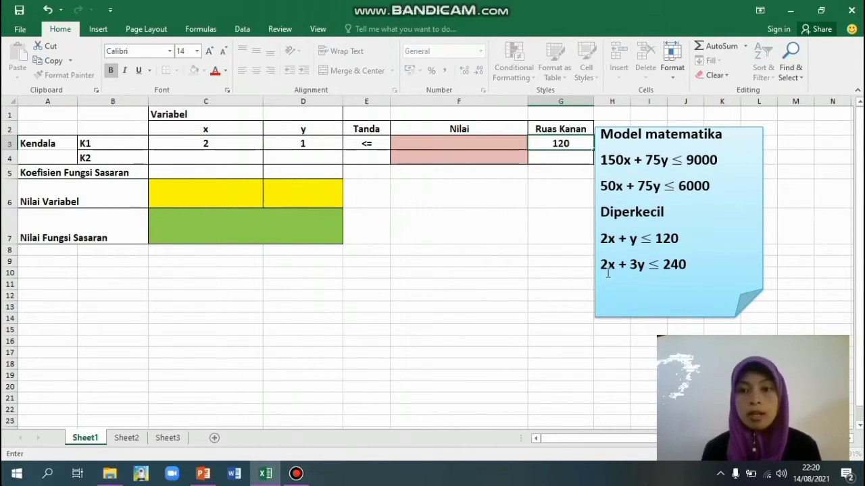
Fill in constraint K2 in row 4 with x coefficient 2, y coefficient 3, sign <= and right-hand side 240.
click(221, 159)
text(2)
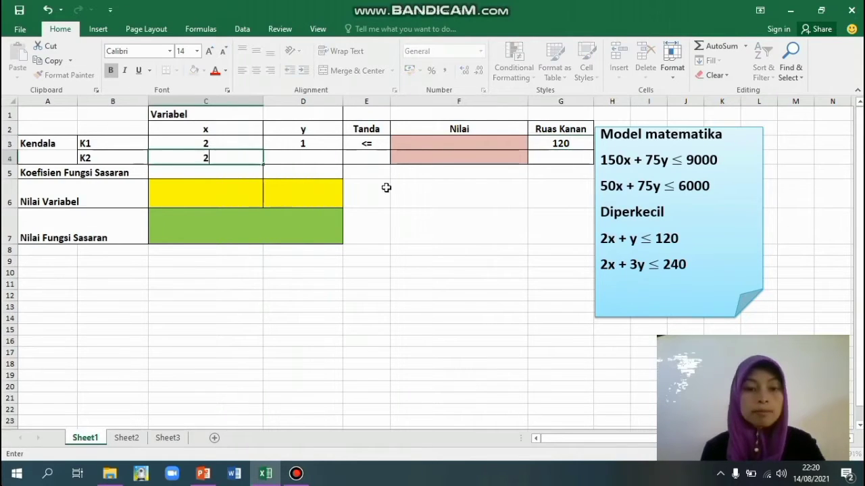
click(278, 159)
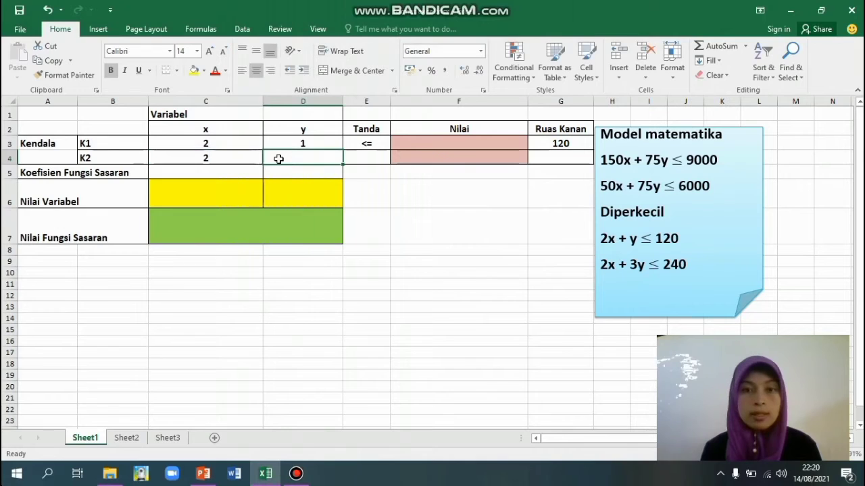
text(3)
click(376, 159)
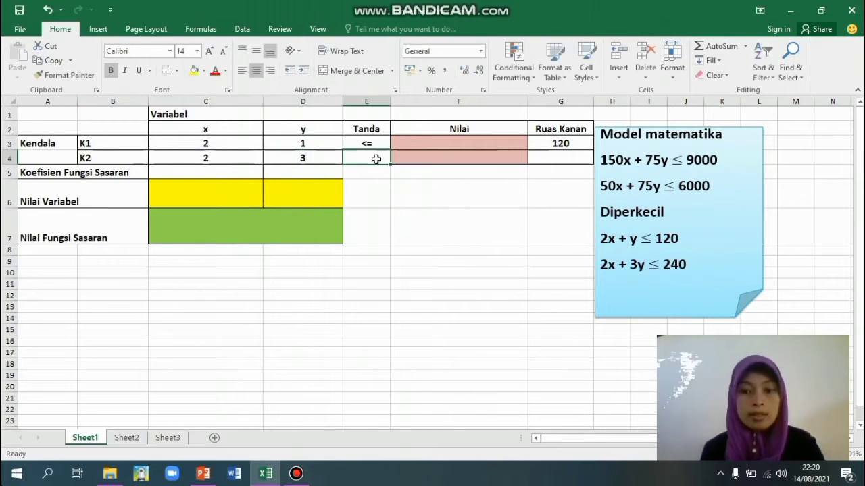
text(<=)
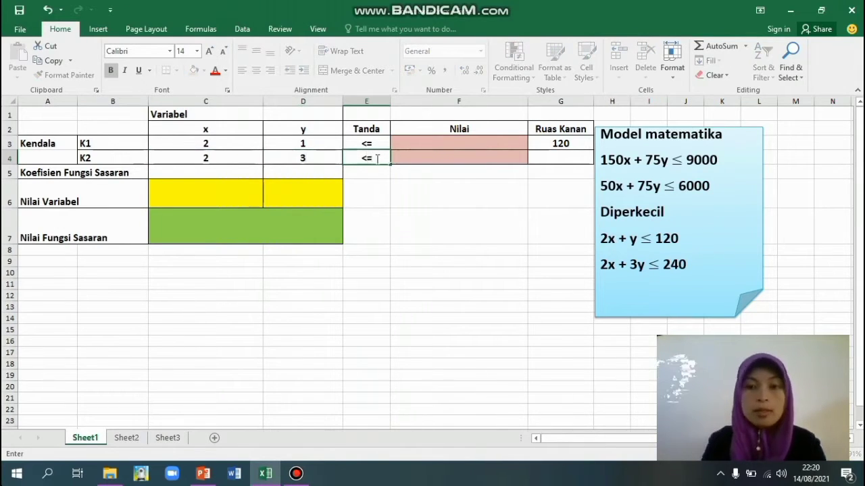
click(559, 160)
text(2)
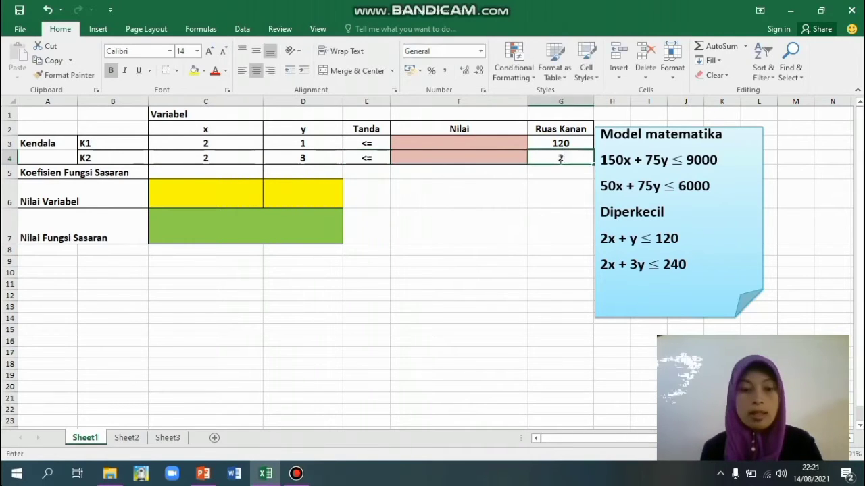
text(40)
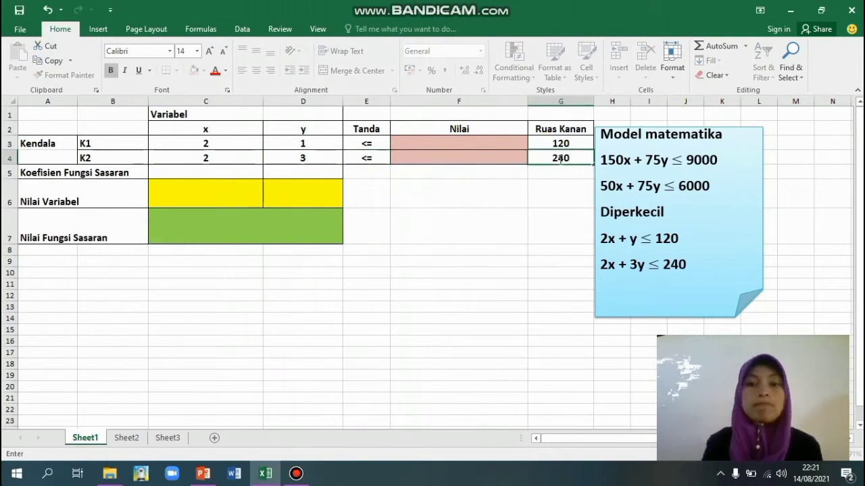
Enter the objective function coefficients in row 5: 6000 for x and 4000 for y.
click(165, 174)
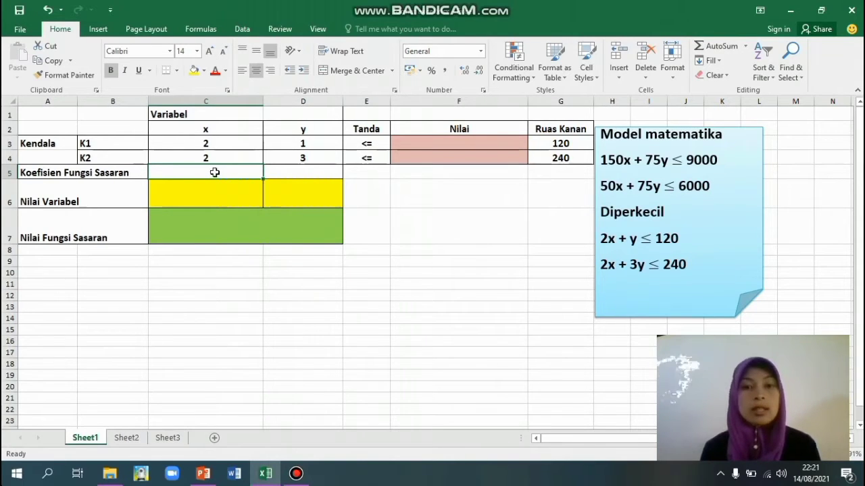
text(6000)
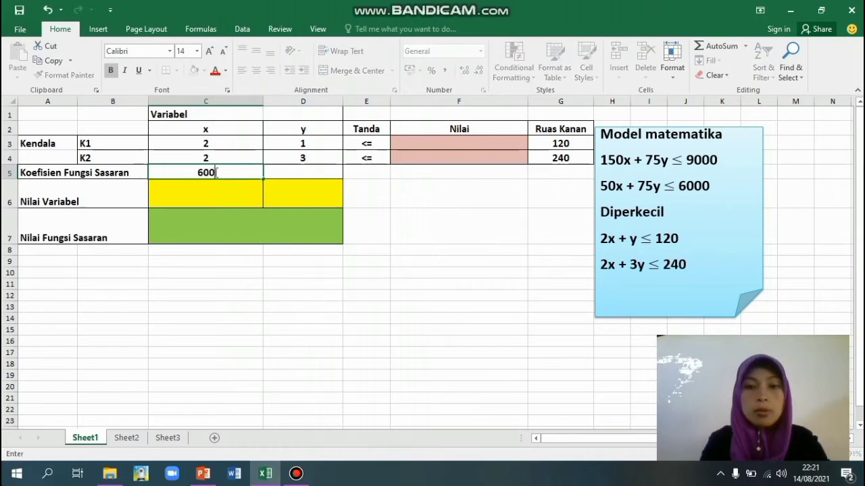
click(275, 175)
text(4000)
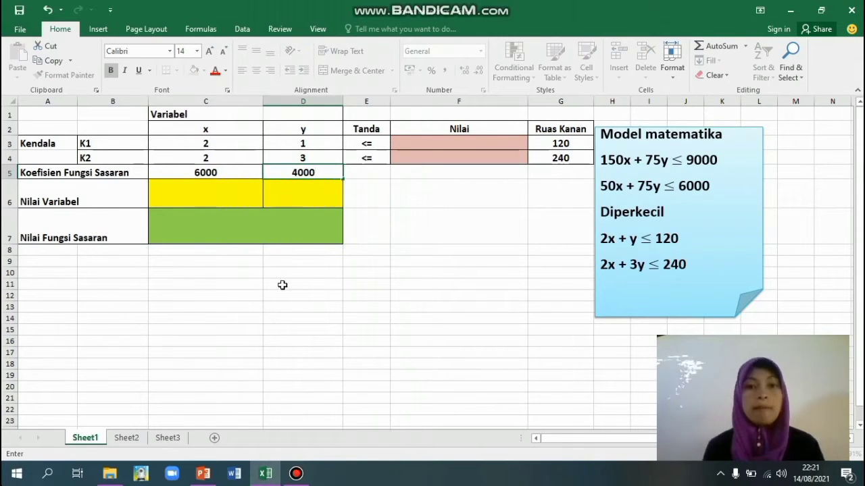
click(524, 241)
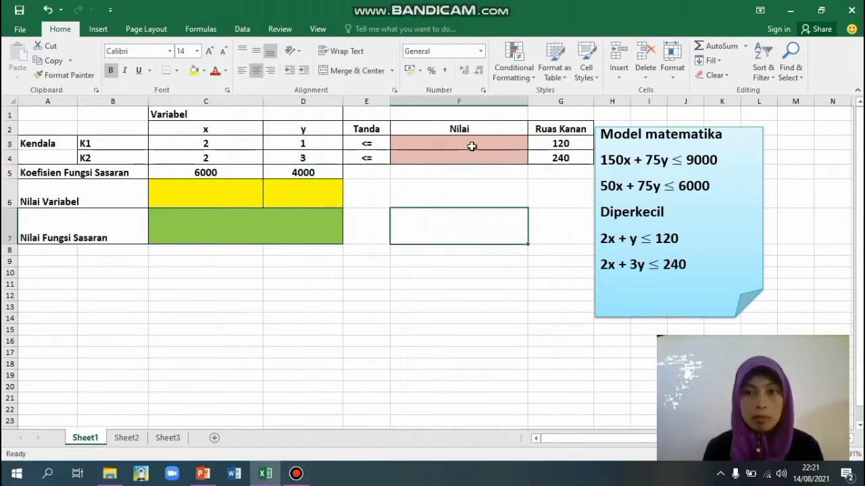
Enter the formula =C3*$C$6+D3*$D$6 in F3 as the Nilai of constraint K1.
click(472, 146)
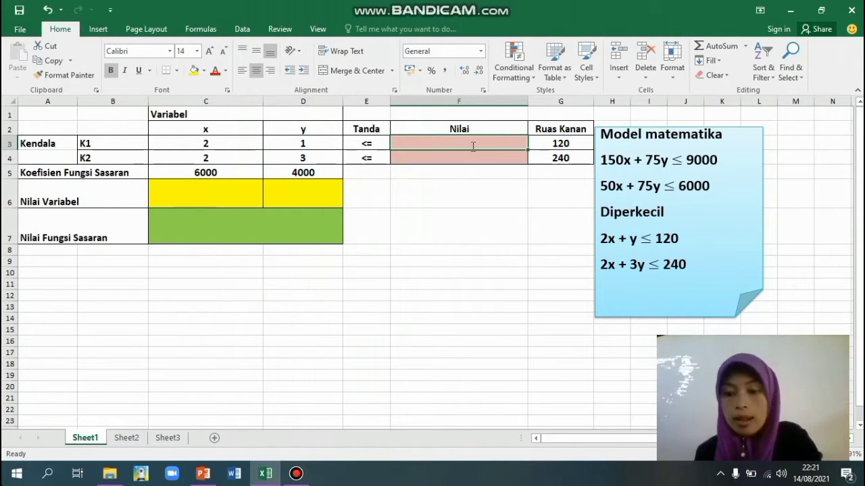
text(=)
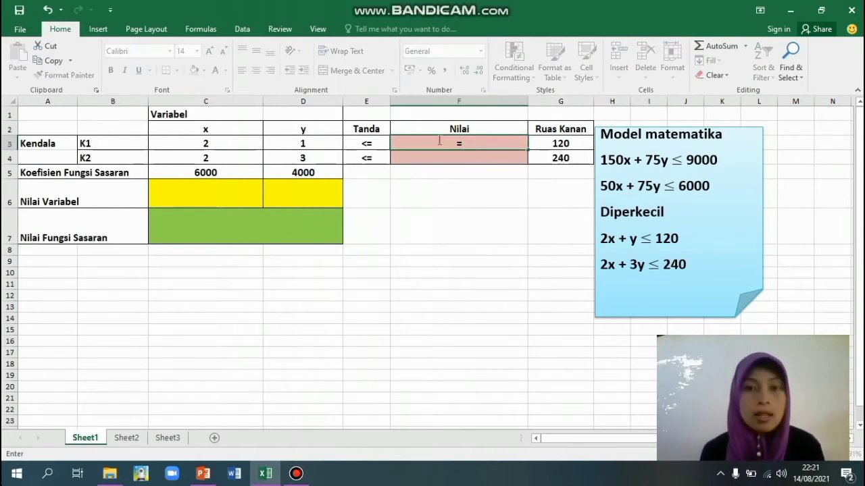
click(222, 144)
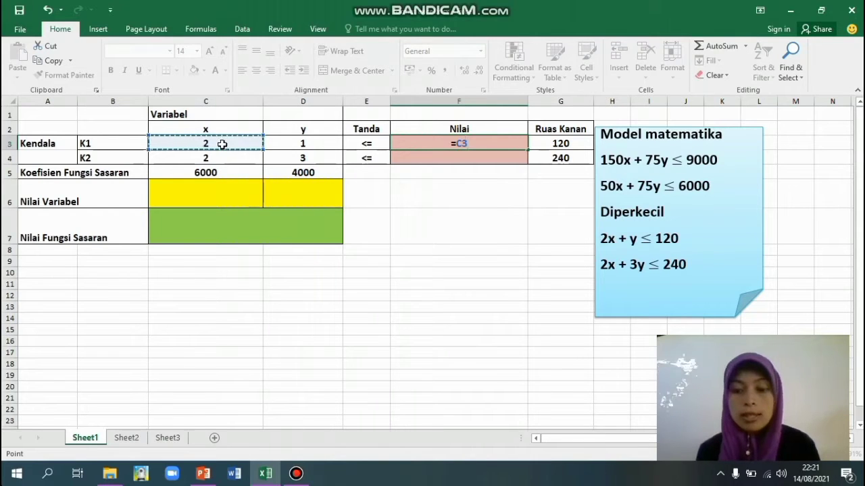
text(*)
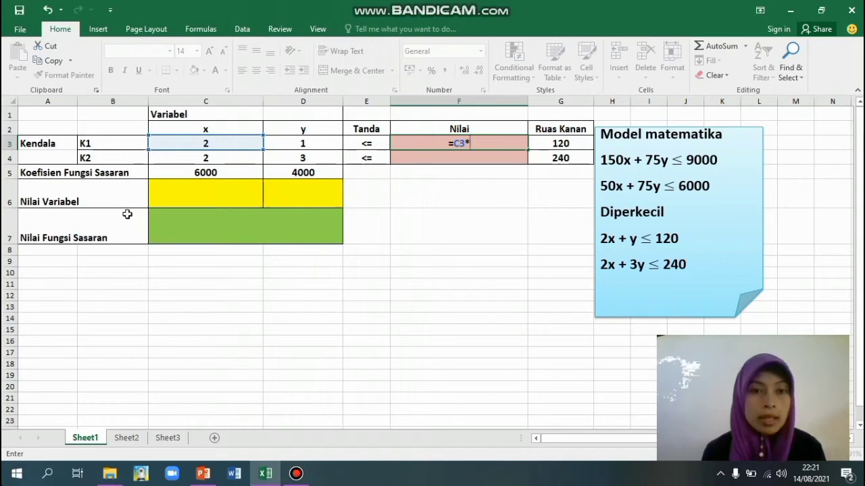
click(178, 198)
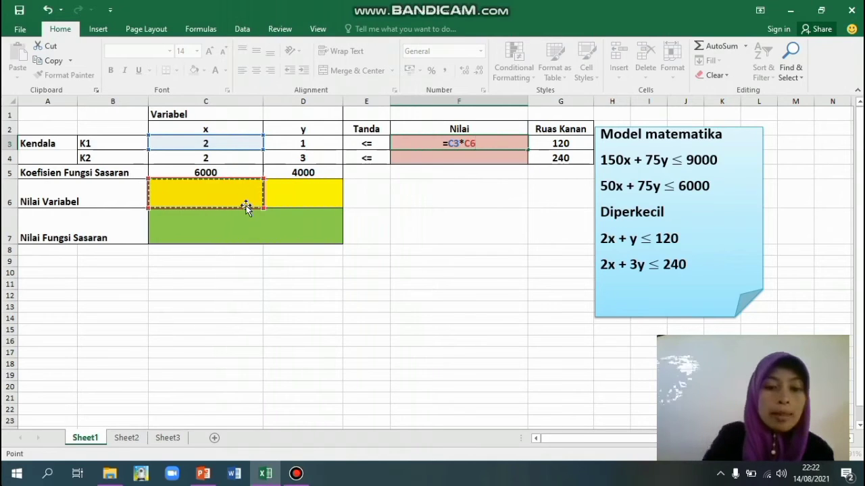
key(F4)
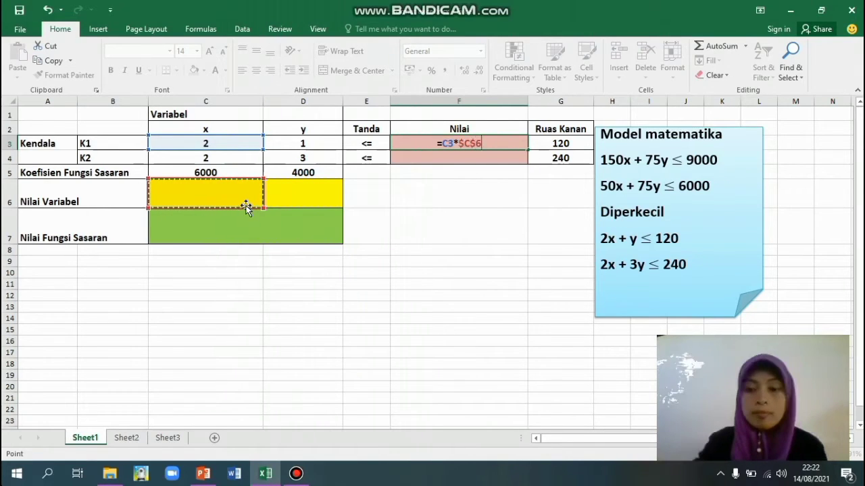
text(+)
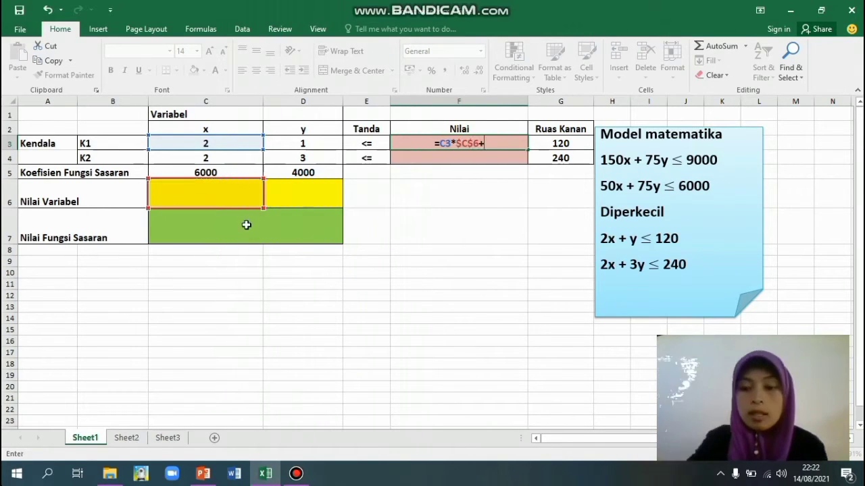
click(291, 145)
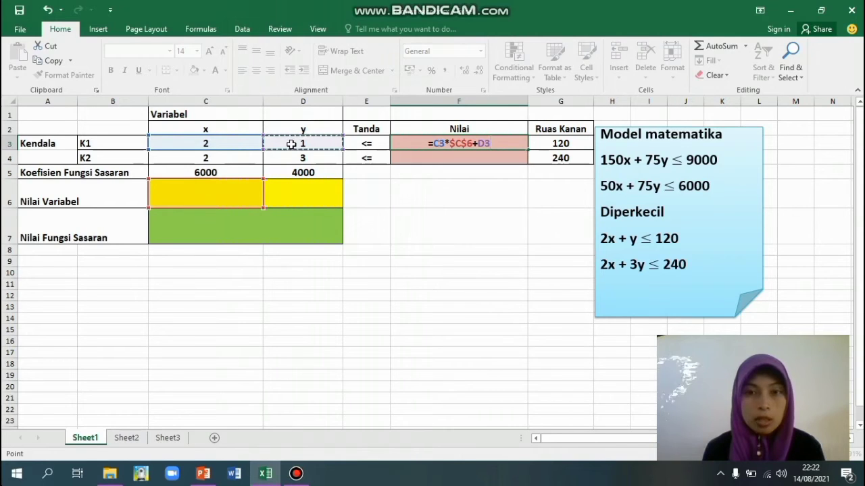
text(*)
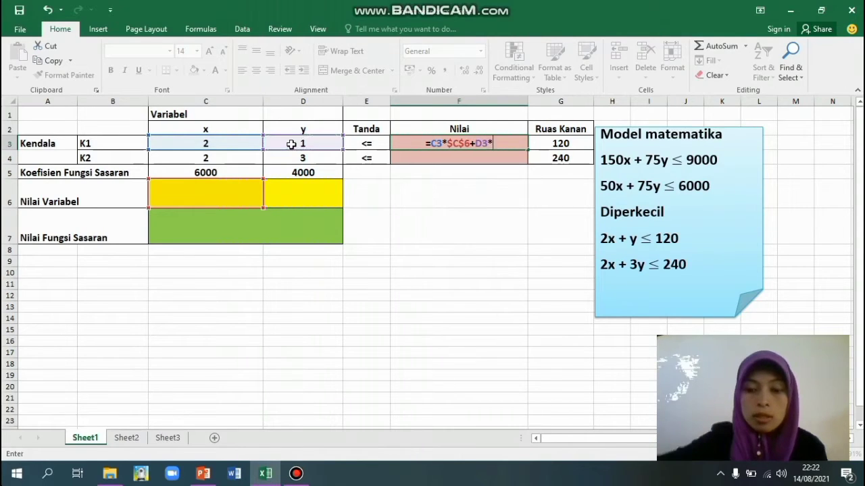
click(307, 194)
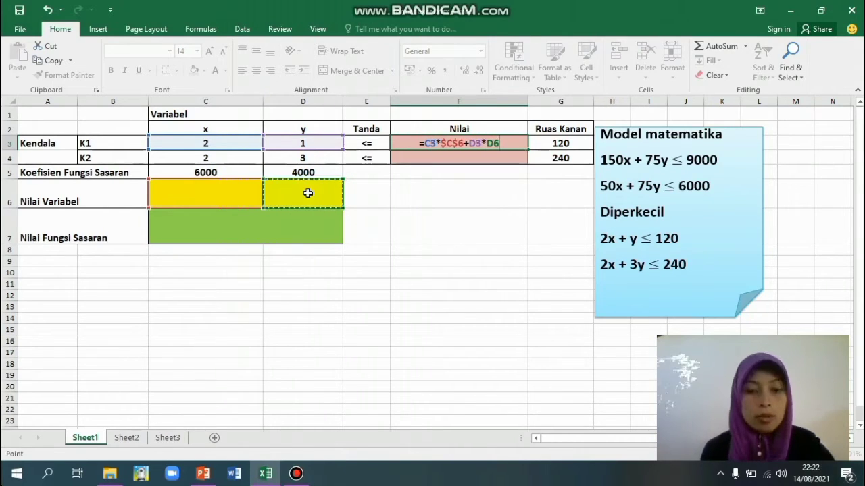
key(F4)
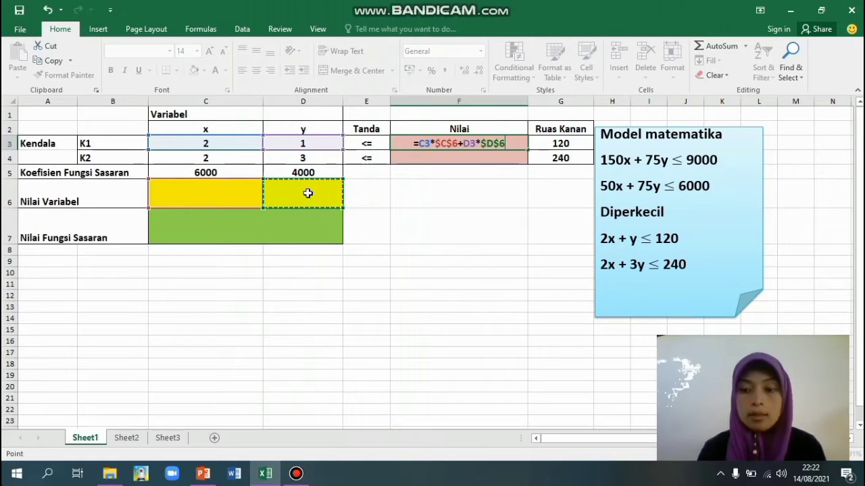
key(Return)
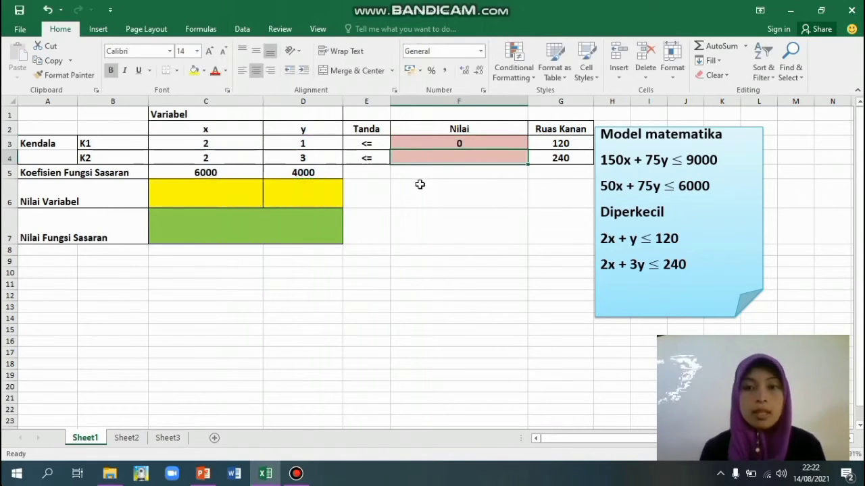
Copy the Nilai formula from F3 down to F4 for constraint K2.
click(524, 147)
drag(527, 151, 529, 161)
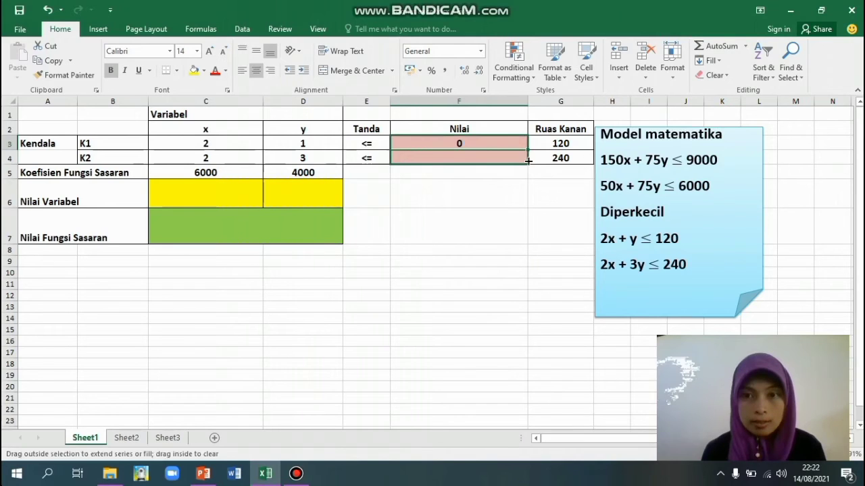
click(478, 197)
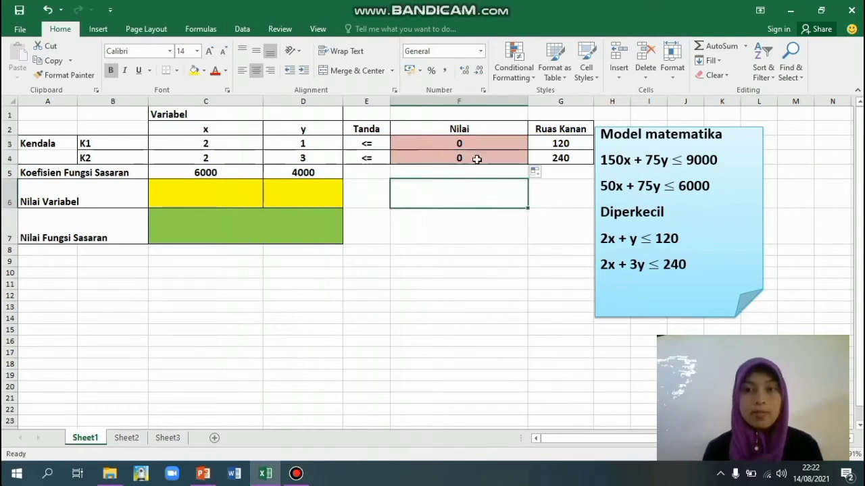
Enter the formula =C5*$C$6+D5*$D$6 in C7 as the Nilai Fungsi Sasaran.
click(184, 230)
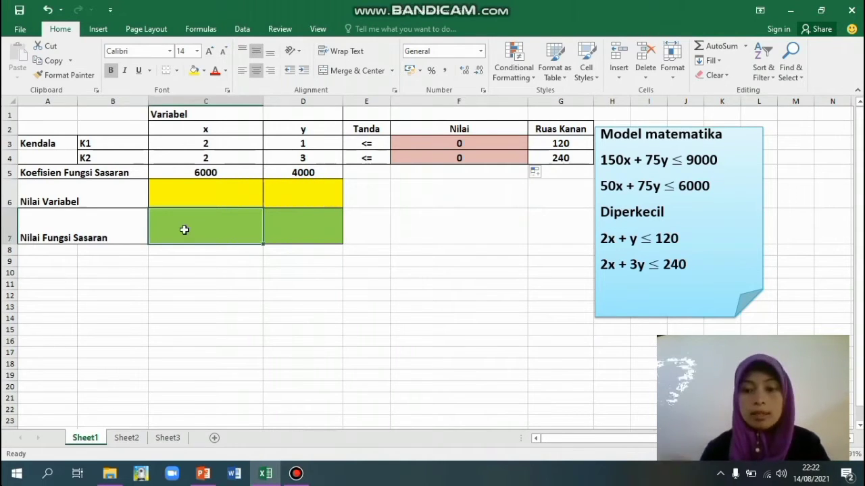
text(=)
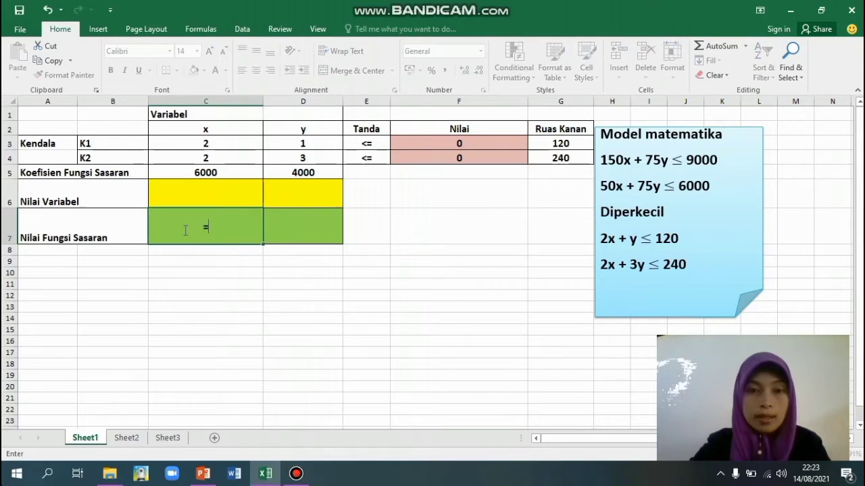
click(205, 174)
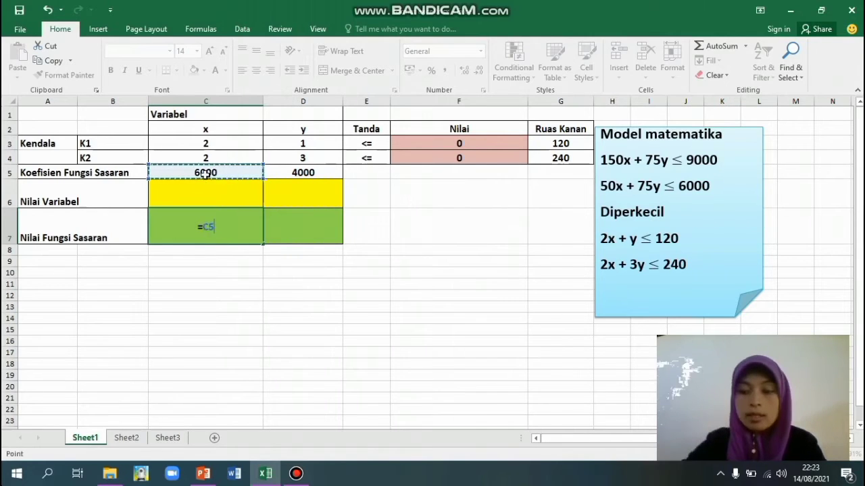
text(*)
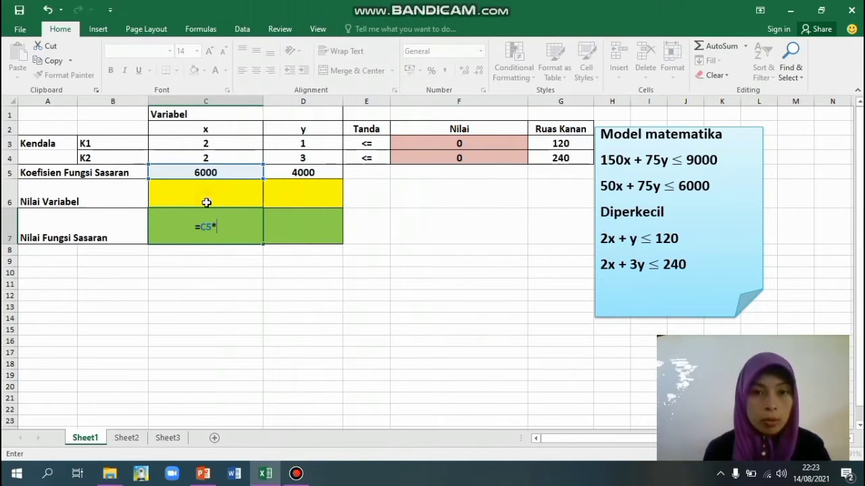
click(207, 202)
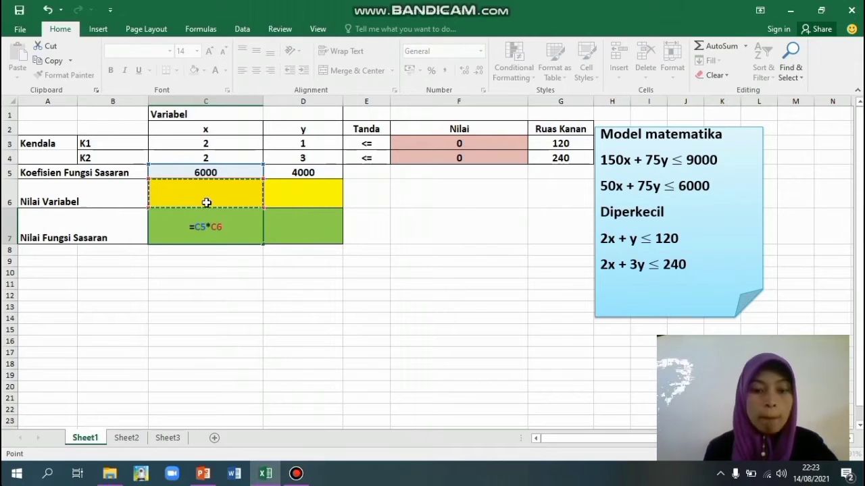
key(F4)
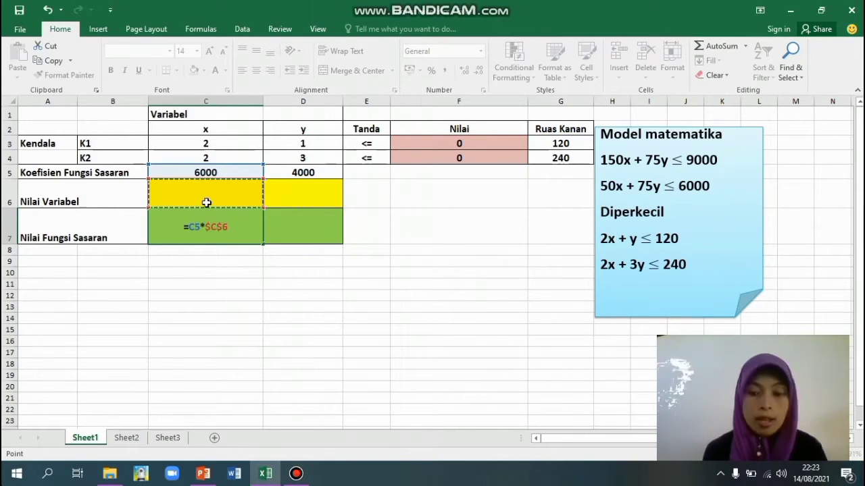
text(+)
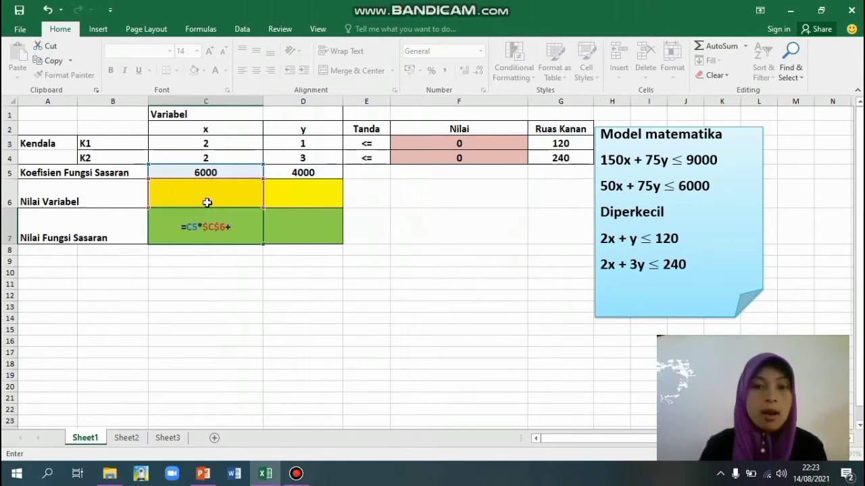
click(286, 175)
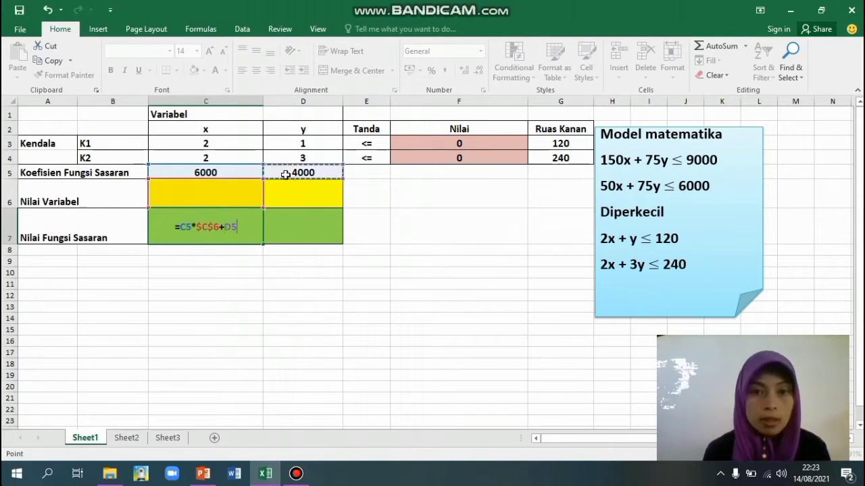
text(*)
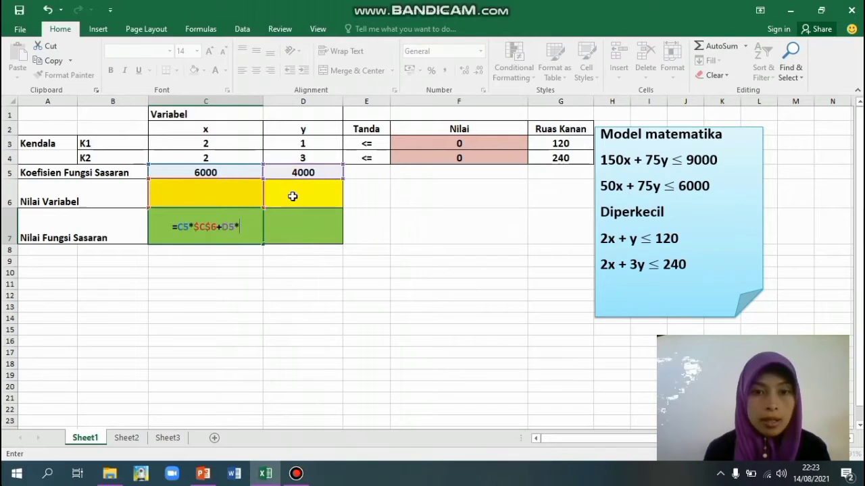
click(293, 196)
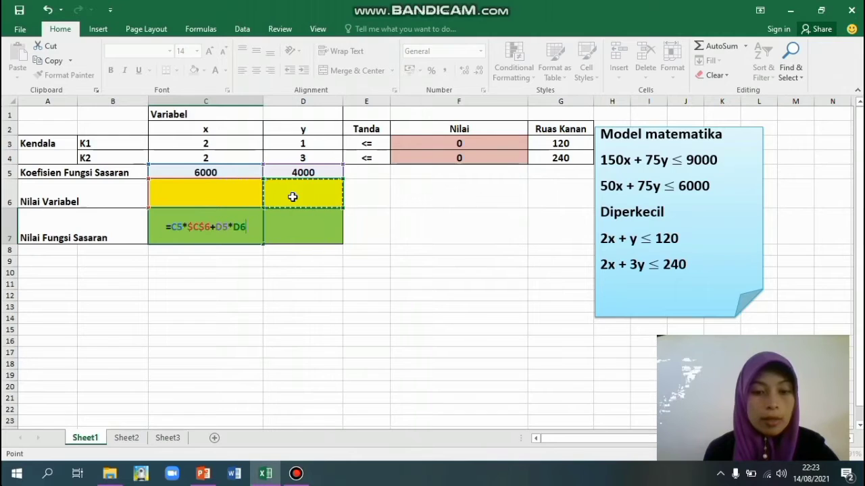
key(F4)
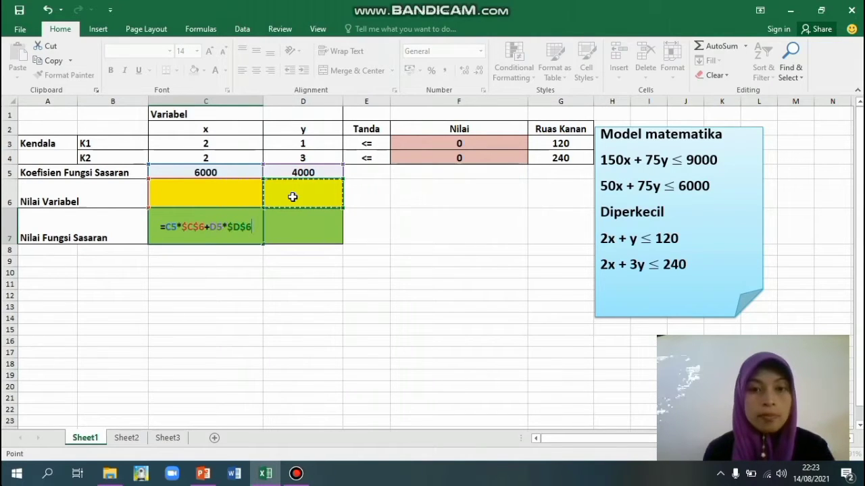
key(Return)
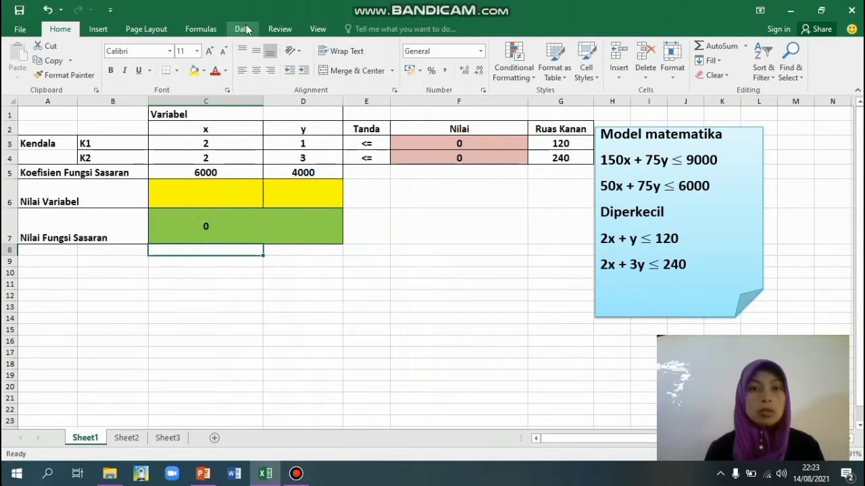
Open the management of Excel Add-ins from the program options to check the Solver Add-in.
click(242, 28)
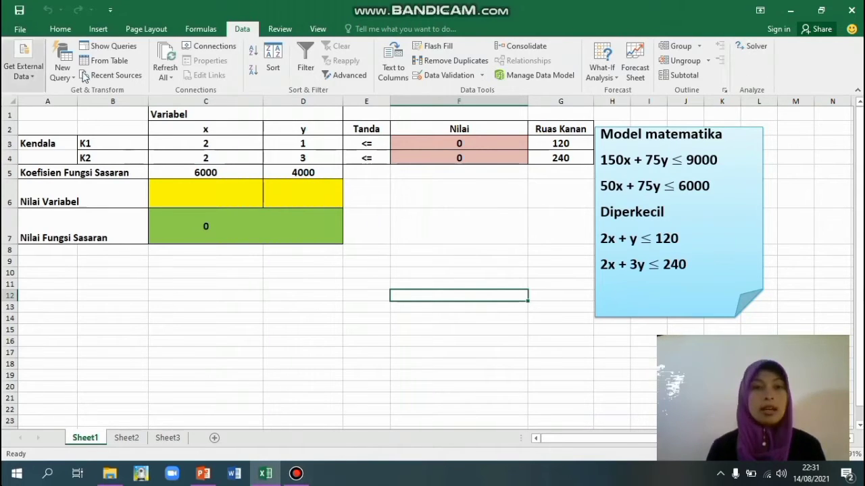
click(29, 32)
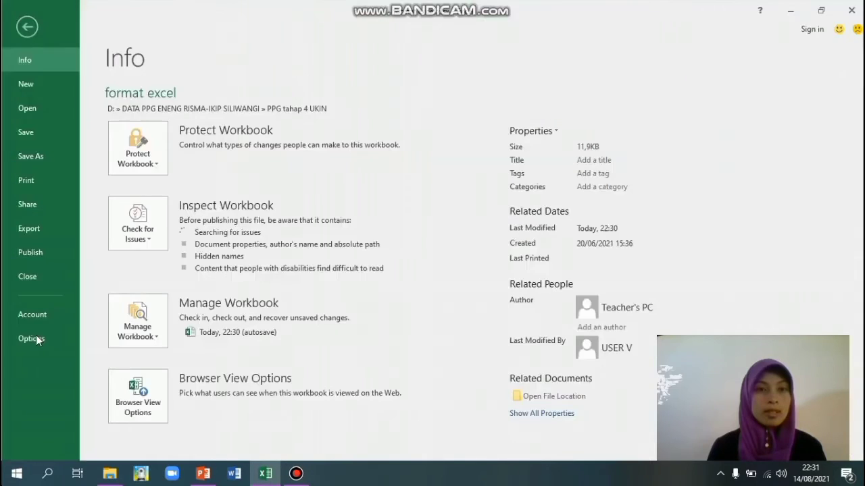
click(35, 338)
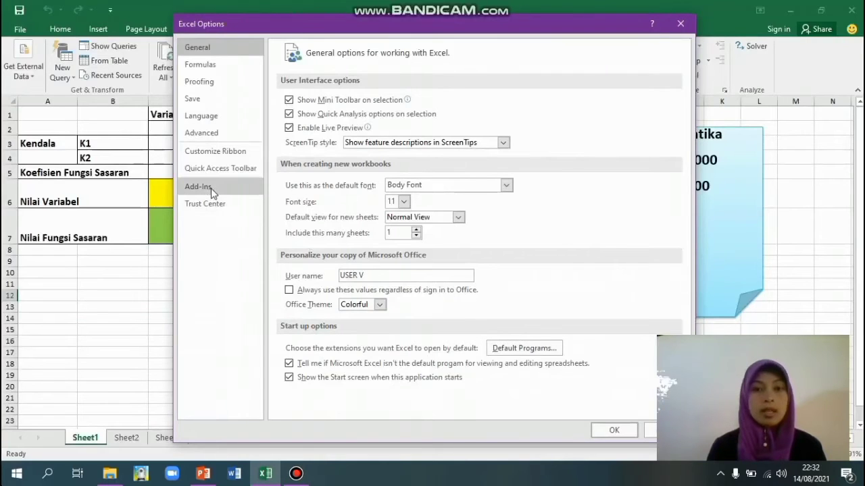
click(212, 191)
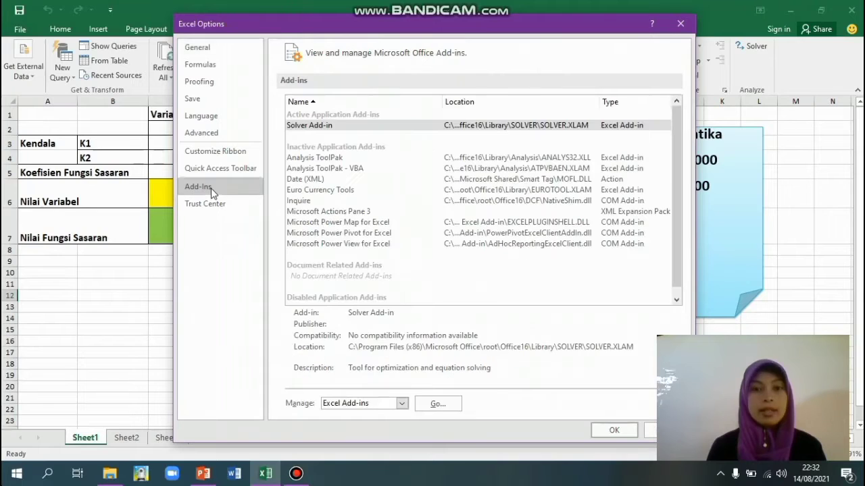
click(451, 408)
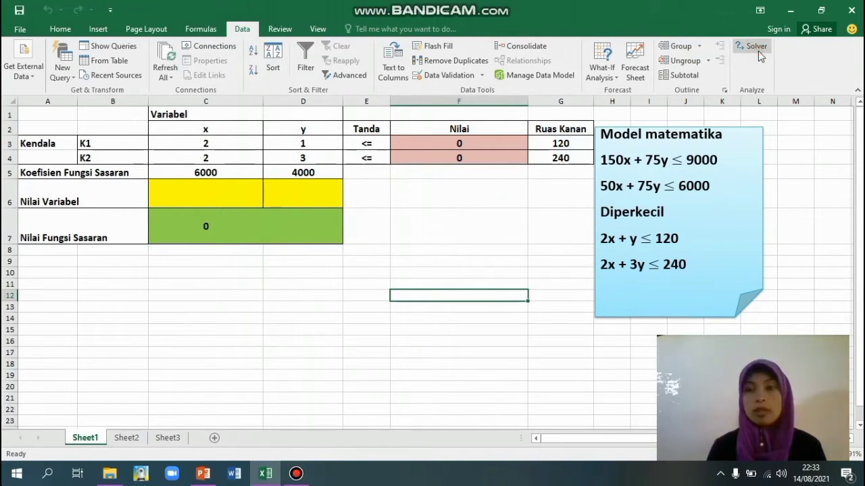
Open Solver and set C7 as the objective to maximize, with C6:D6 as the changing variable cells.
click(757, 52)
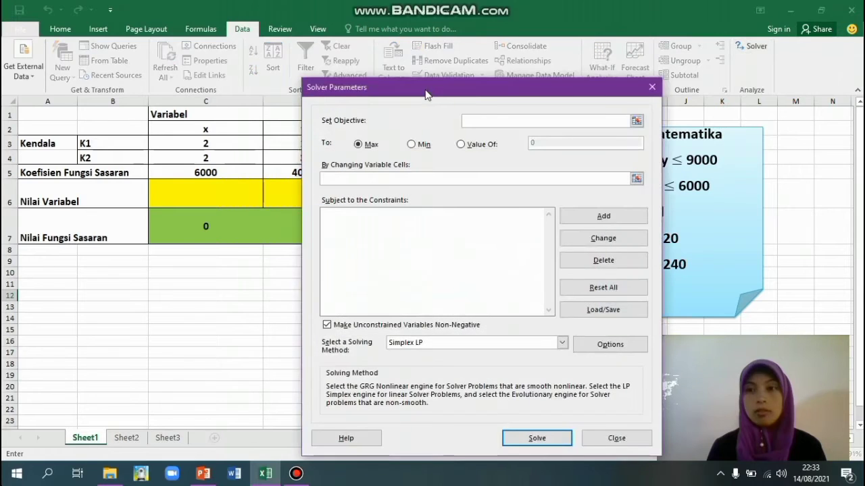
drag(425, 91, 449, 193)
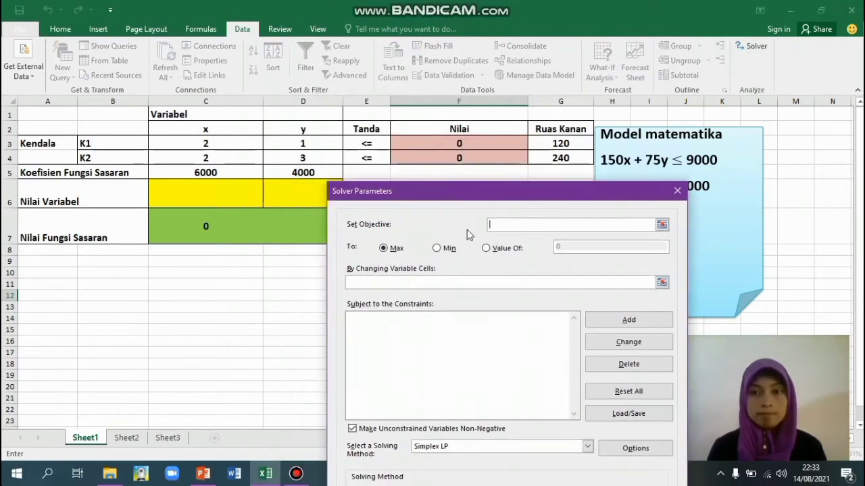
click(197, 234)
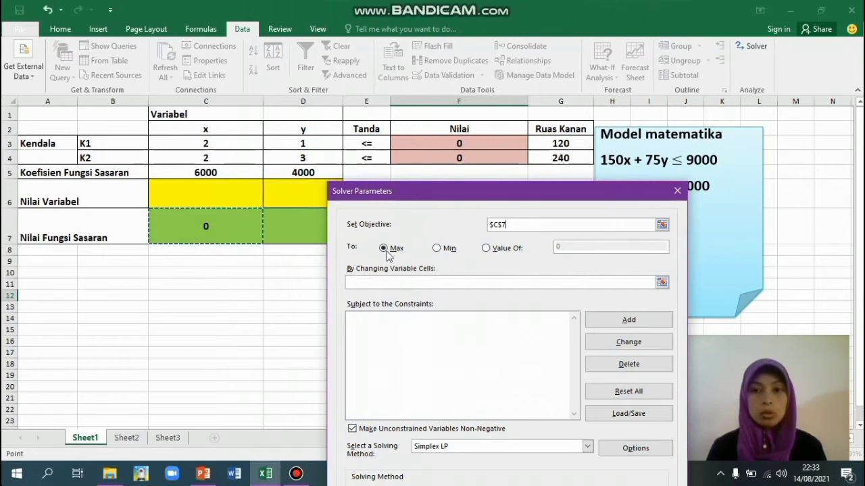
click(372, 284)
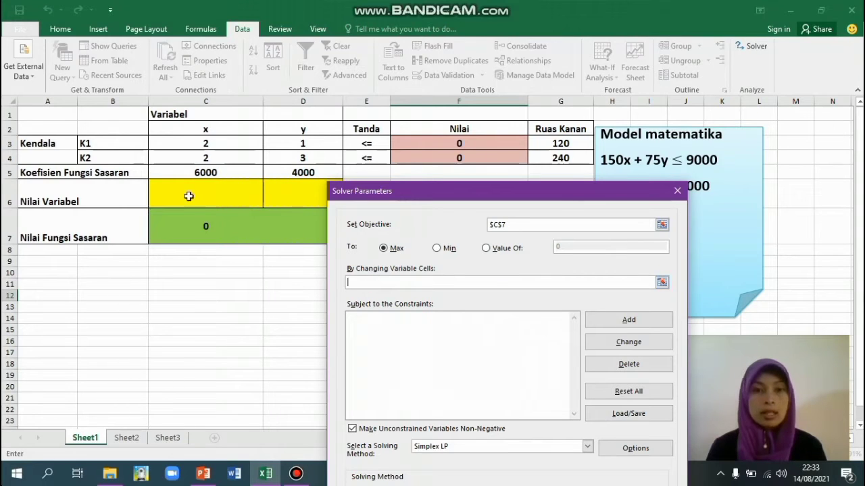
drag(243, 197, 273, 201)
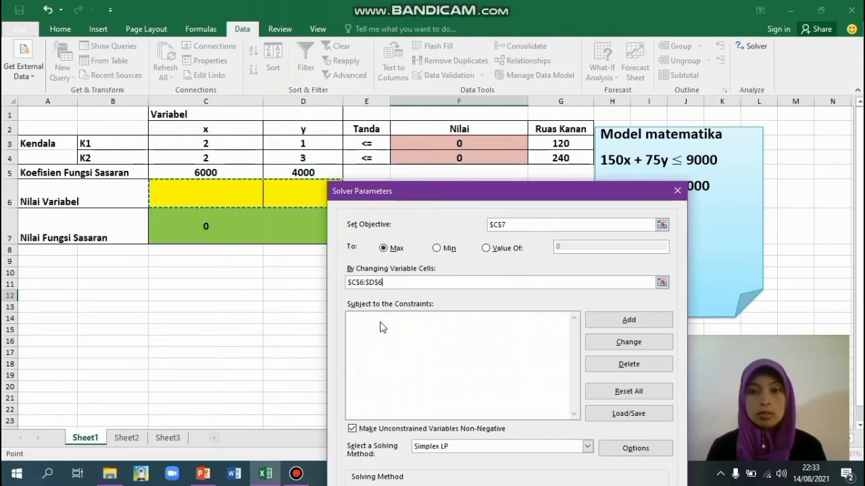
Add the Solver constraint $F$3 <= $G$3 for K1.
click(620, 323)
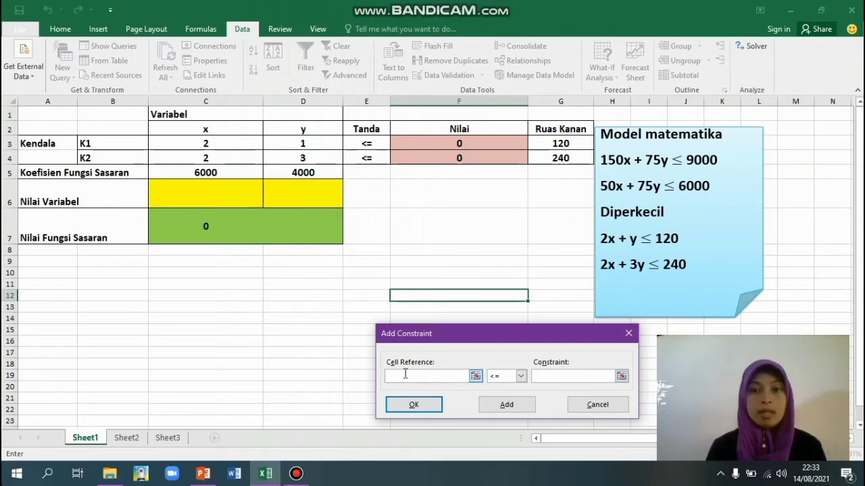
click(487, 146)
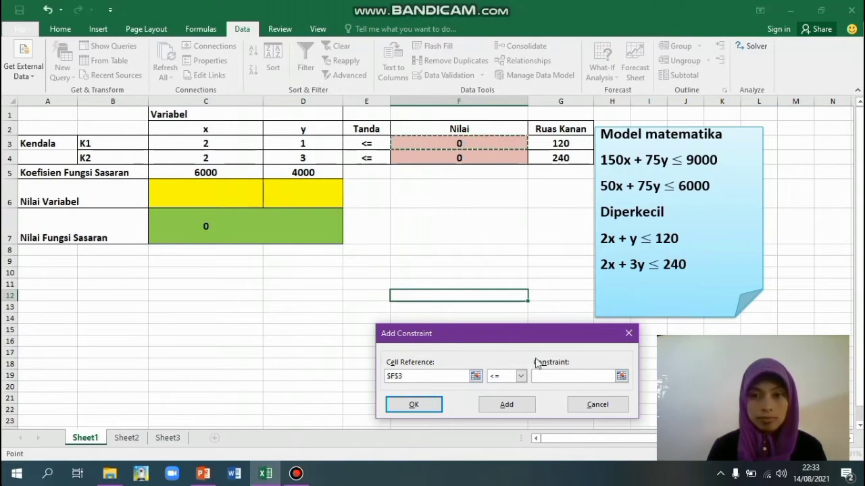
click(548, 380)
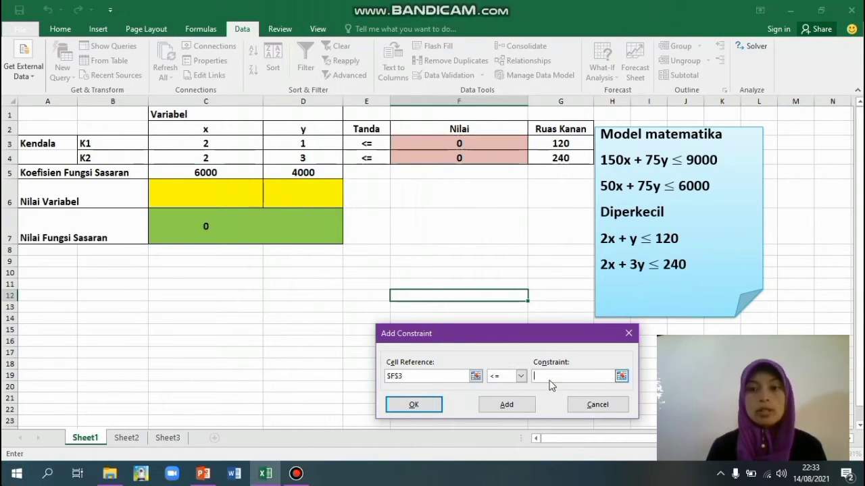
click(550, 145)
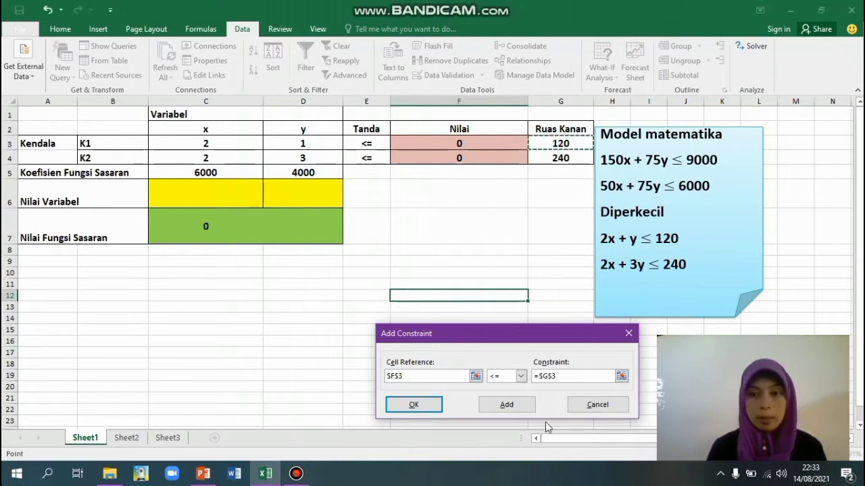
click(515, 410)
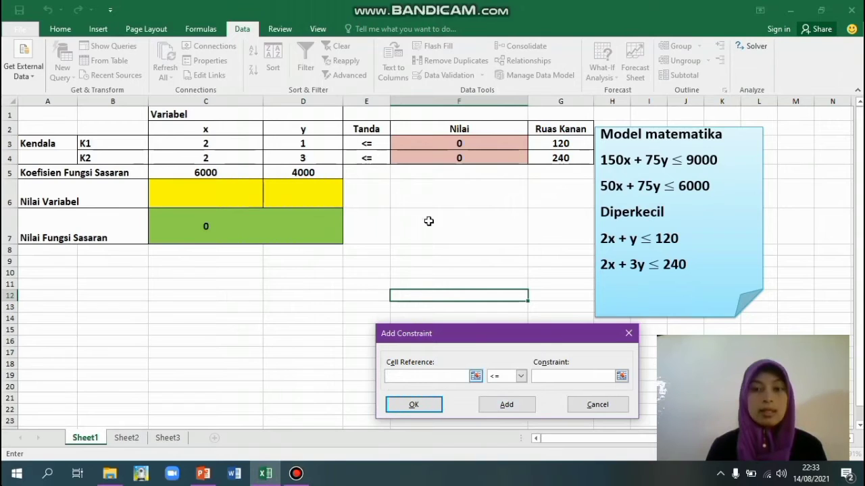
Add the Solver constraint $F$4 <= $G$4 for K2 and return to the Solver parameters.
click(432, 161)
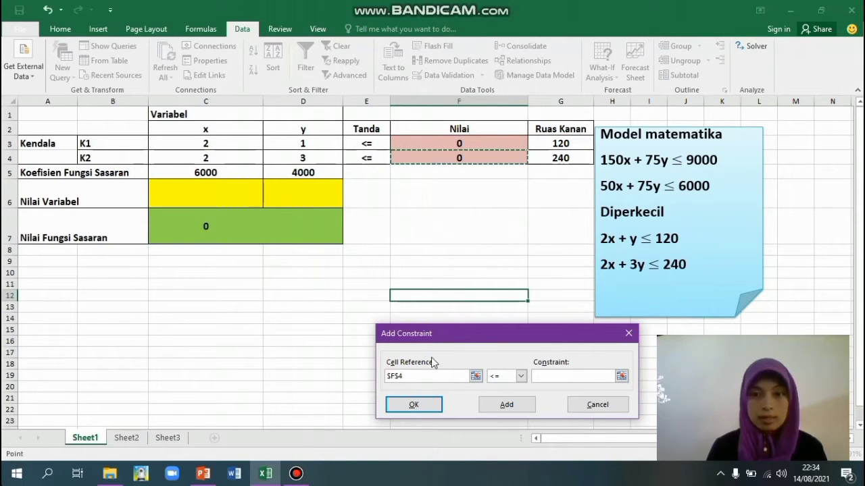
click(569, 377)
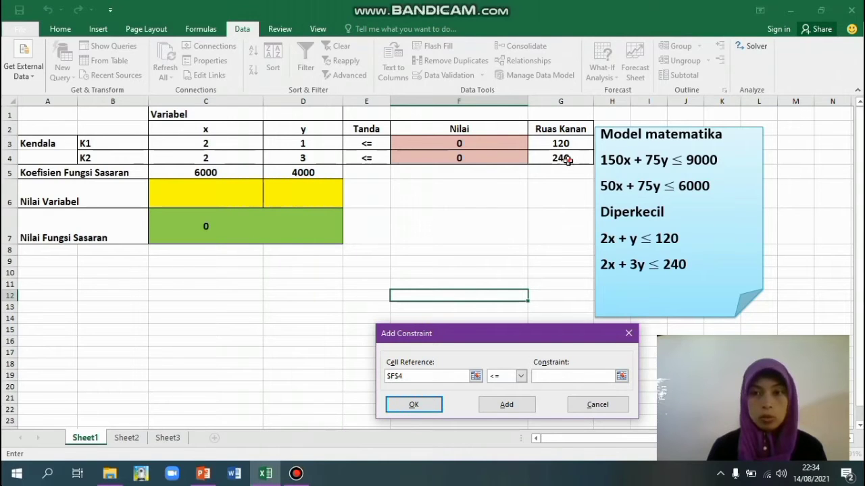
click(568, 162)
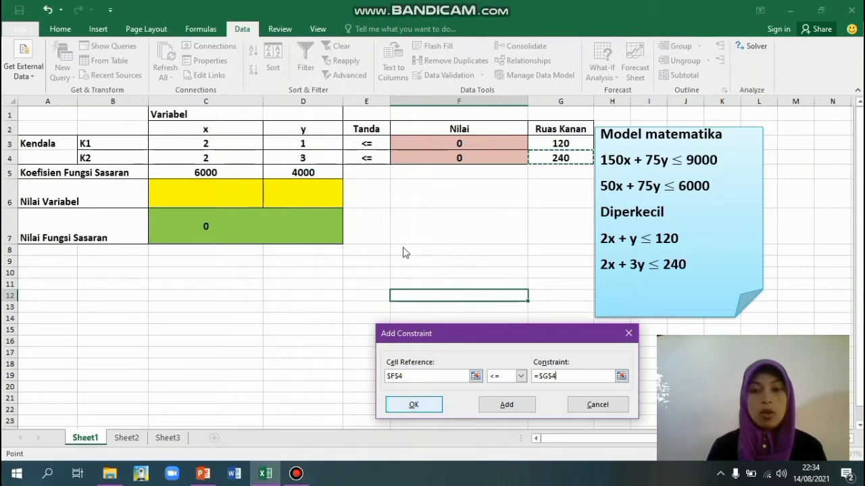
key(Return)
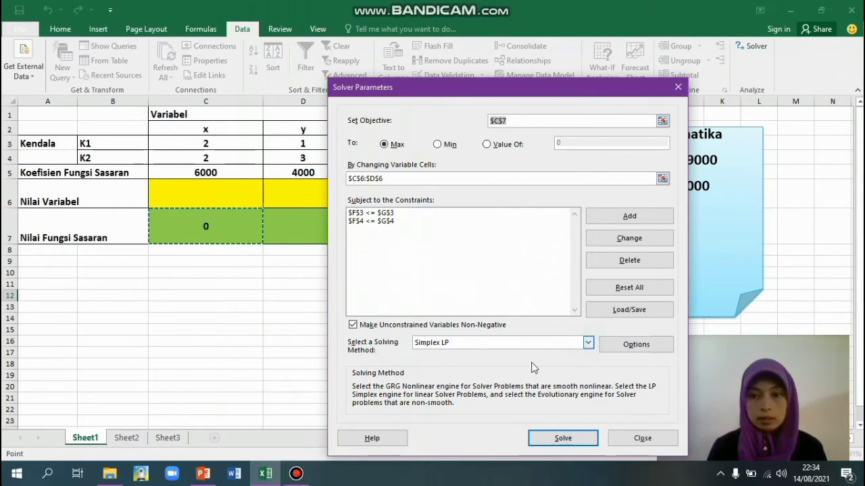
Choose Simplex LP as the solving method, solve the model and keep the Solver solution.
click(466, 342)
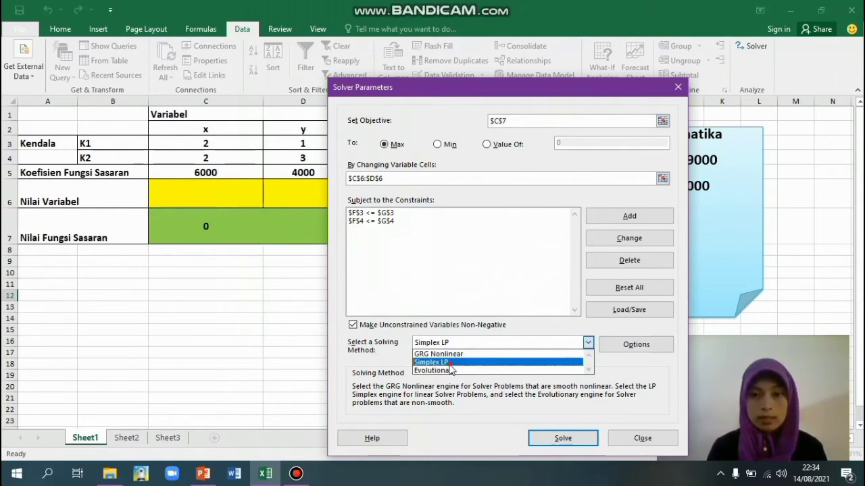
click(451, 364)
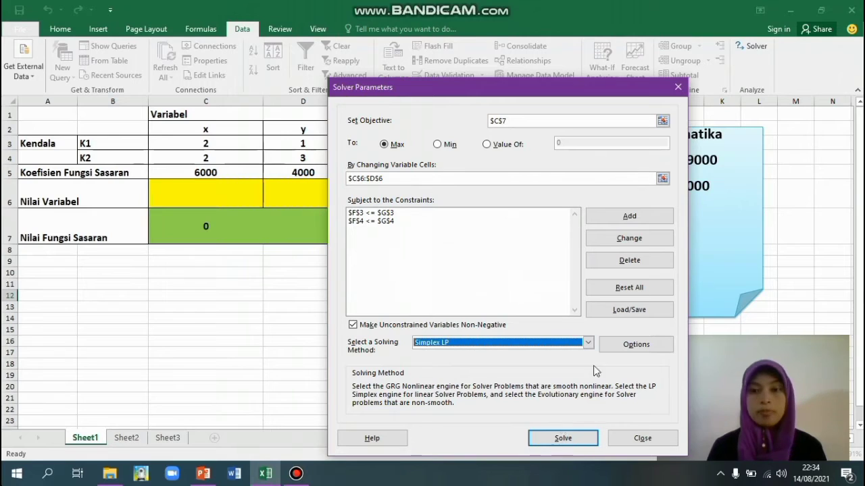
click(562, 439)
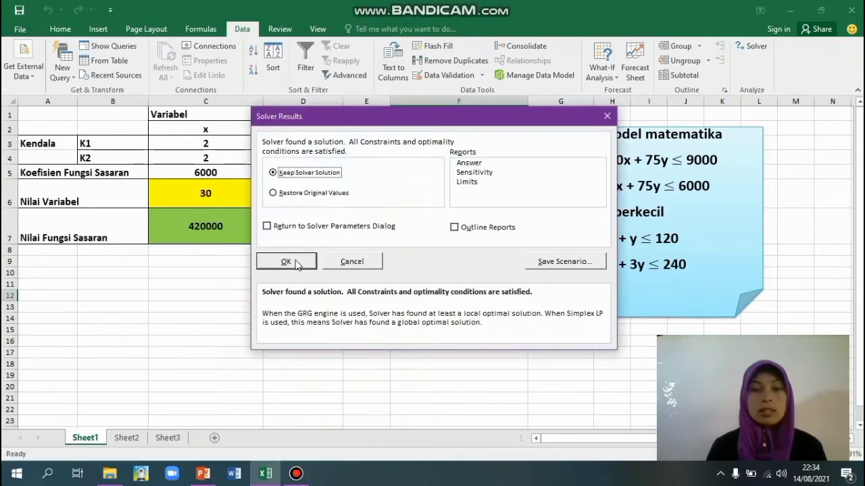
key(Return)
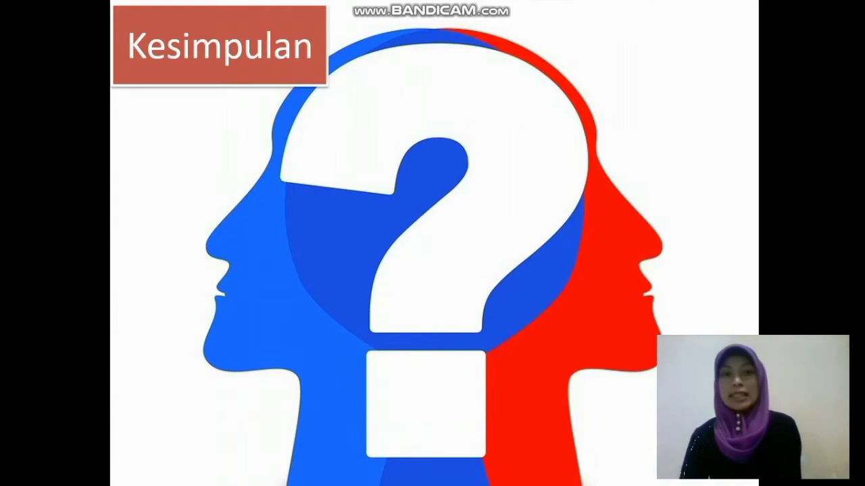
key(Right)
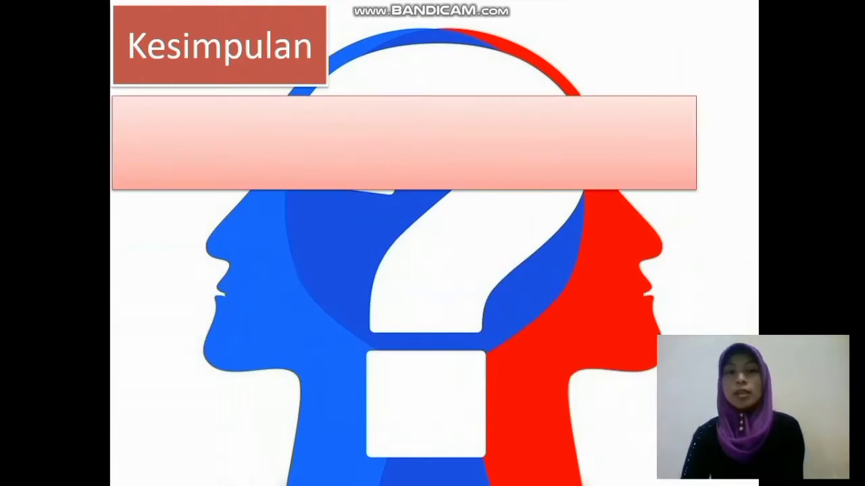
key(Right)
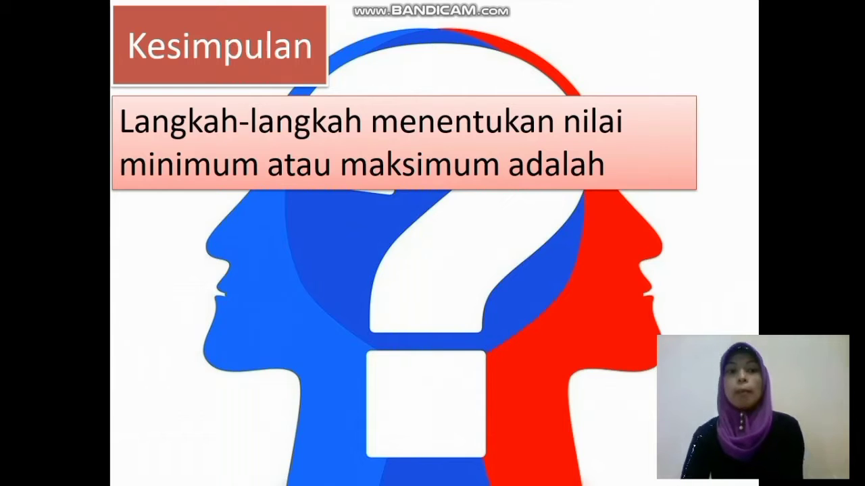
key(Right)
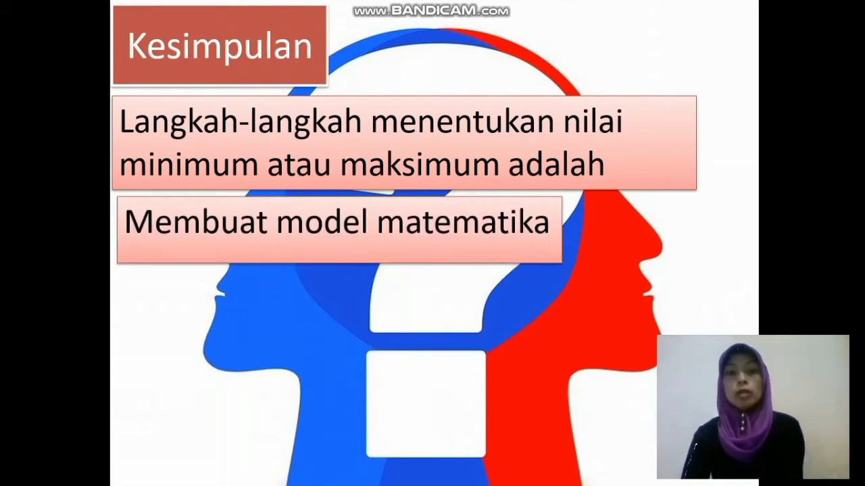
key(Right)
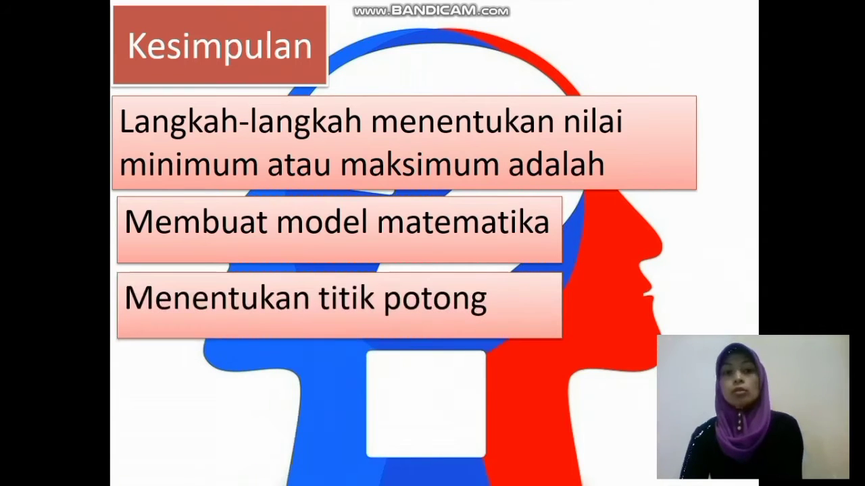
key(Right)
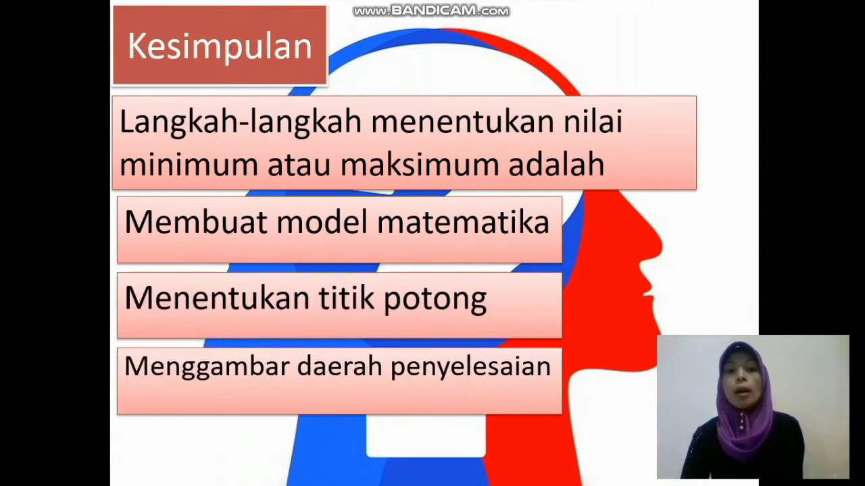
key(Right)
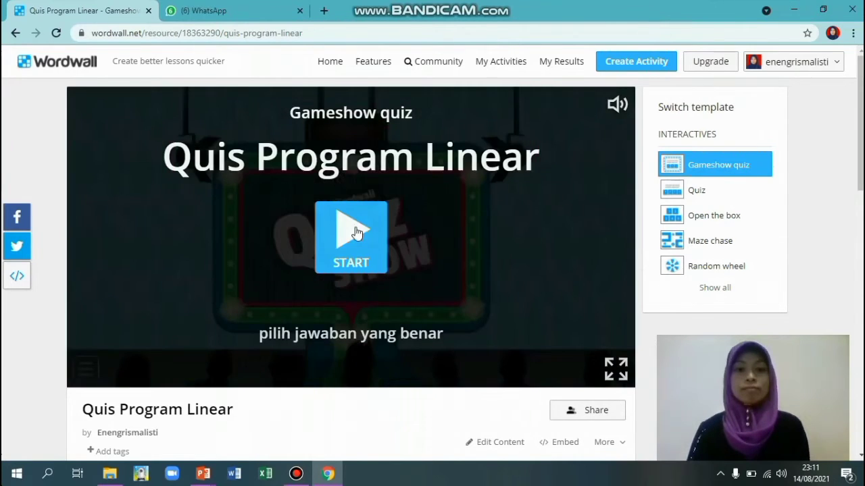
Start the Quis Program Linear quiz on Wordwall, answer the first question with 7 dan 8 and skip ahead.
click(357, 233)
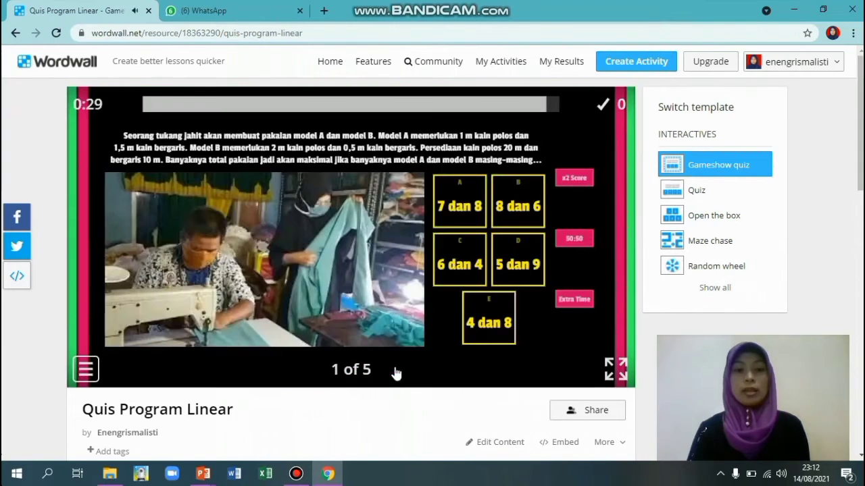
click(455, 224)
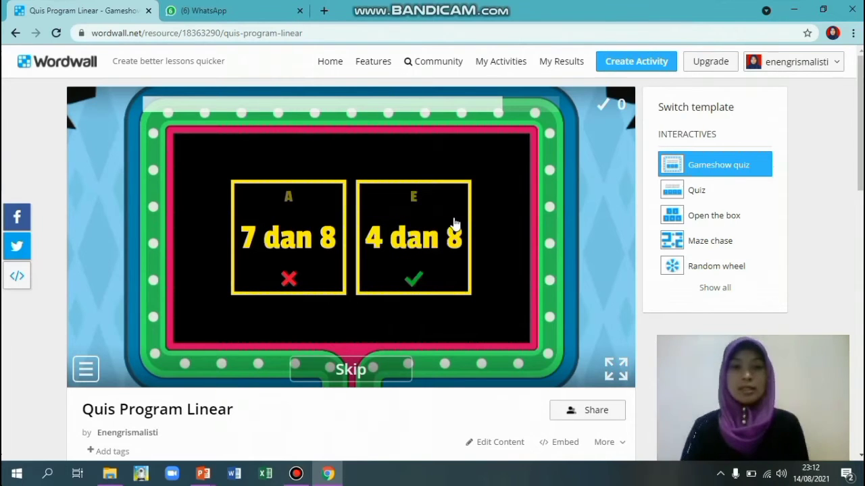
click(382, 383)
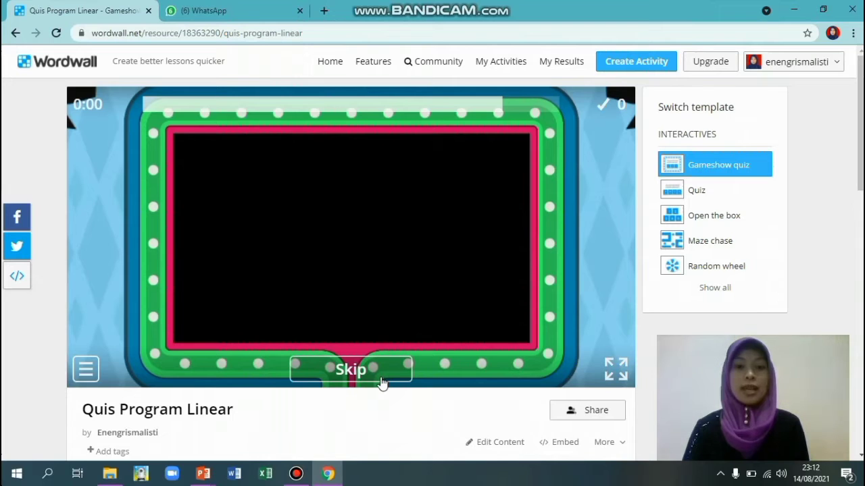
Look through the quiz page's options and leaderboard below the game.
scroll(381, 383, down, 3)
scroll(382, 383, up, 3)
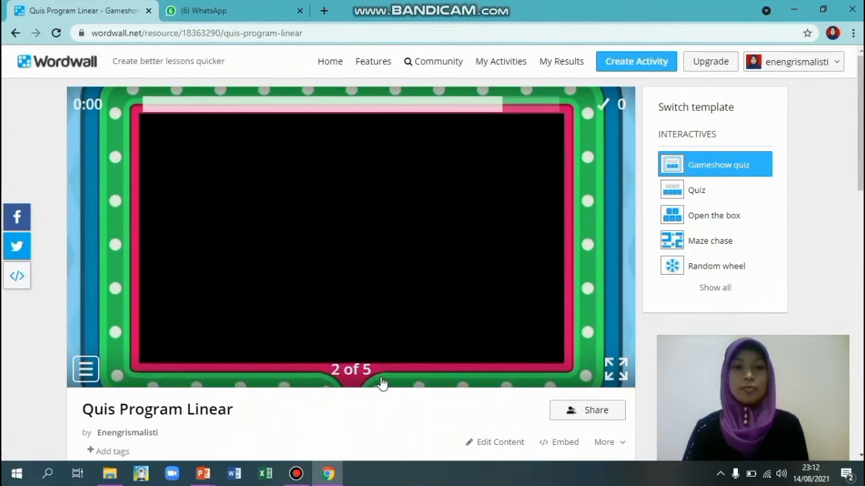
scroll(381, 383, down, 6)
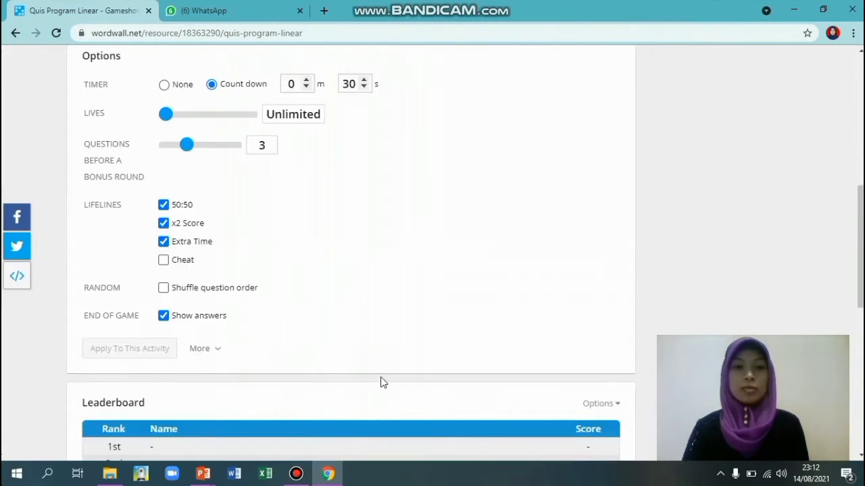
scroll(380, 383, down, 4)
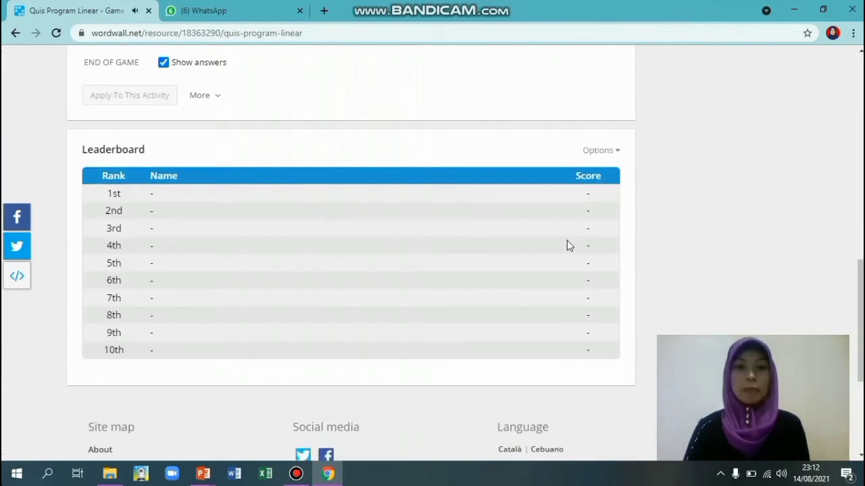
scroll(566, 241, down, 1)
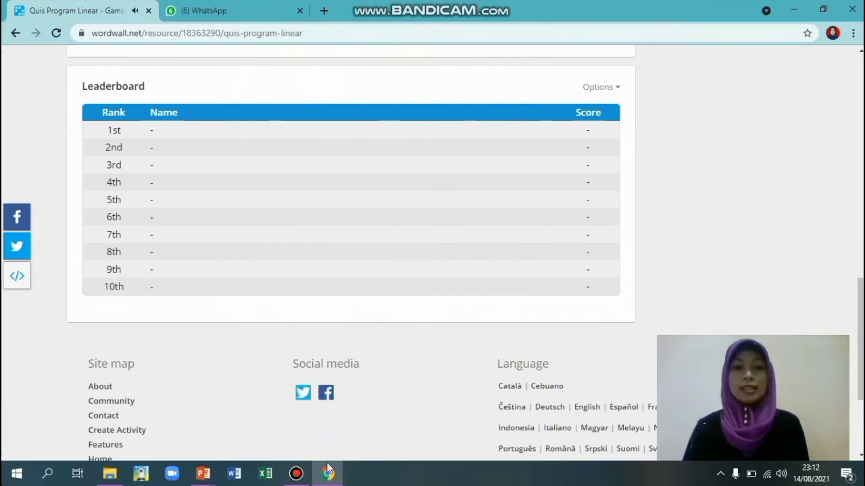
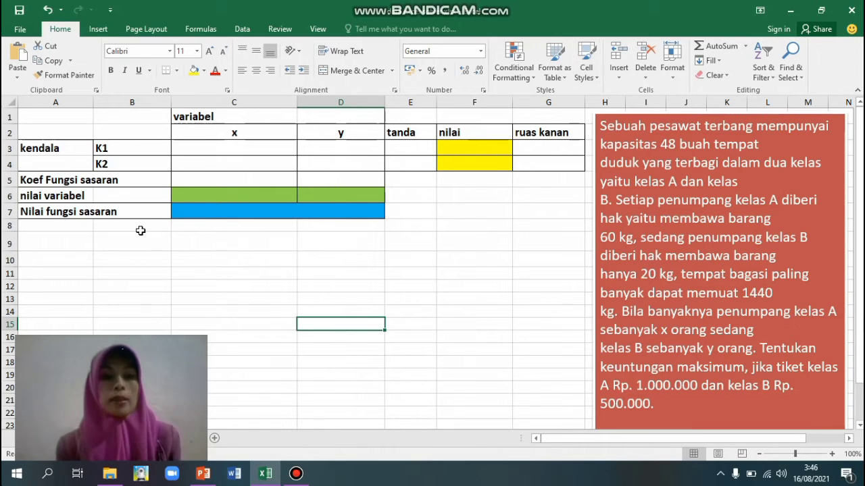
In the Excel worksheet, write the seat-capacity constraint x+y <=48 in cell A9.
click(80, 244)
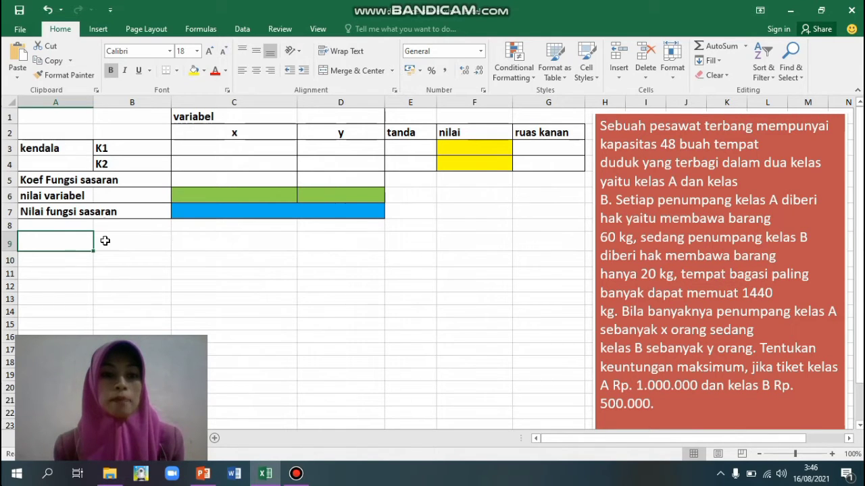
text(x)
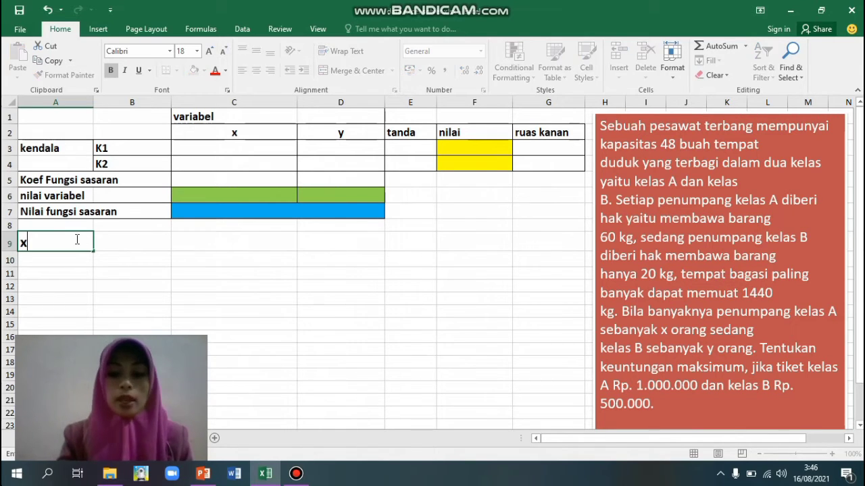
text(+y )
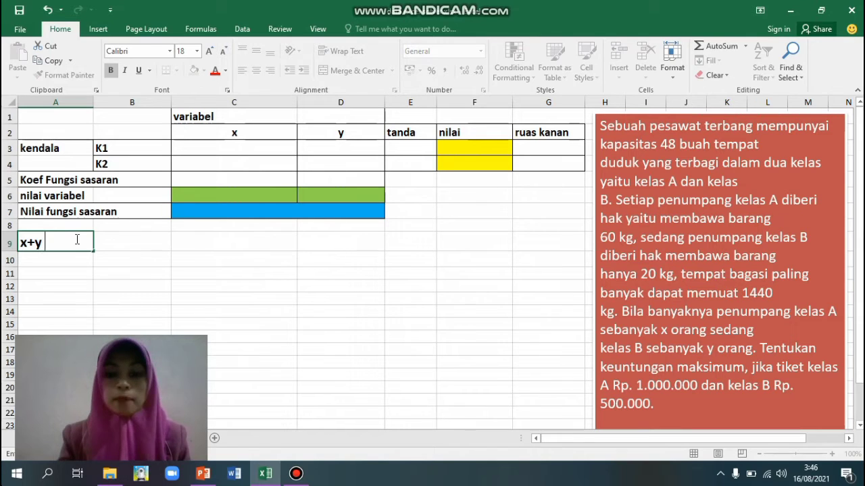
text(<=48)
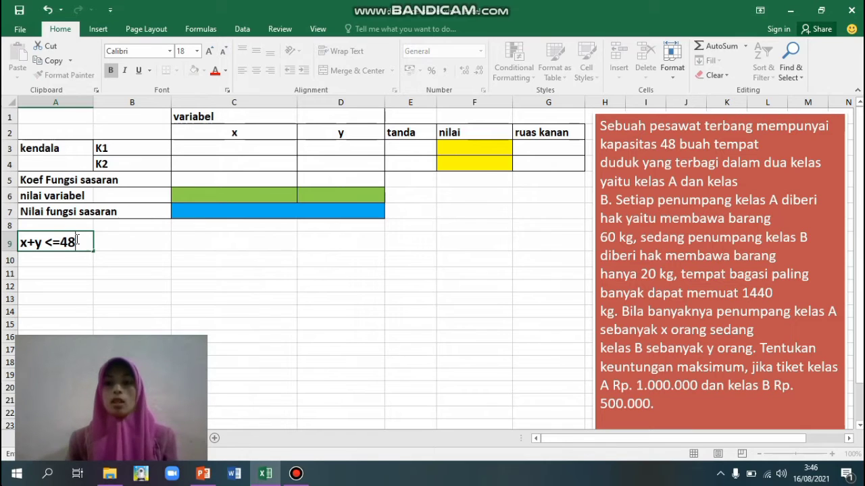
Write the baggage-weight constraint 60x+20y<=1440 in cell A10.
click(67, 263)
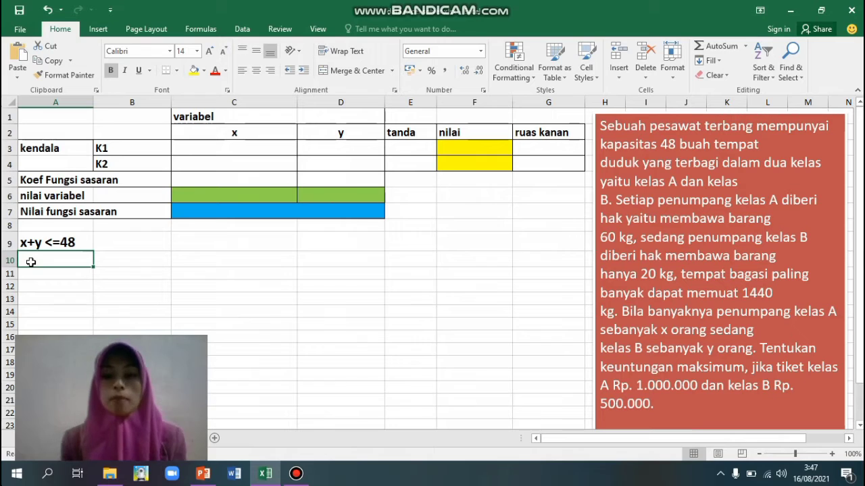
text(60)
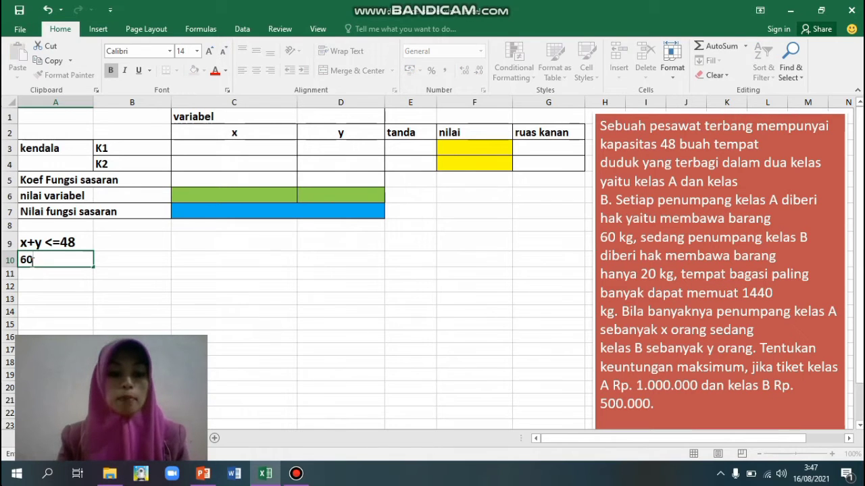
text(x+)
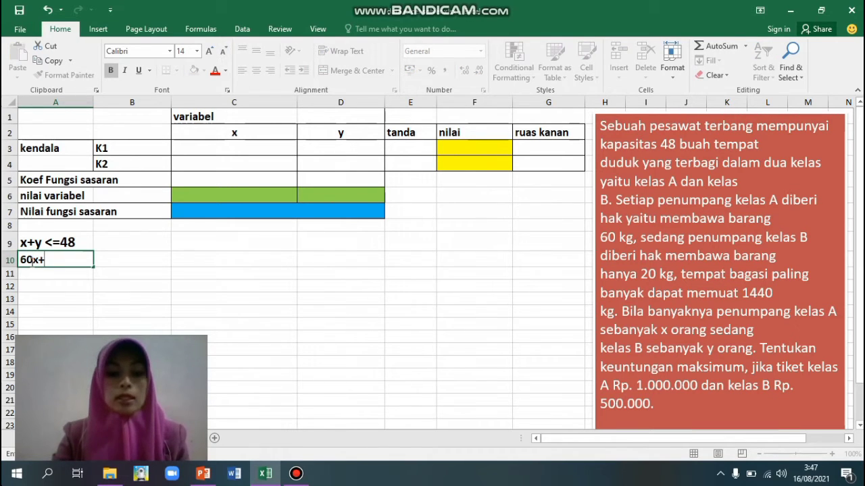
text(20y)
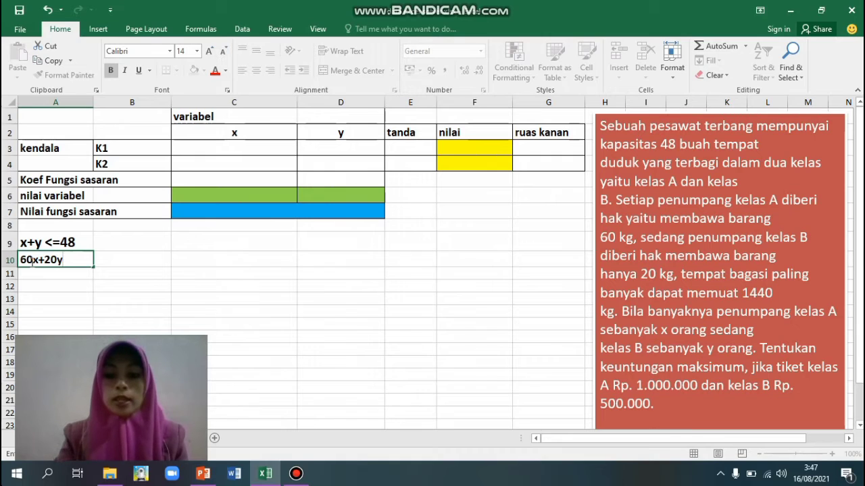
text(<=1440)
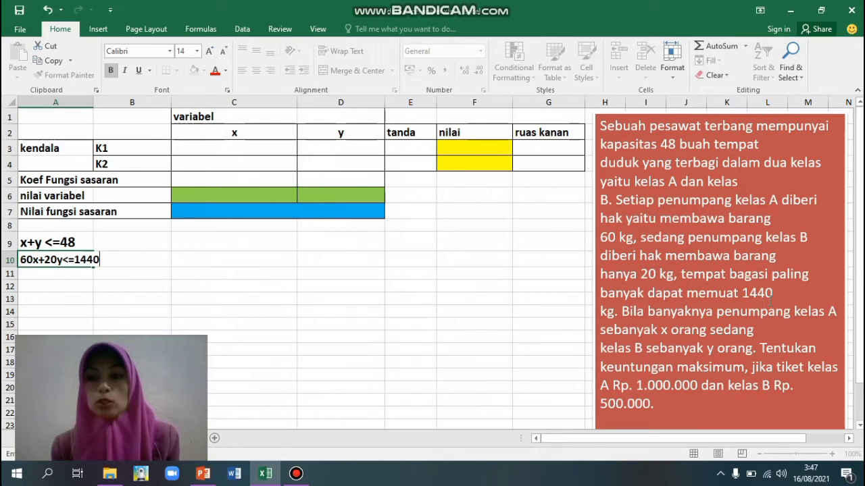
click(108, 297)
Write the objective function f(x,y) = 1.000.000x + 500.000y in cell A11.
click(60, 275)
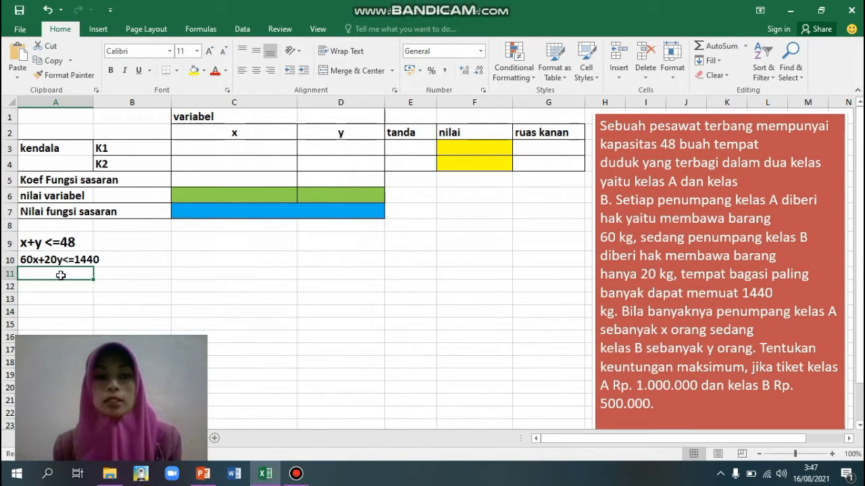
text(f)
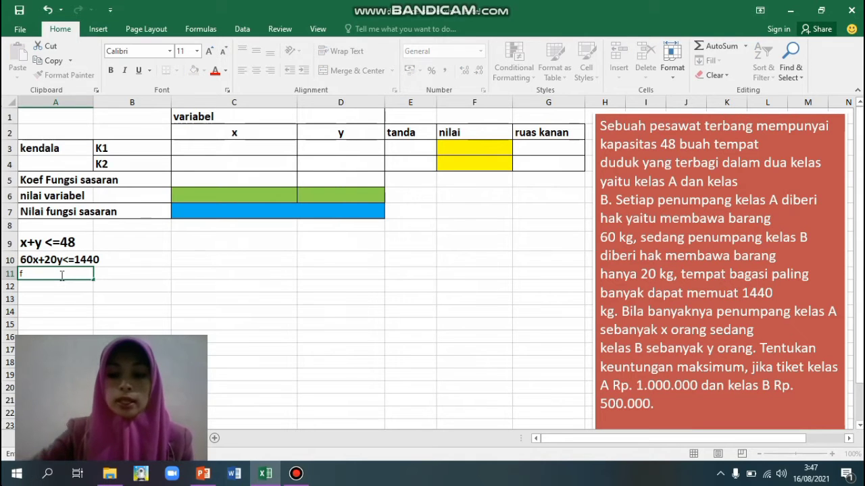
text((x,)
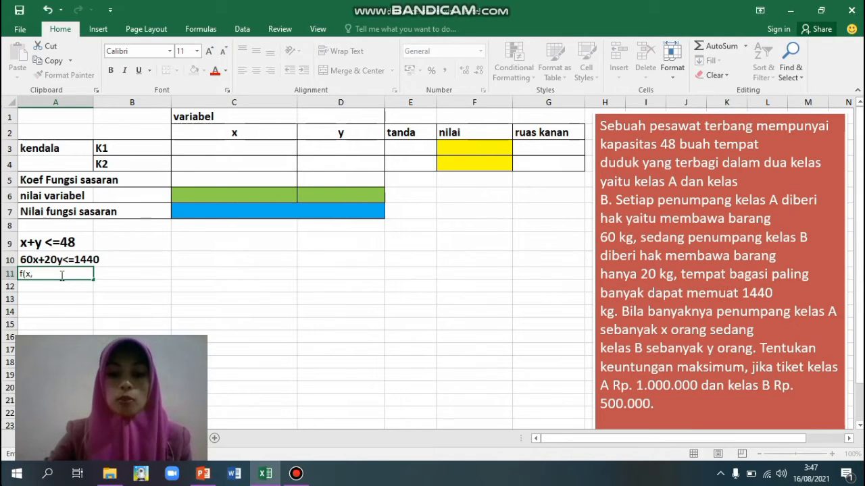
text(y)
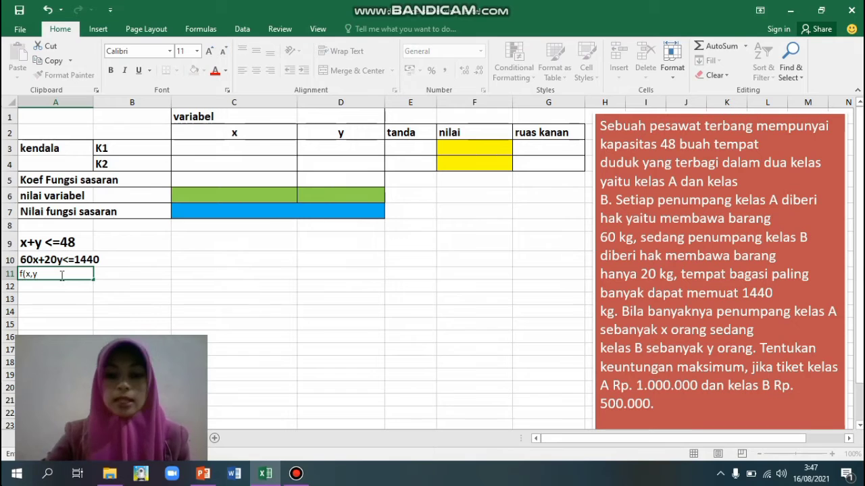
text() =)
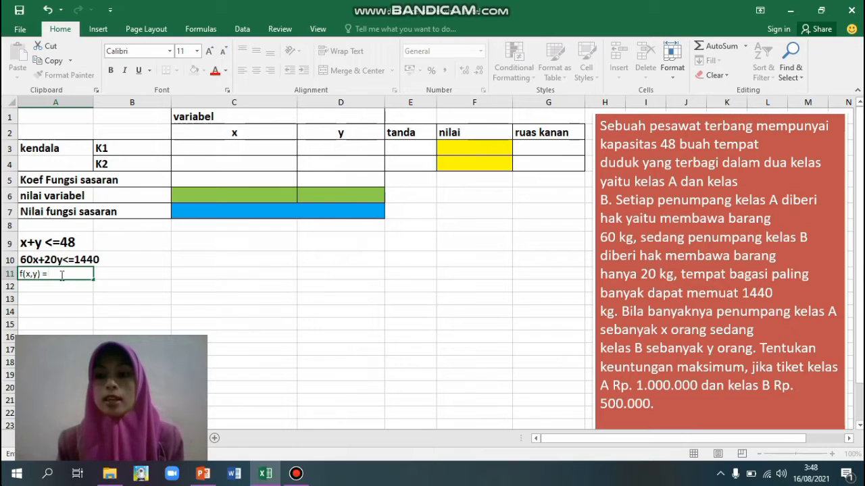
text(1.)
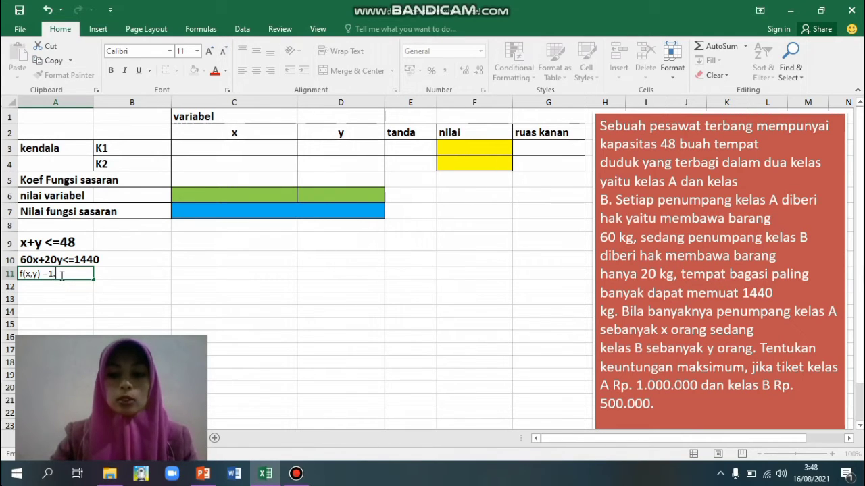
text(000.000)
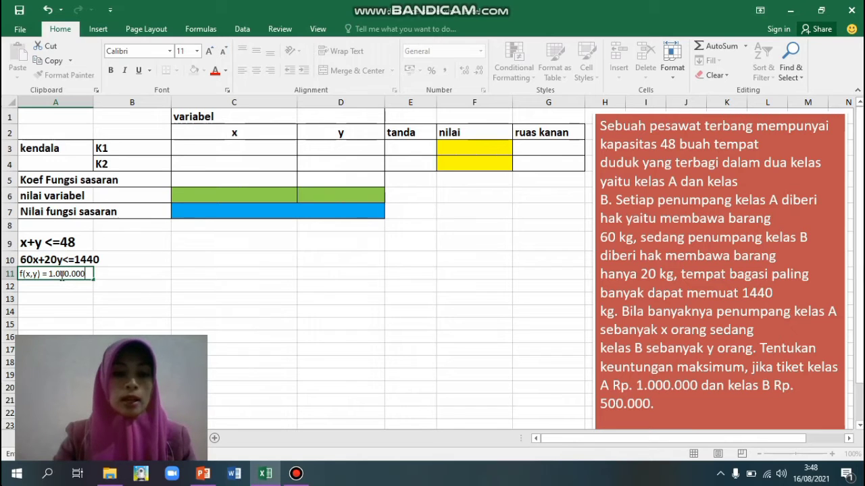
text(x +)
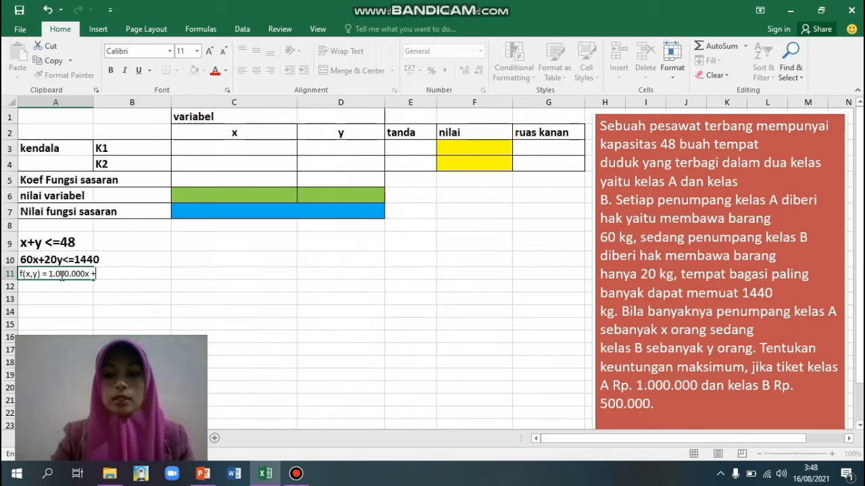
text( 5000)
key(BackSpace)
text(.00)
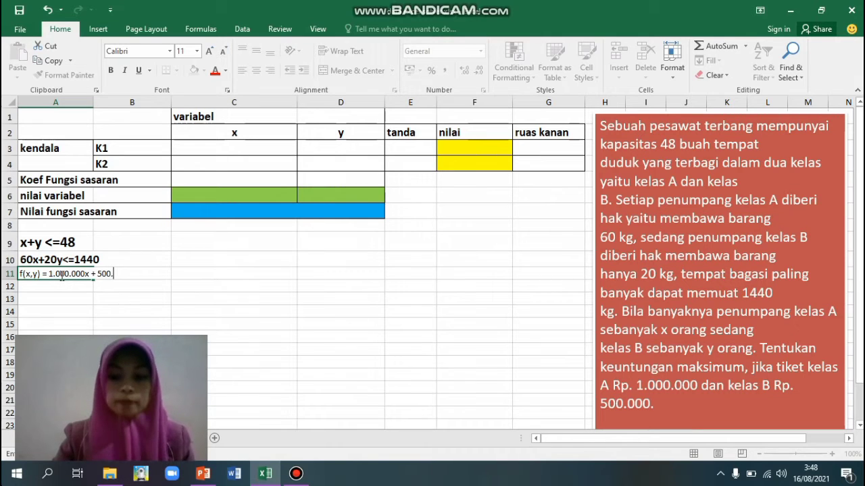
text(0y)
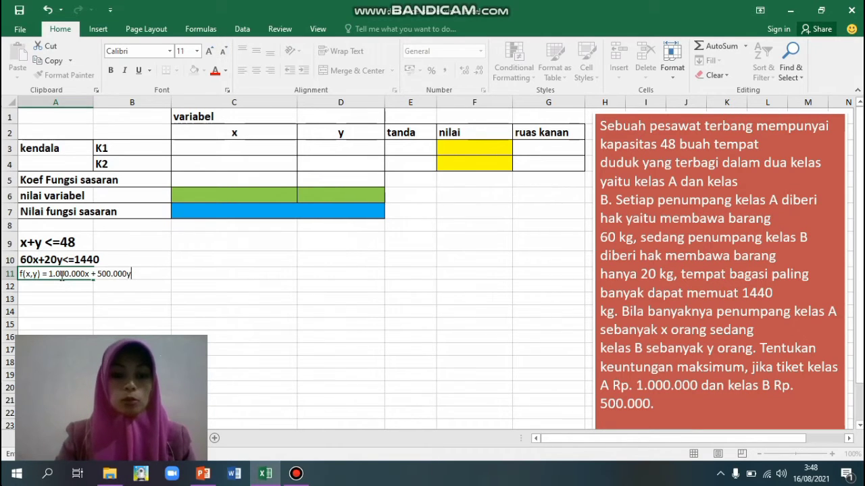
click(99, 291)
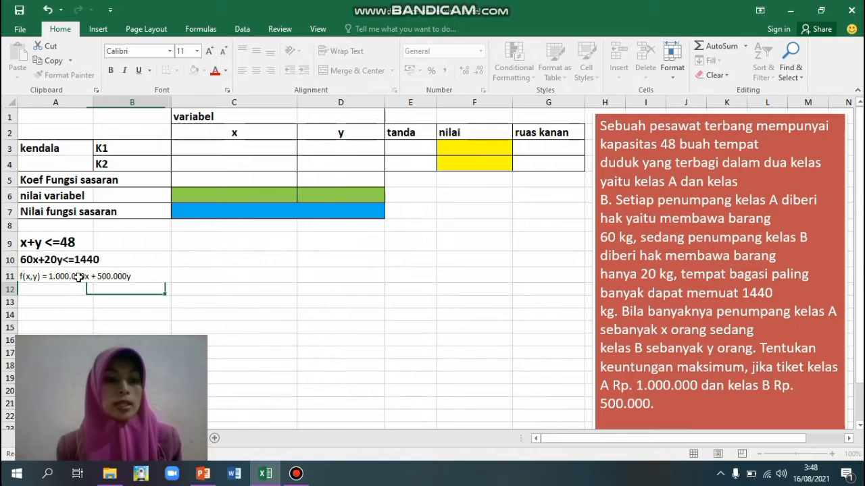
click(296, 301)
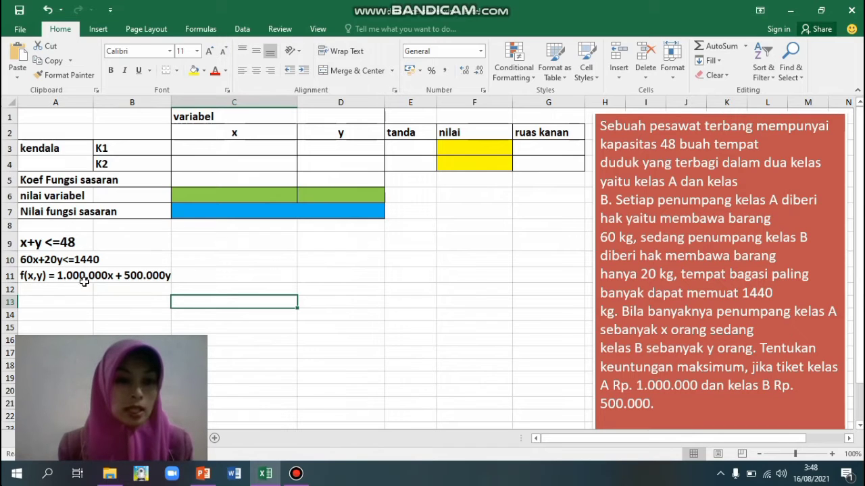
Write the simplified baggage-weight constraint 3x+y<=72 in cell C10, beside the original inequality.
click(130, 260)
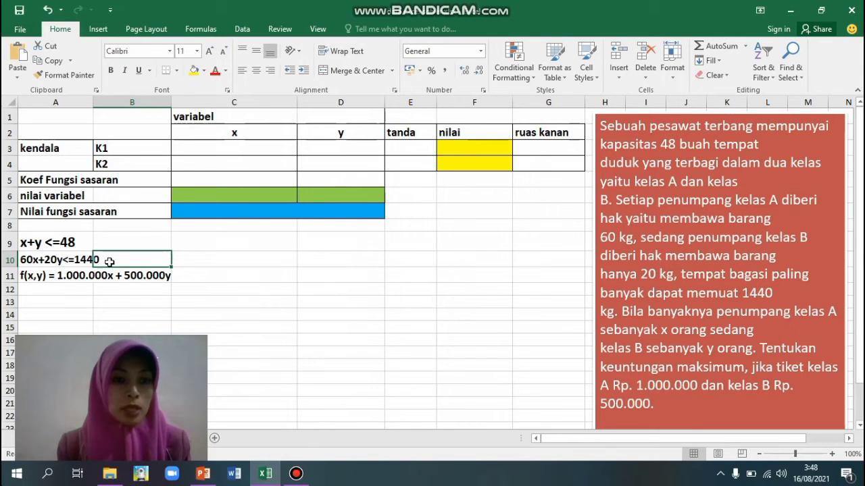
click(195, 265)
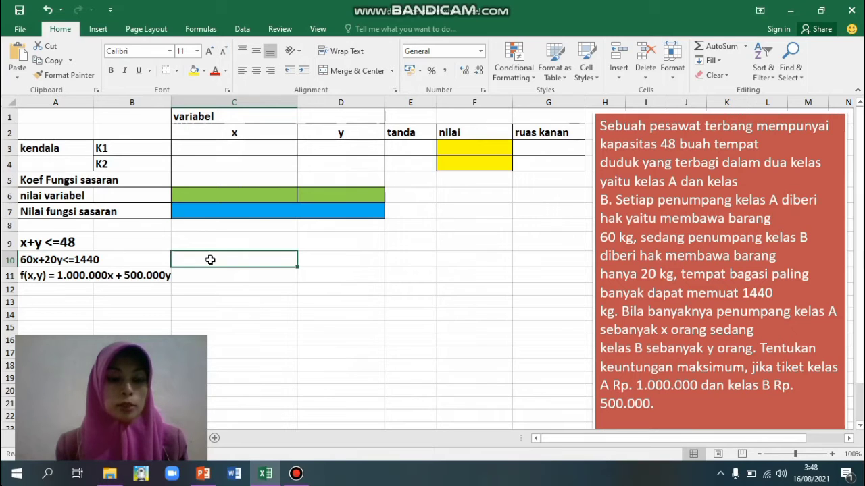
text(3x)
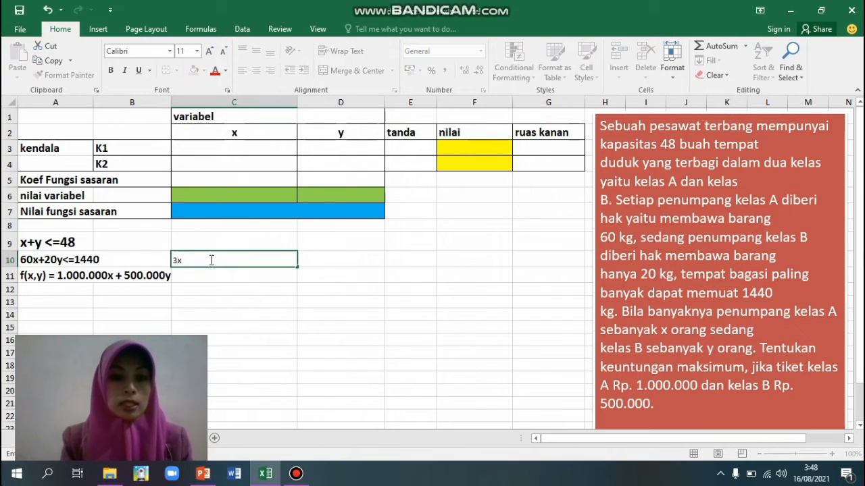
text(+)
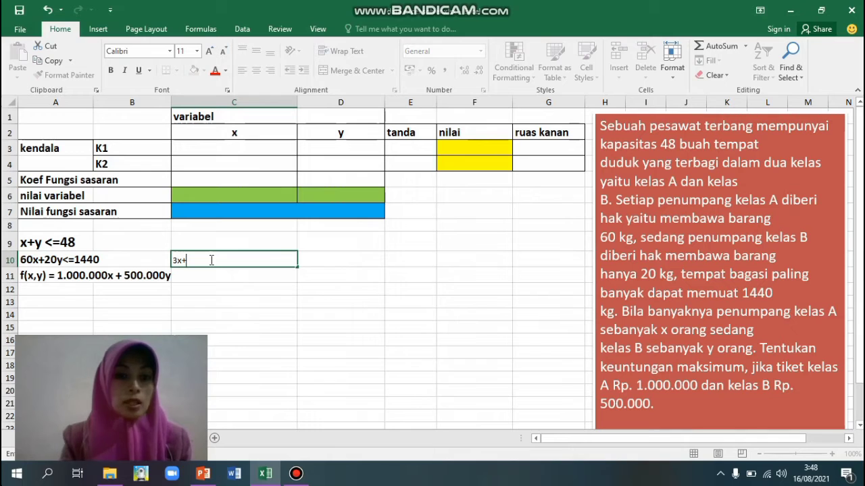
text(y)
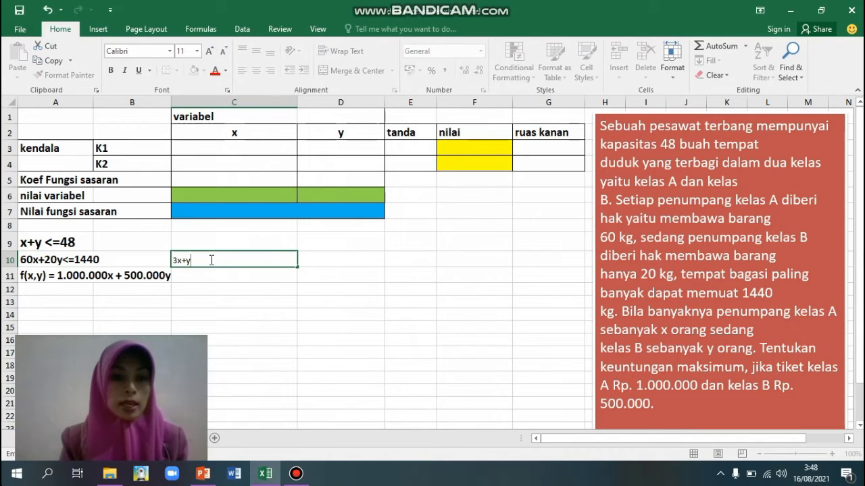
text(<)
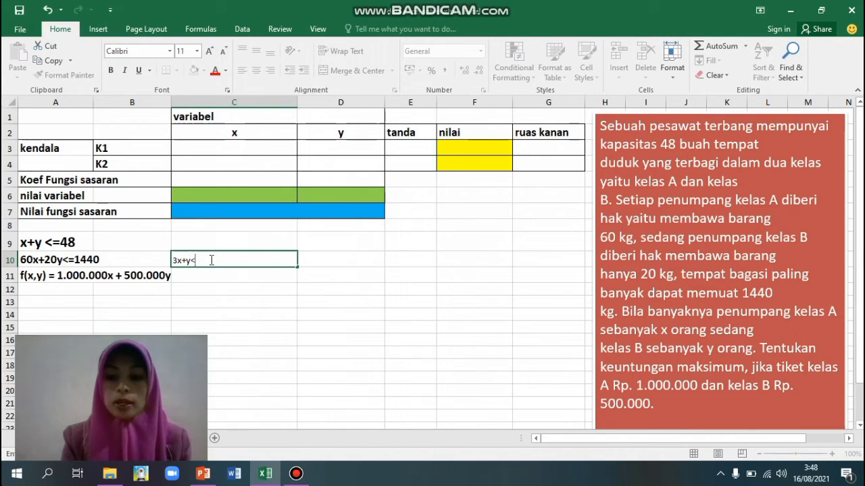
text(=)
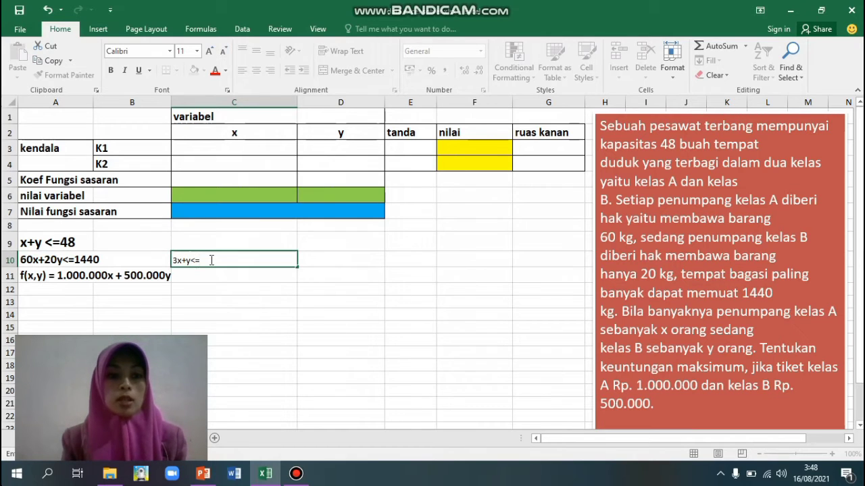
text(7)
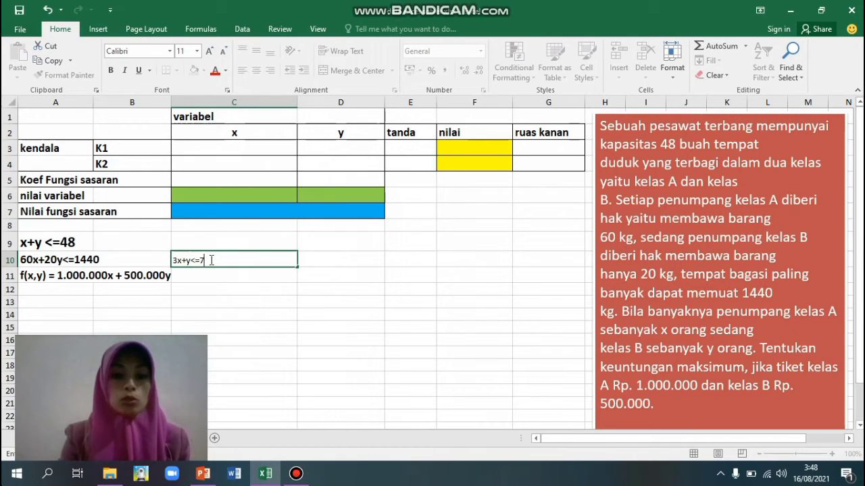
text(2)
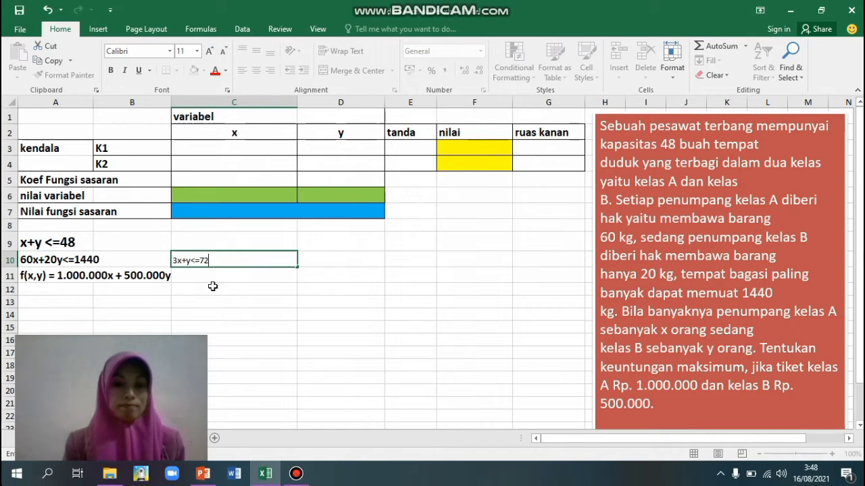
key(Return)
Format the simplified constraint in cell C10 with font size 20 and a grey fill.
click(229, 261)
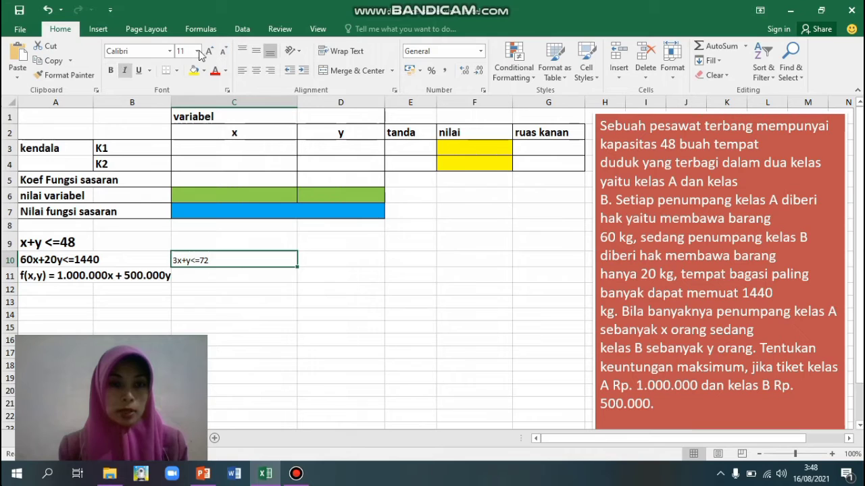
click(196, 52)
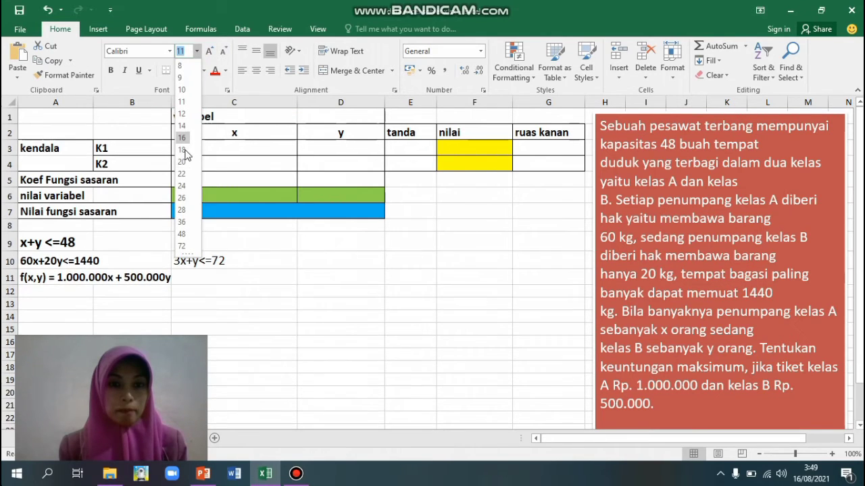
click(181, 162)
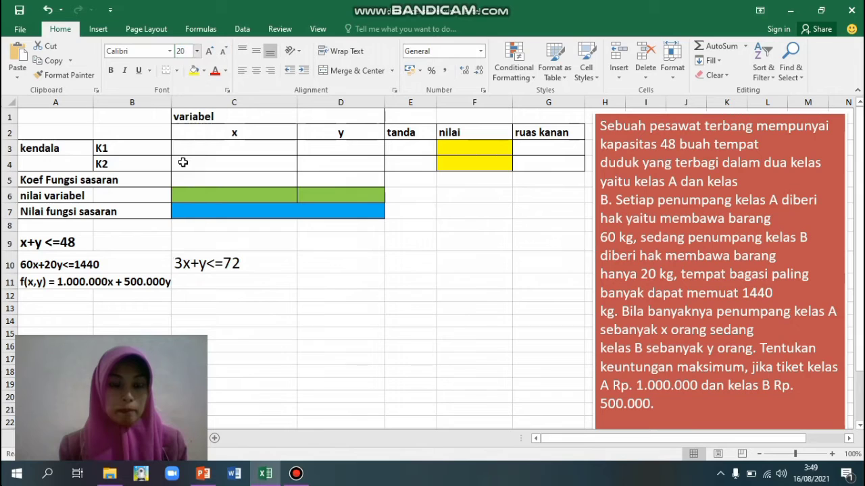
click(205, 71)
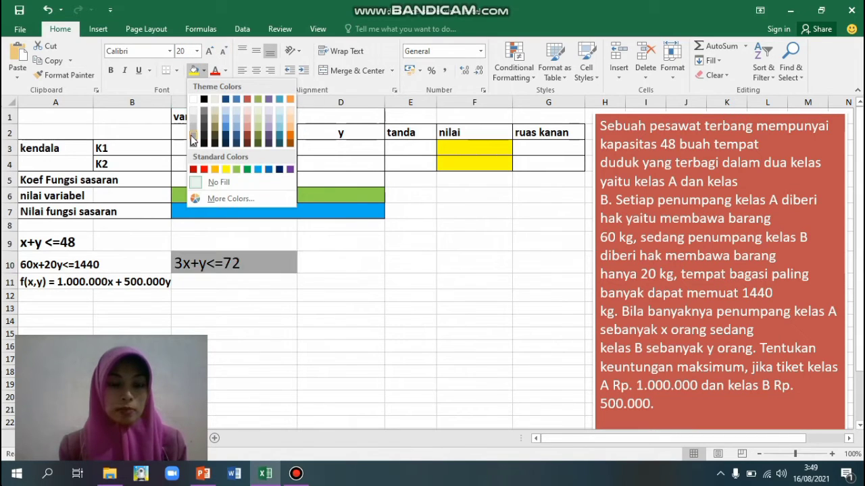
click(193, 138)
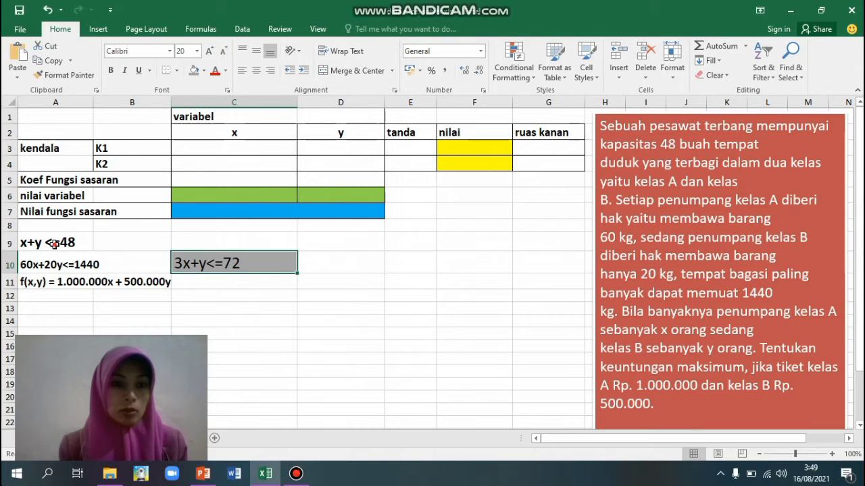
Apply the same grey fill to the seat-capacity constraint in A9 and the objective function in A11.
click(54, 245)
click(193, 70)
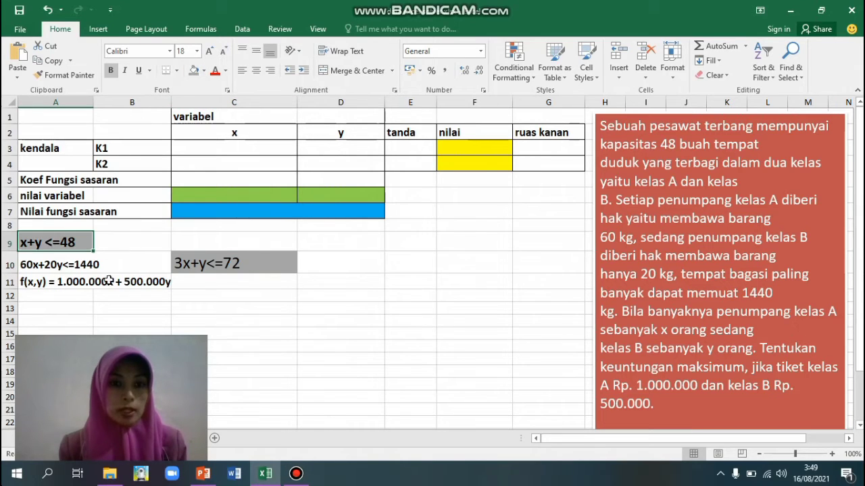
click(59, 281)
click(194, 70)
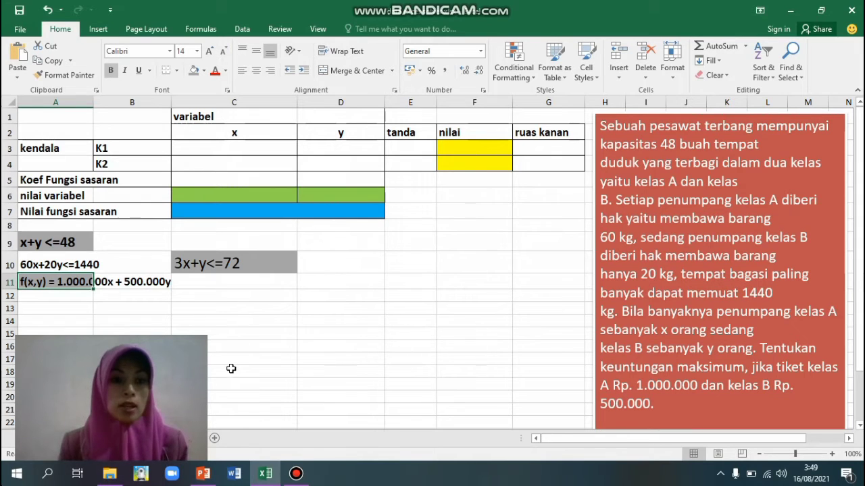
click(264, 307)
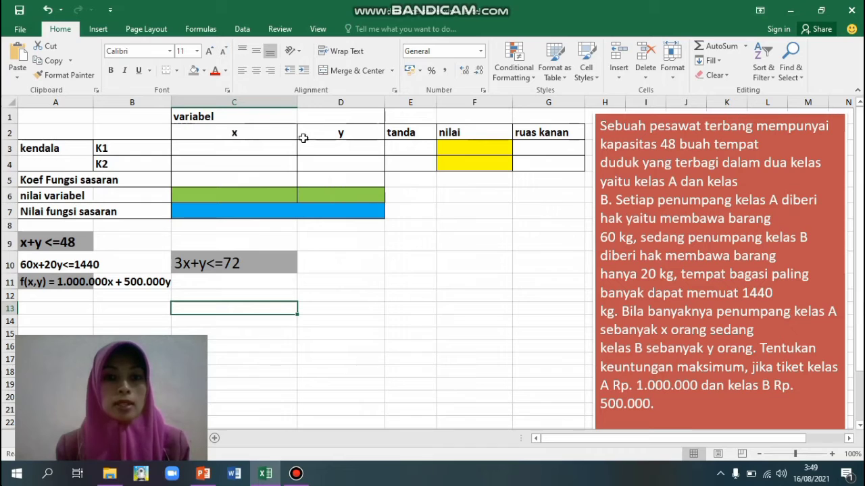
Fill in the K1 constraint row with x coefficient 1, y coefficient 1, sign <= and right-hand side 48.
click(223, 147)
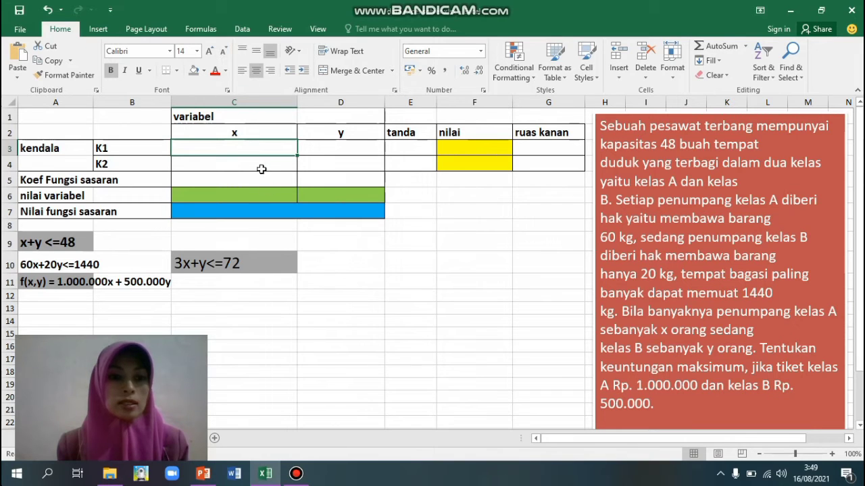
text(1)
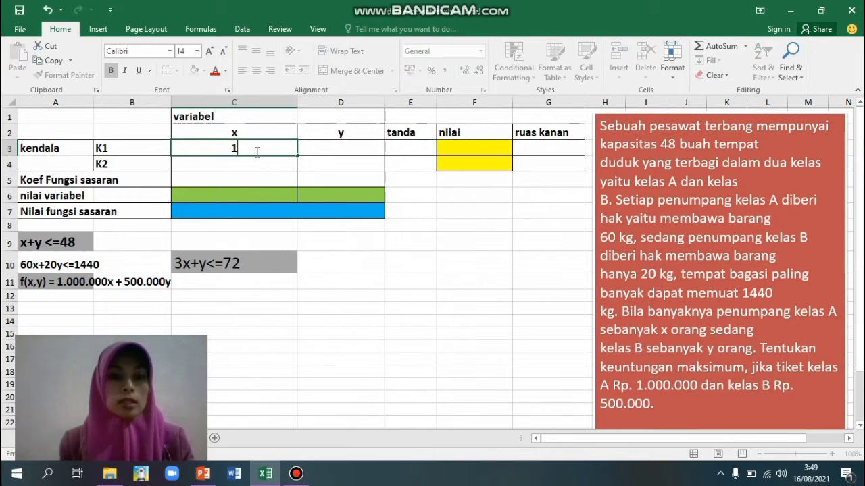
key(Tab)
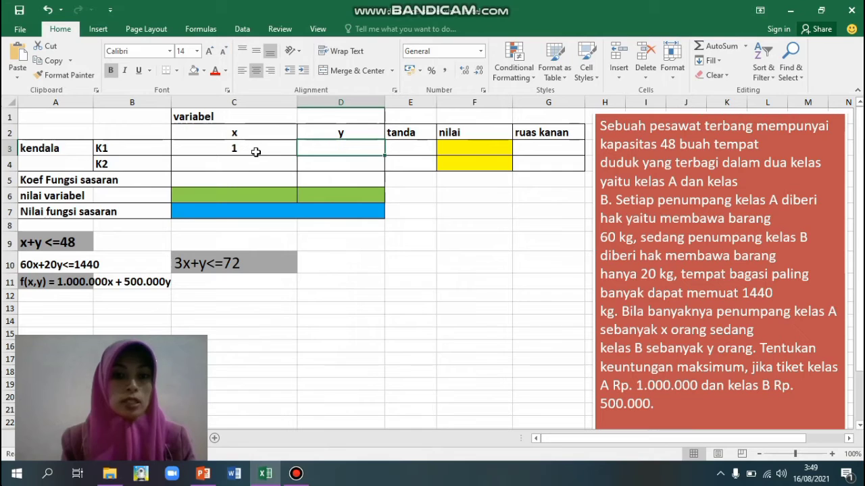
text(1)
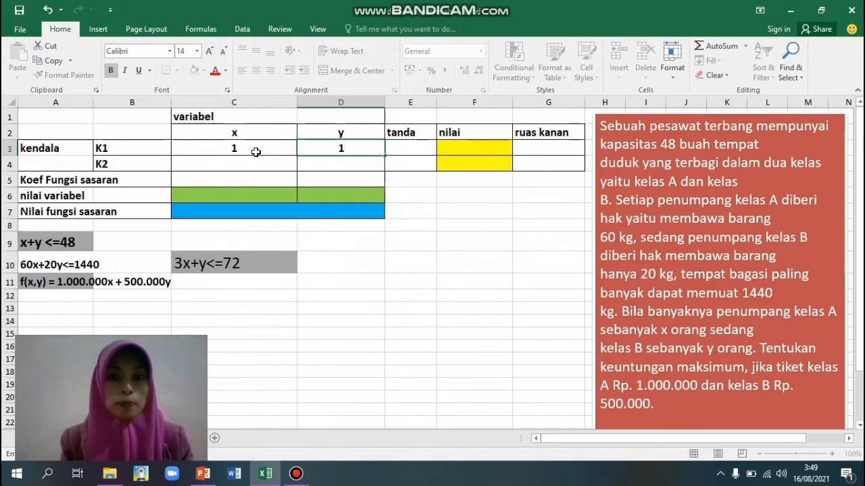
key(Tab)
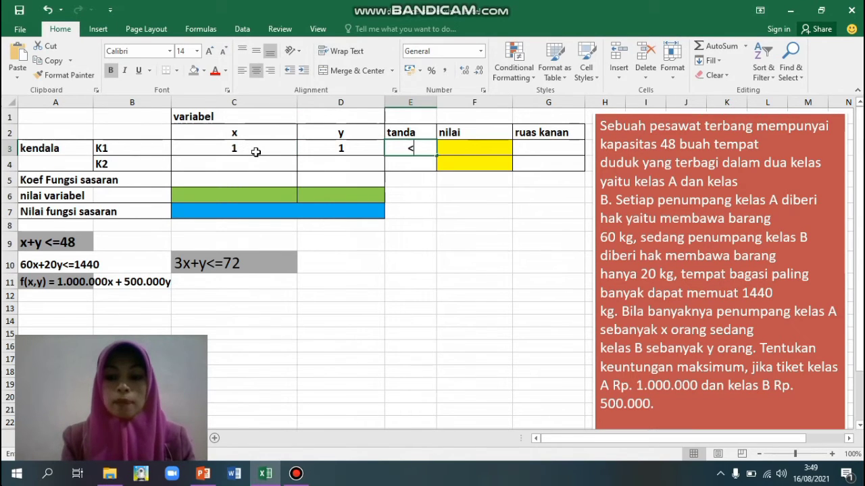
text(<=)
key(Tab)
key(Tab)
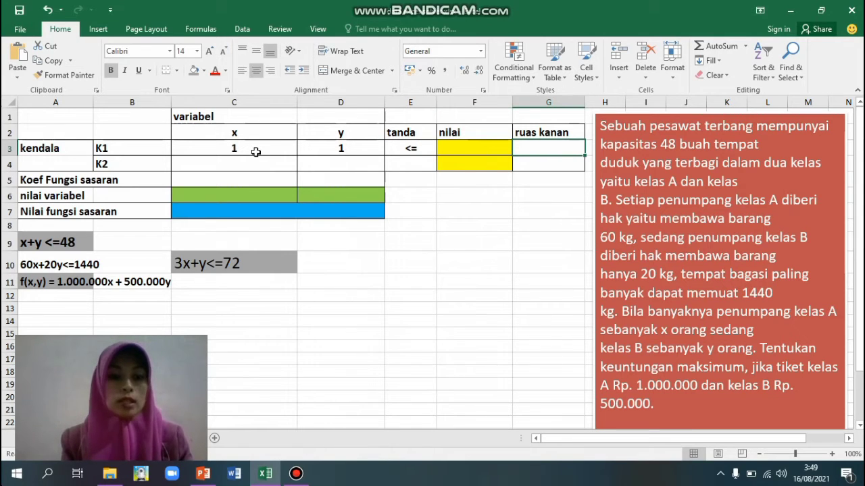
text(48)
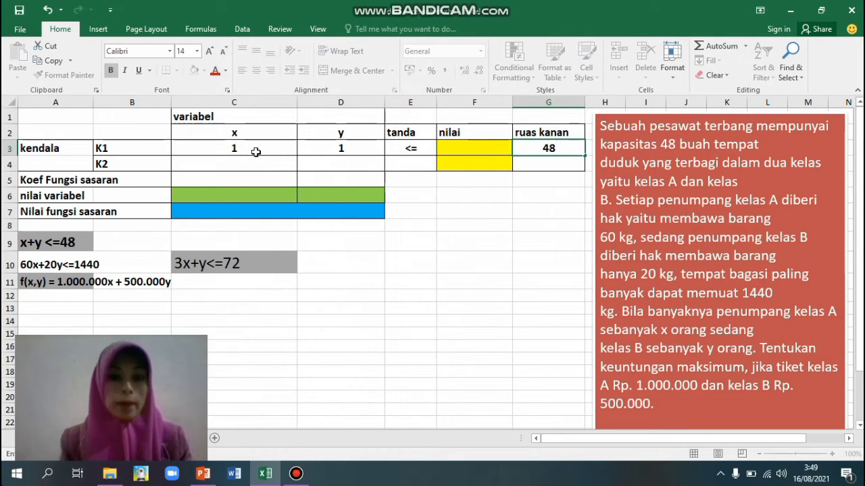
key(ctrl+Return)
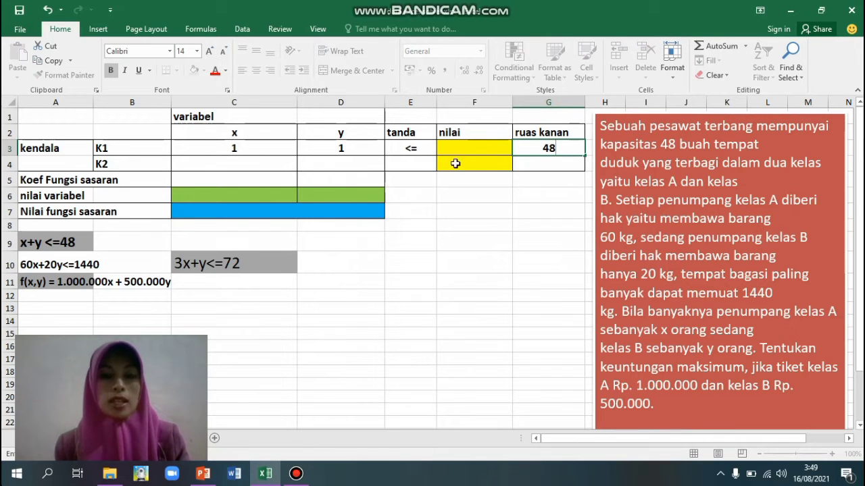
Fill in the K2 constraint row with x coefficient 3, y coefficient 1, sign <= and right-hand side 72.
click(260, 167)
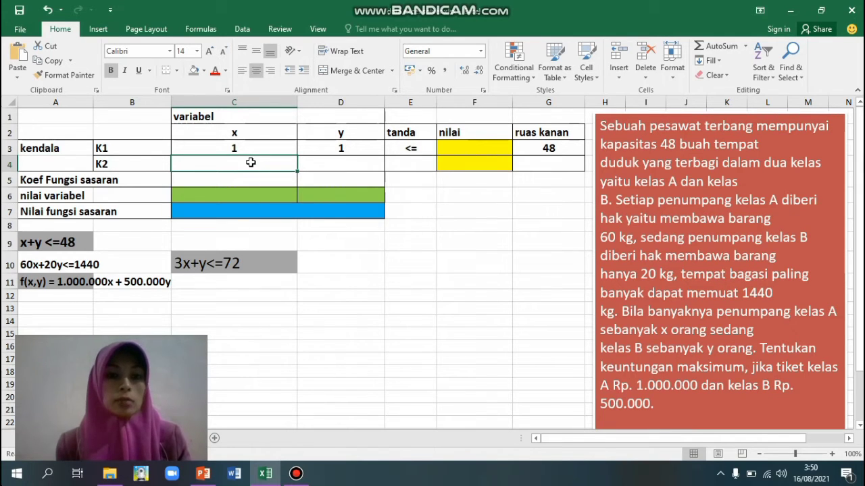
text(3)
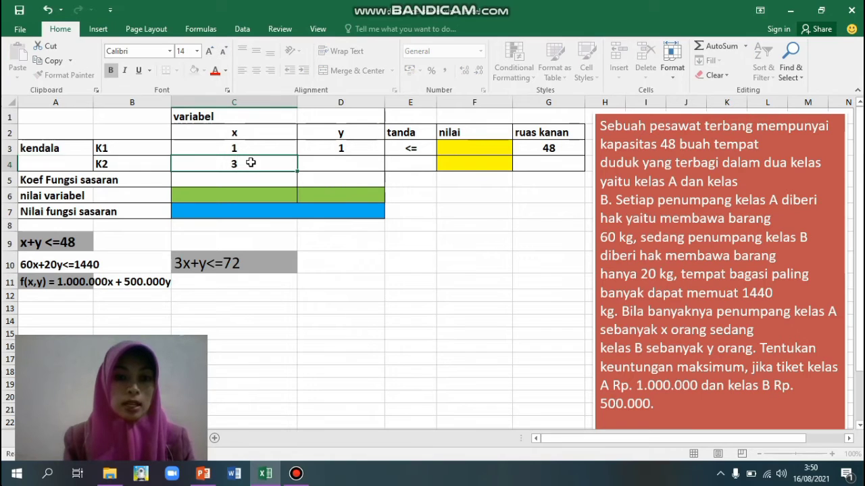
key(Tab)
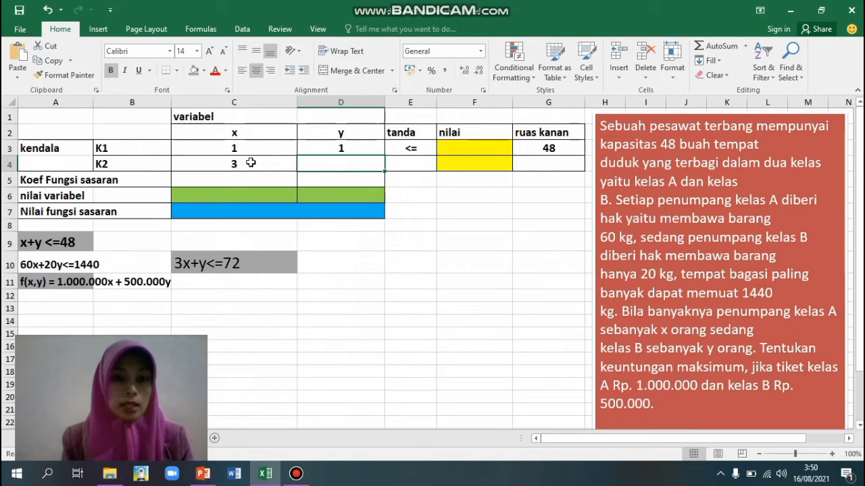
text(1)
key(Tab)
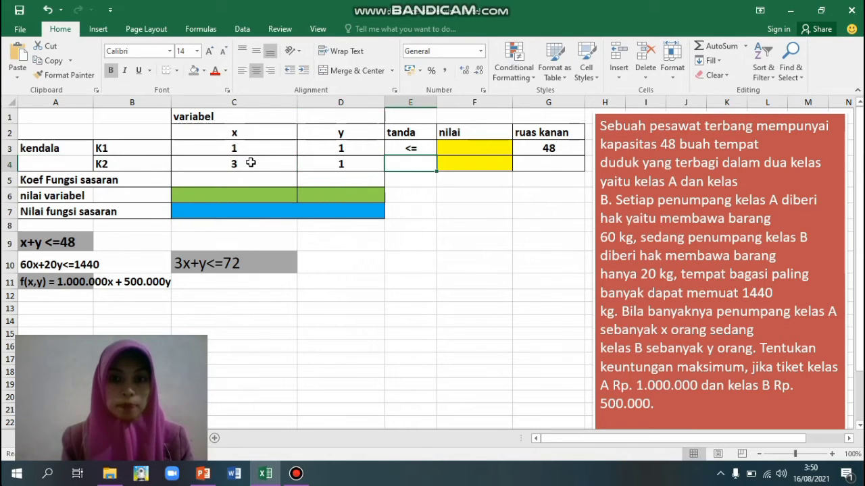
text(<=)
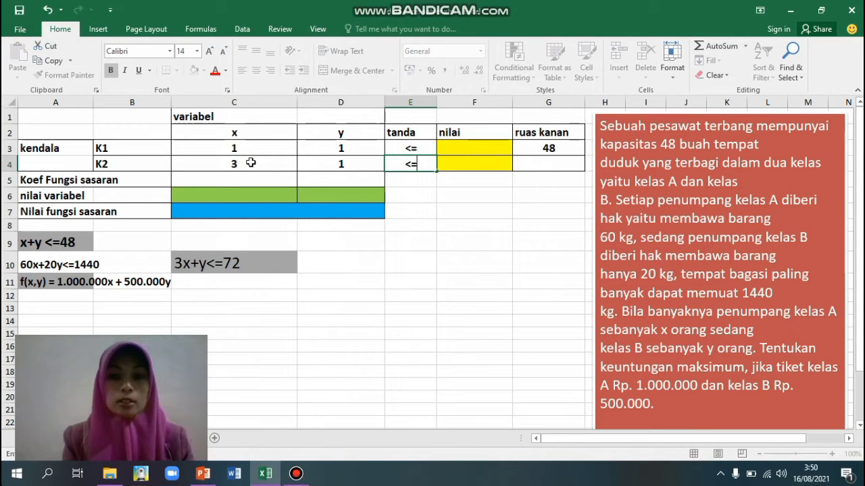
key(Tab)
key(Tab)
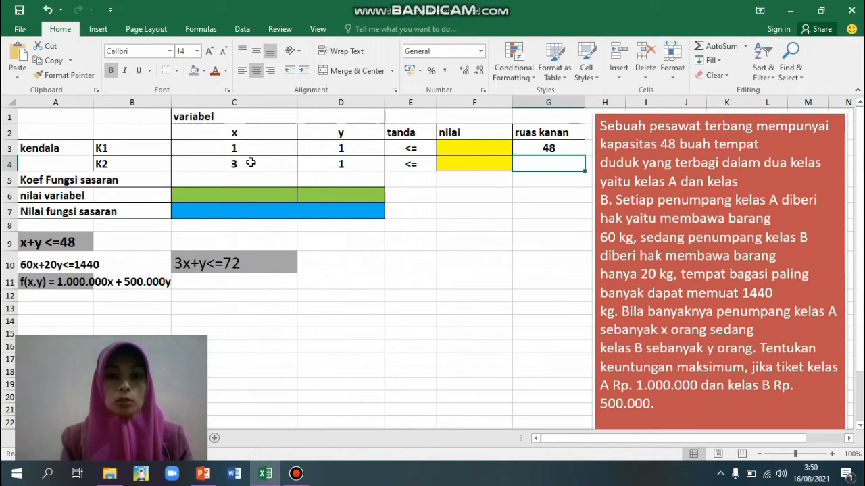
text(72)
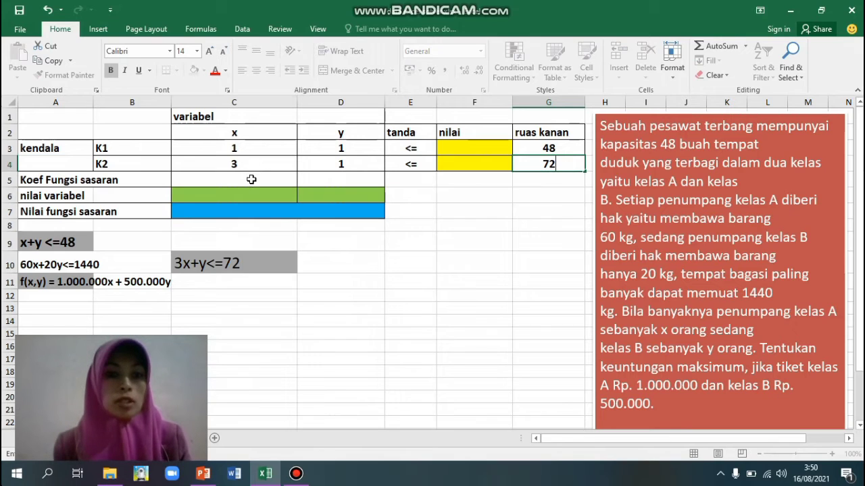
Enter the objective function coefficients in row 5, 1000000 for x and 500000 for y.
click(251, 179)
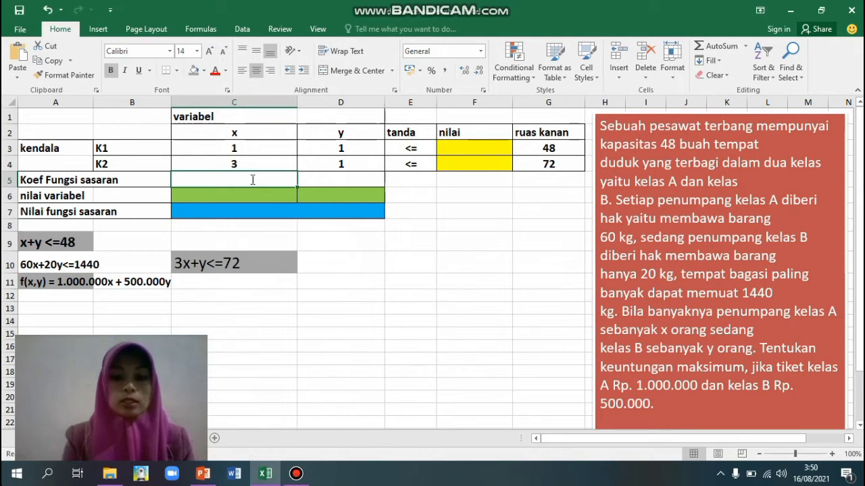
text(1000000)
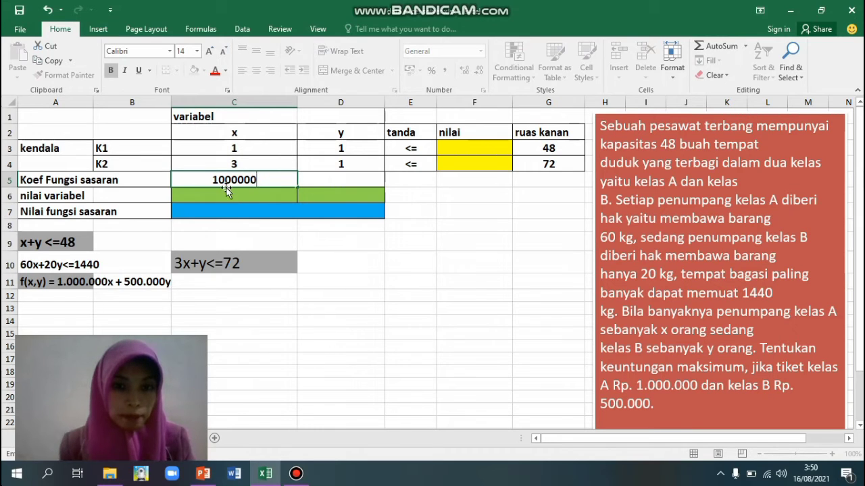
click(315, 183)
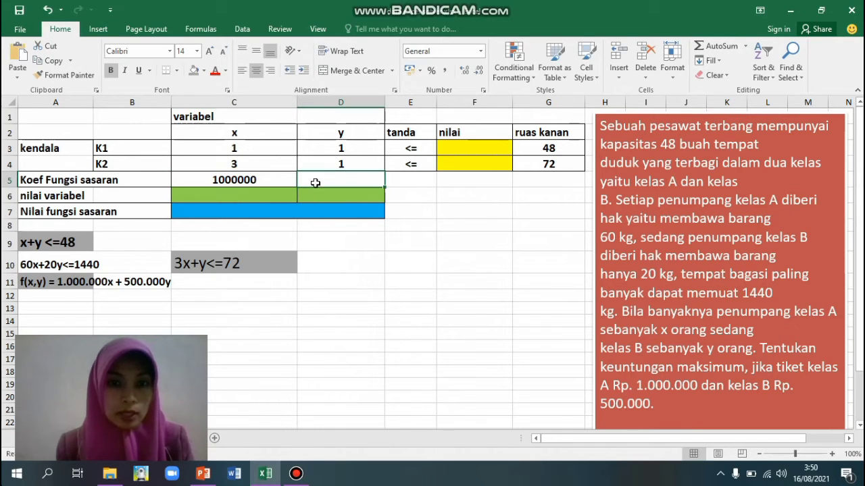
text(500)
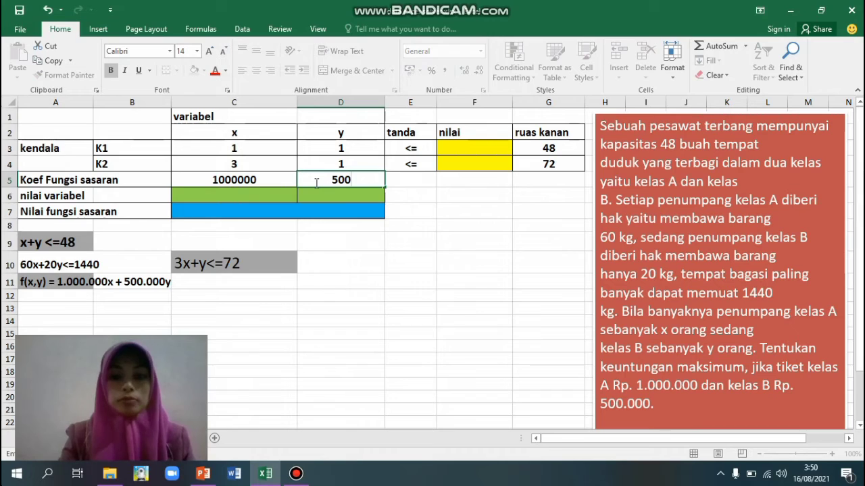
text(000)
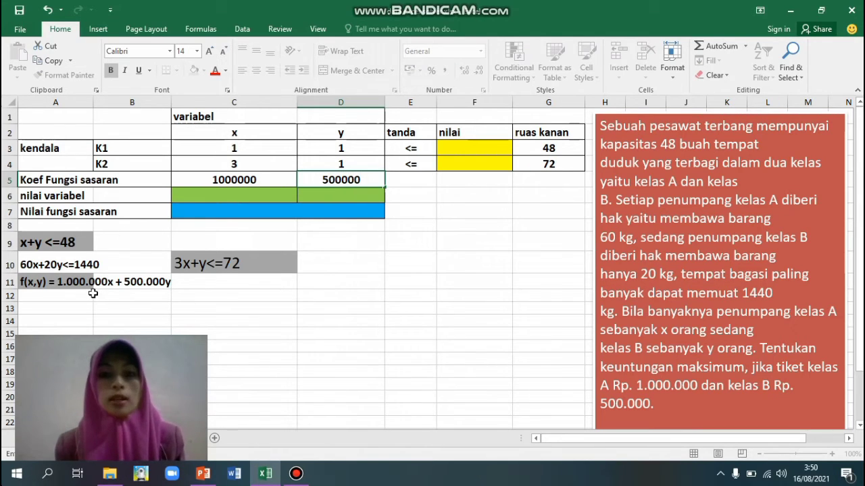
Enter the formula =C3*$C$6+D3*$D$6 in cell F3 as the value of constraint K1.
click(469, 152)
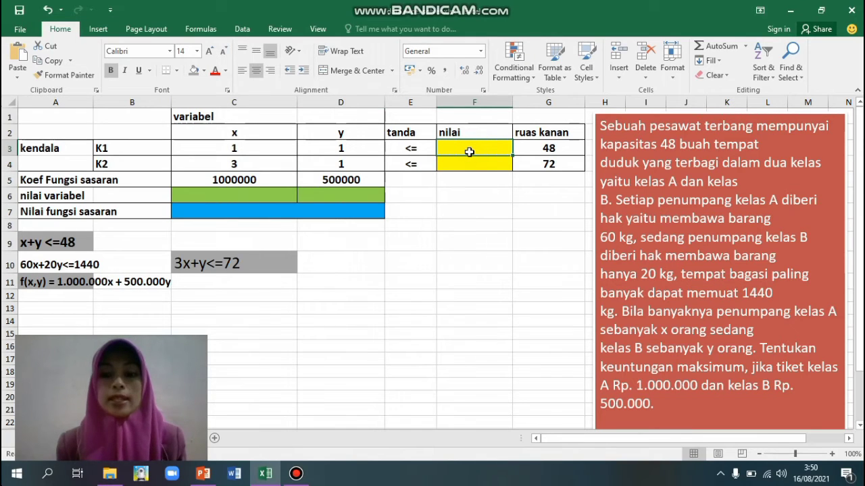
text(=)
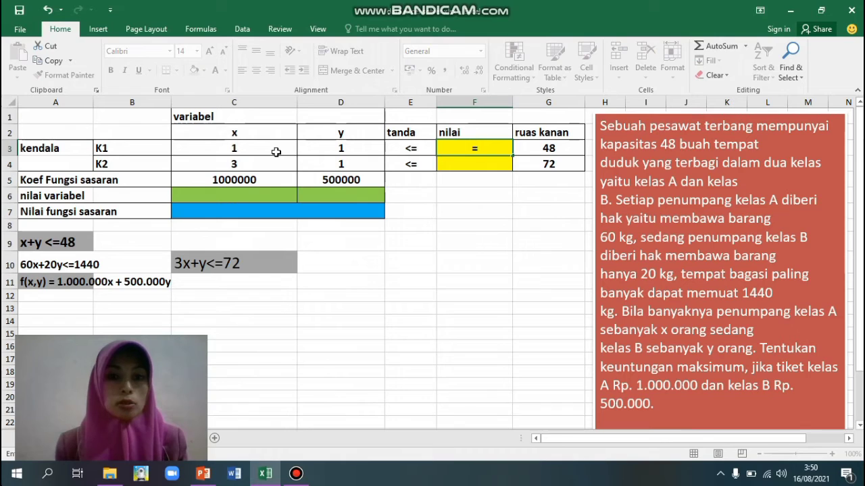
click(224, 149)
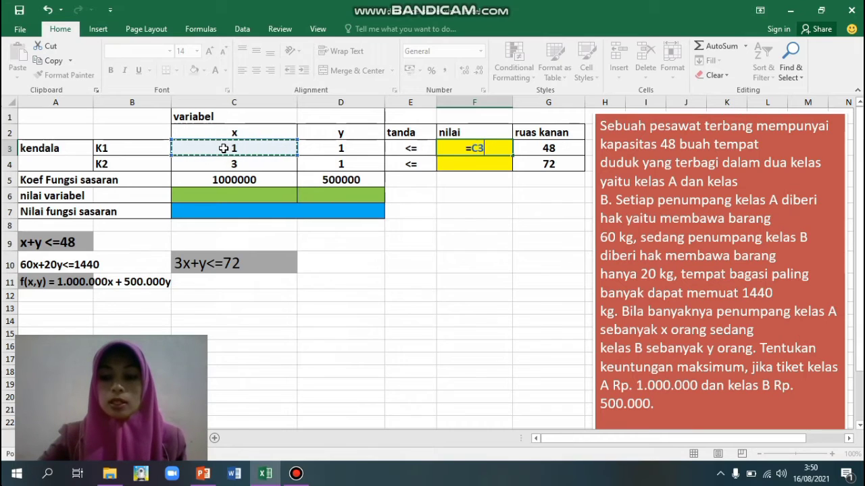
text(*)
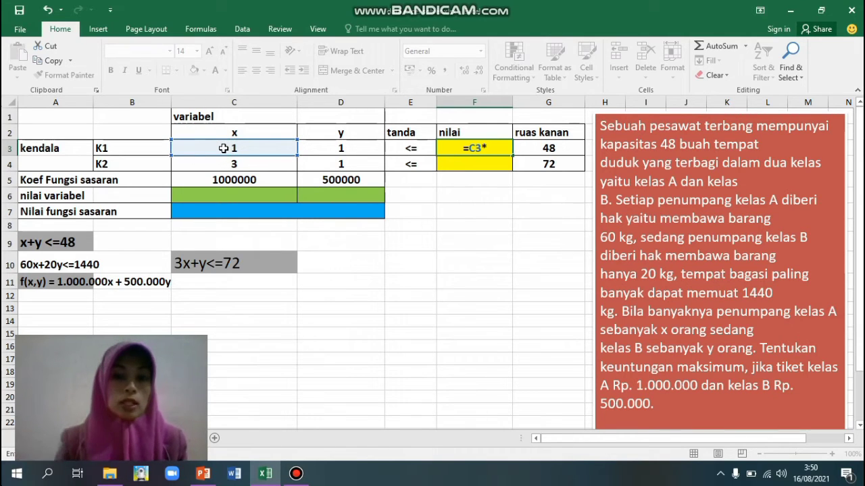
click(206, 198)
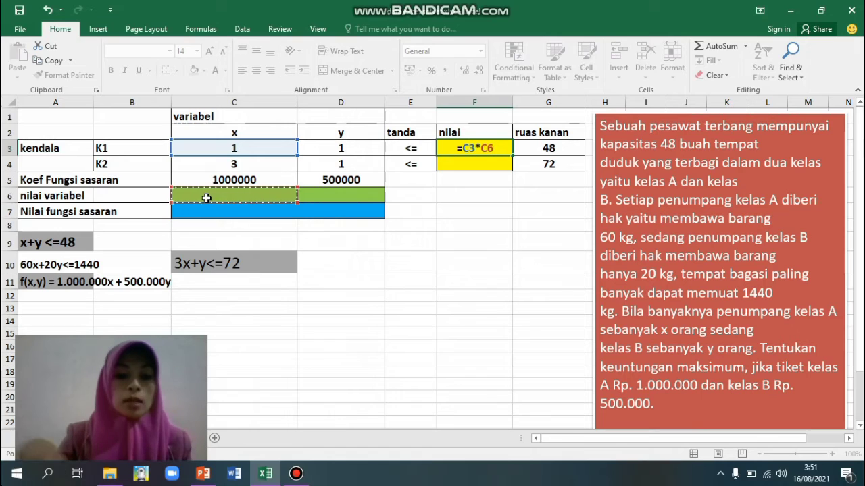
key(F4)
text(+)
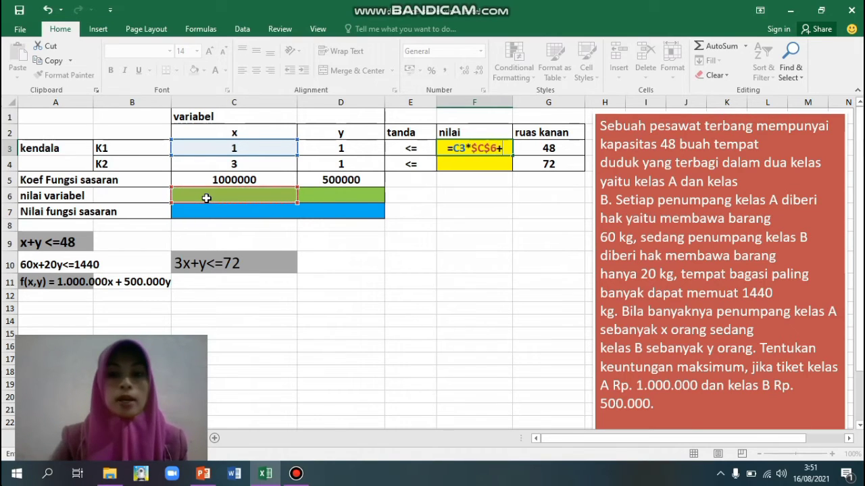
click(344, 149)
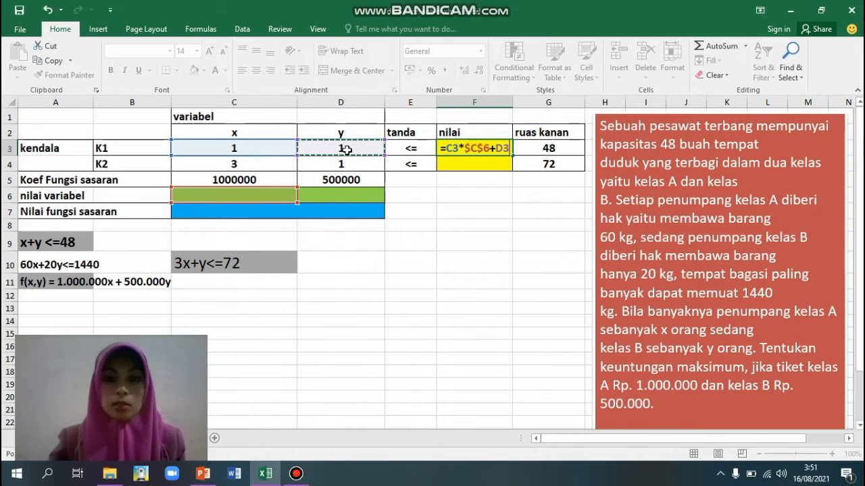
text(*)
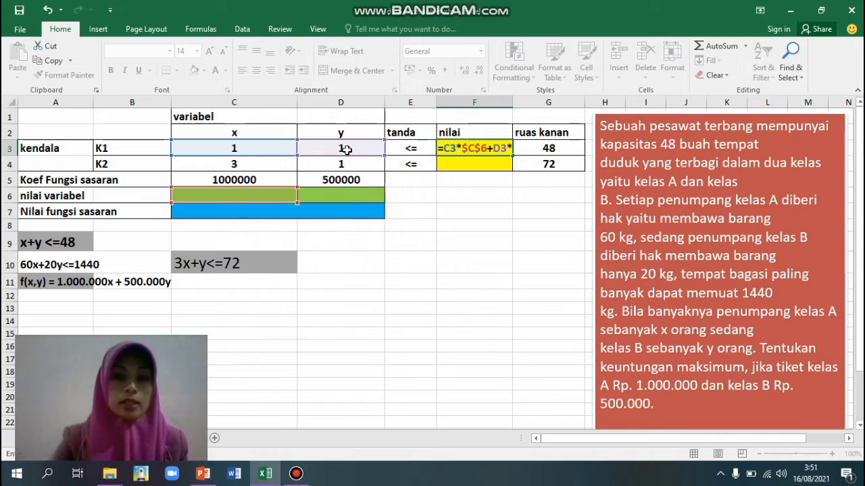
click(347, 197)
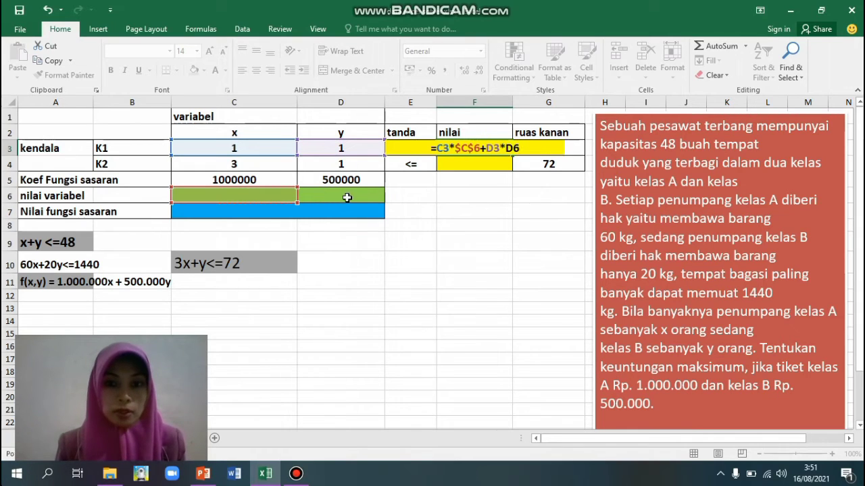
key(F4)
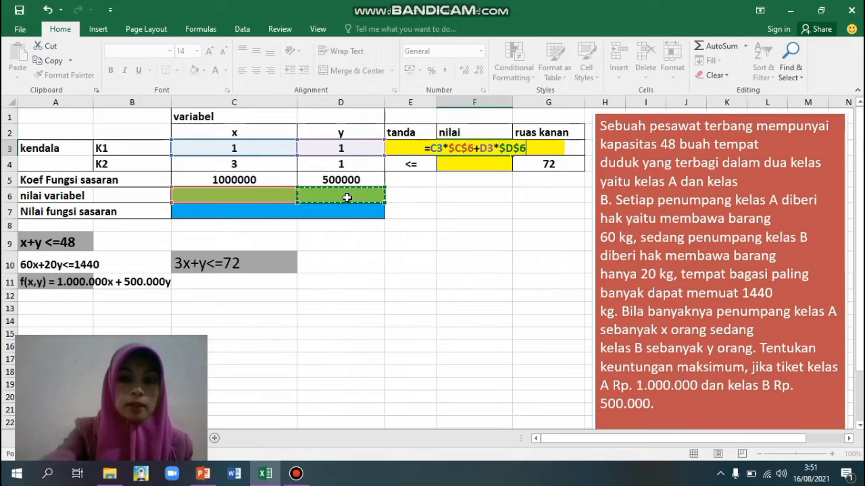
key(Return)
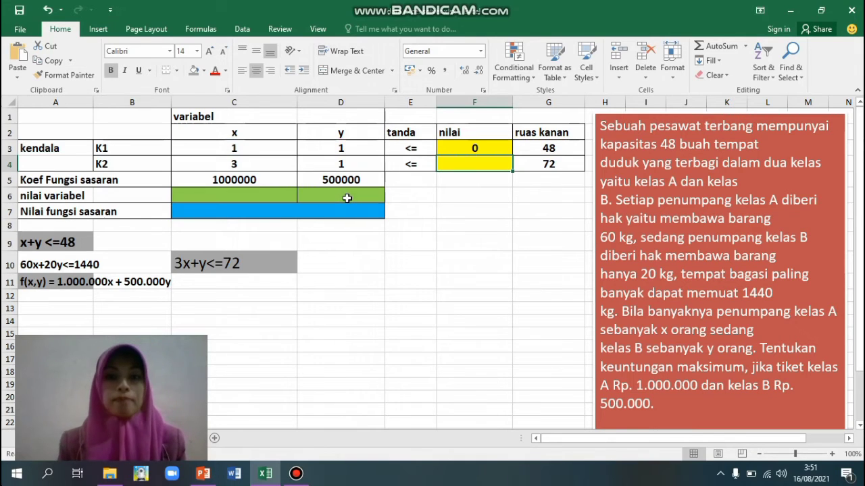
Copy the K1 value formula from F3 down to F4 for constraint K2.
click(490, 146)
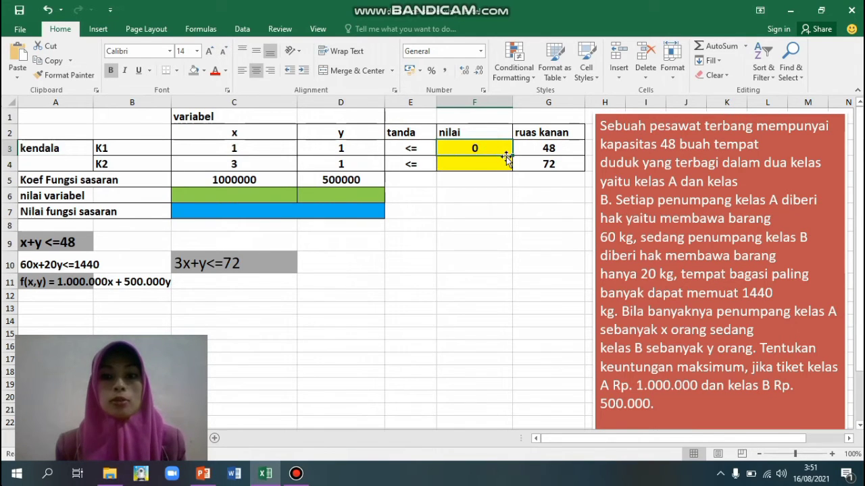
drag(512, 156, 512, 170)
click(483, 196)
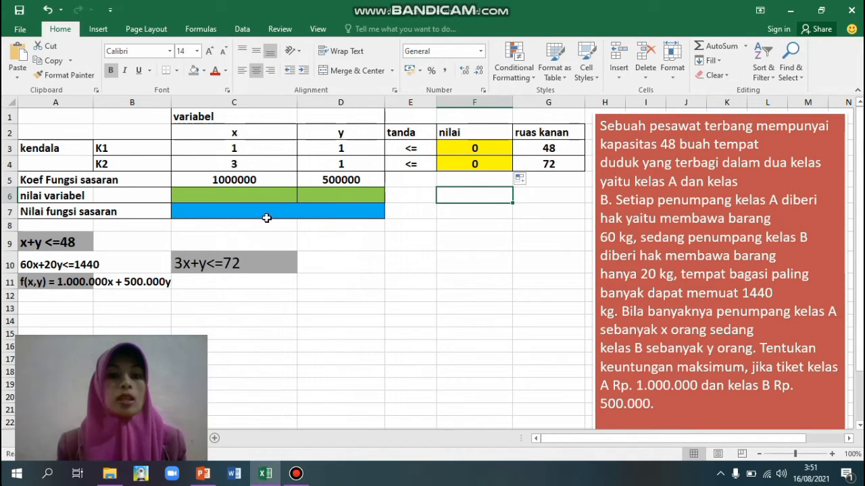
Enter the formula =C5*$C$6+D5*$D$6 in cell C7 as the objective function value.
click(238, 213)
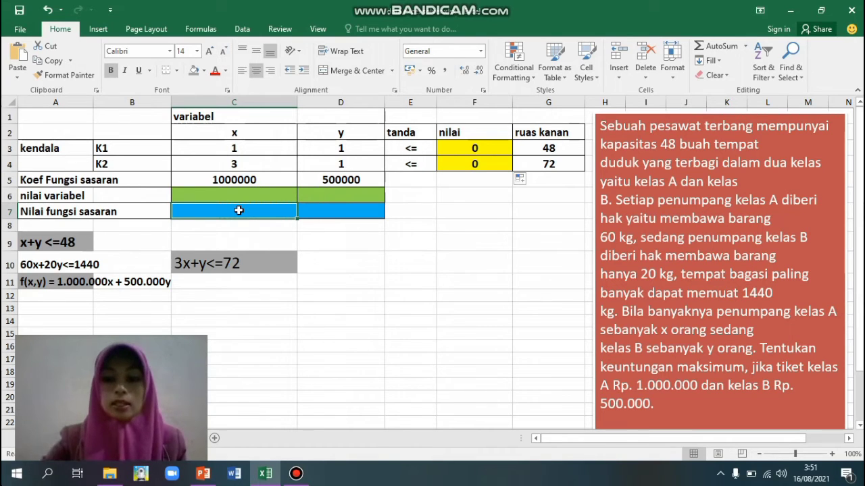
text(=)
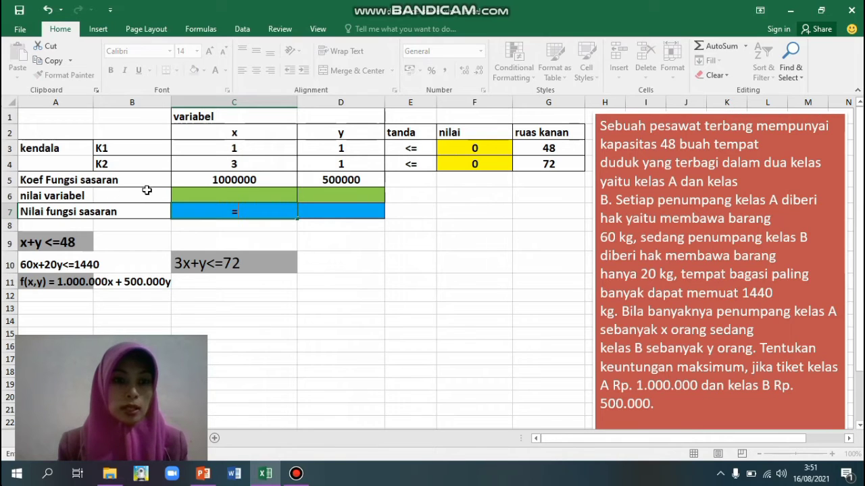
click(247, 179)
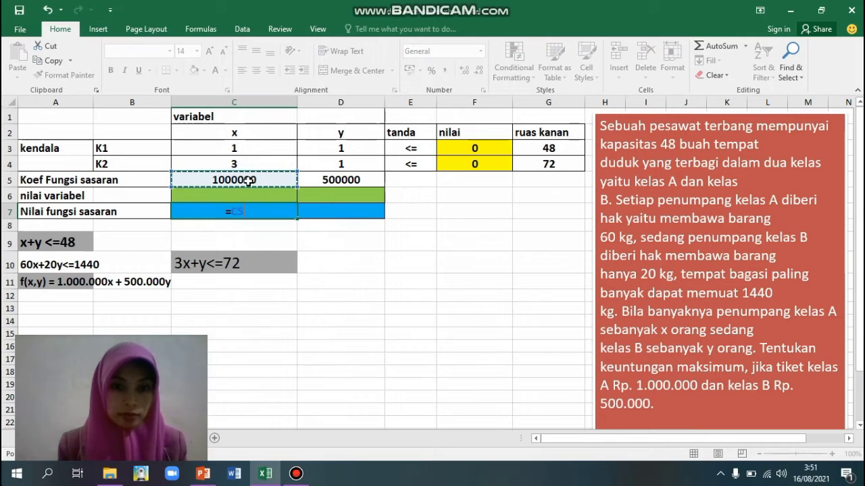
text(*)
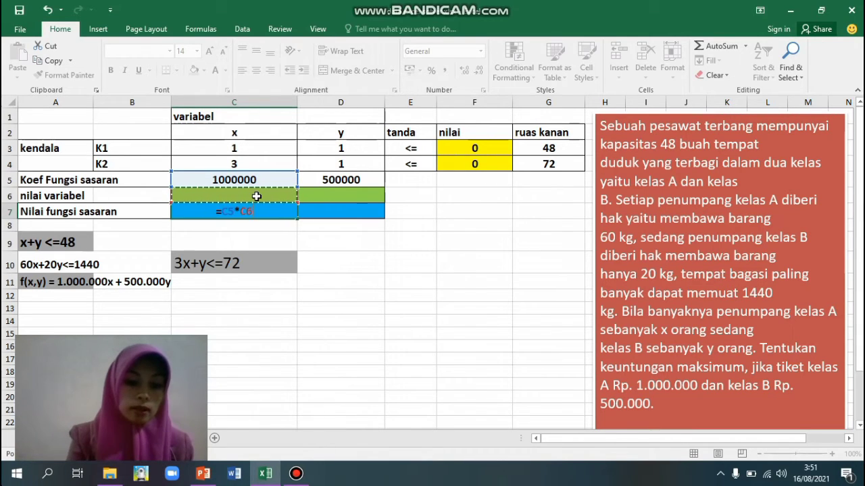
key(F4)
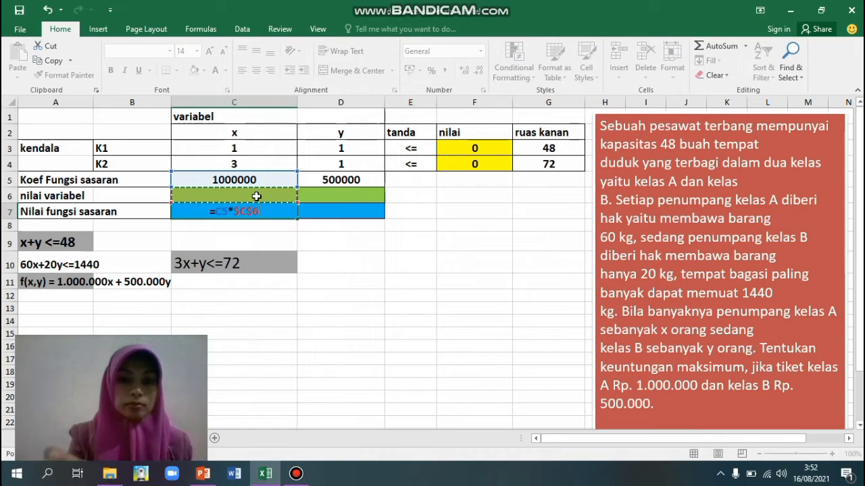
text(+)
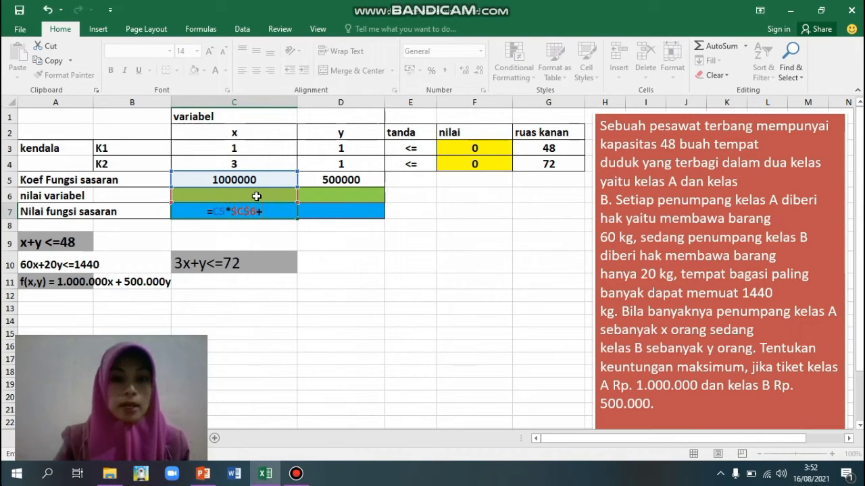
click(351, 181)
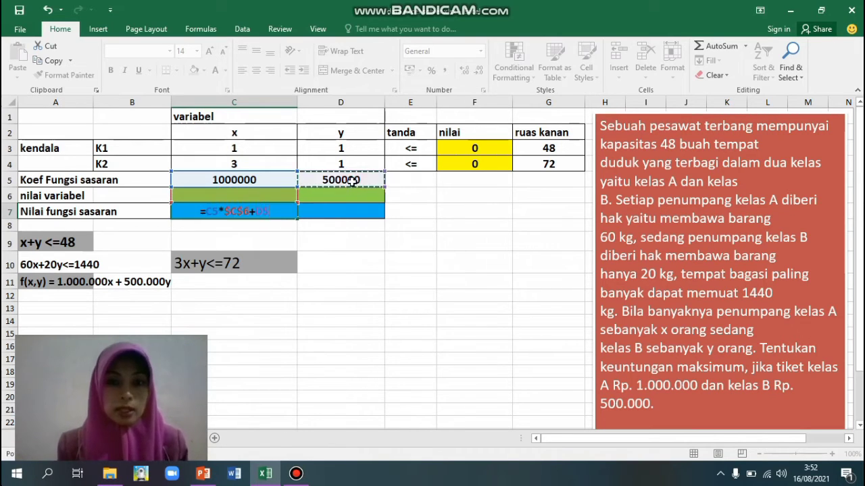
text(*)
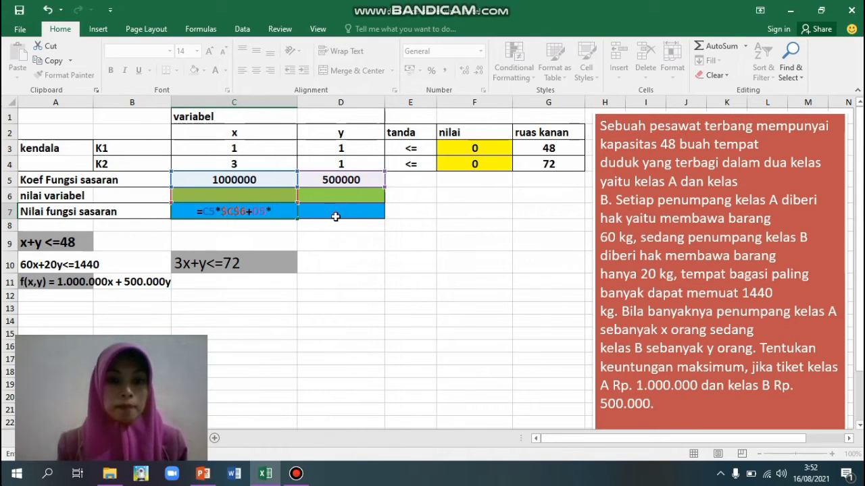
click(323, 197)
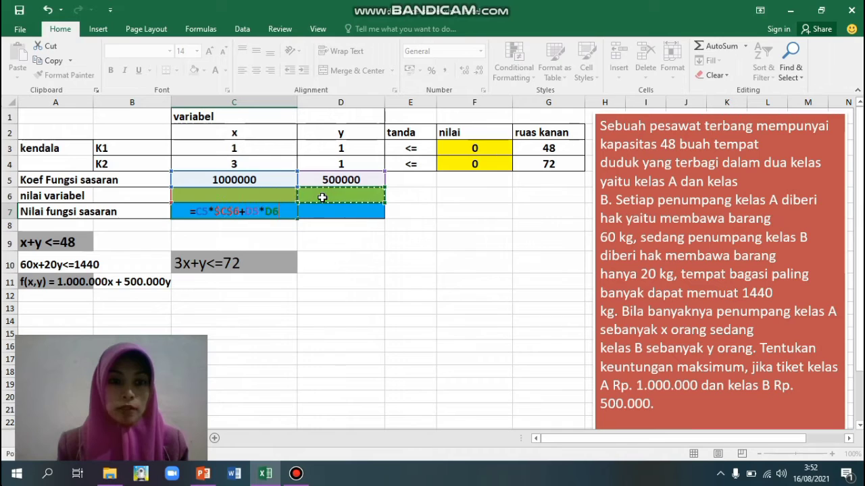
key(F4)
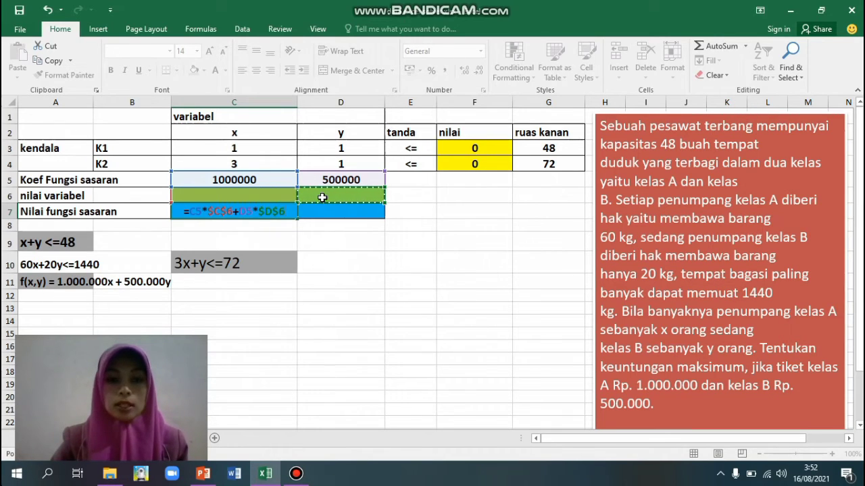
key(Return)
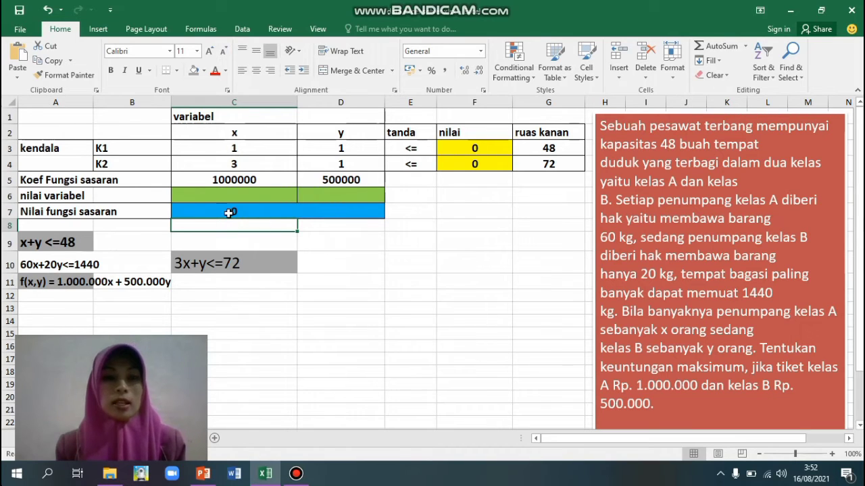
In Solver, set the objective to cell $C$7 and the changing variable cells to $C$6:$D$6.
click(243, 31)
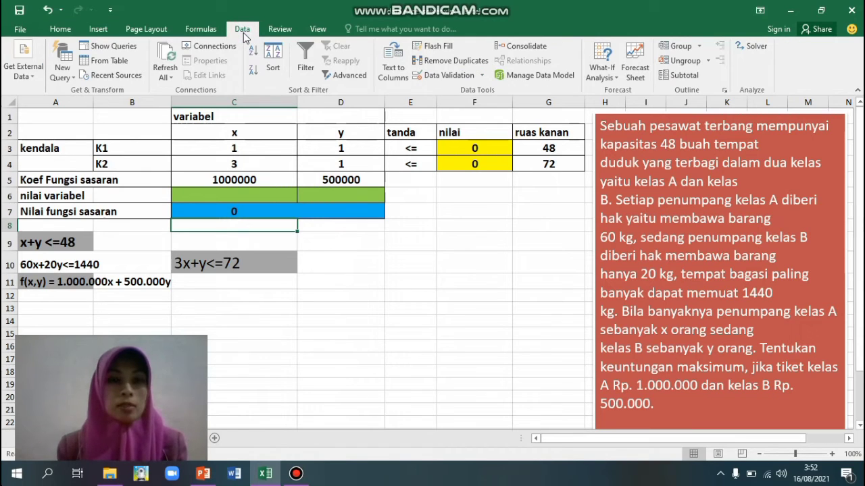
click(754, 51)
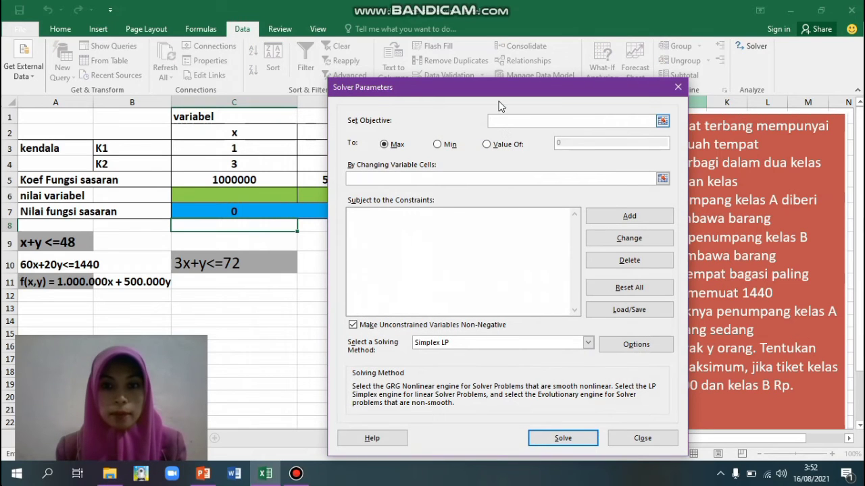
drag(499, 92, 581, 195)
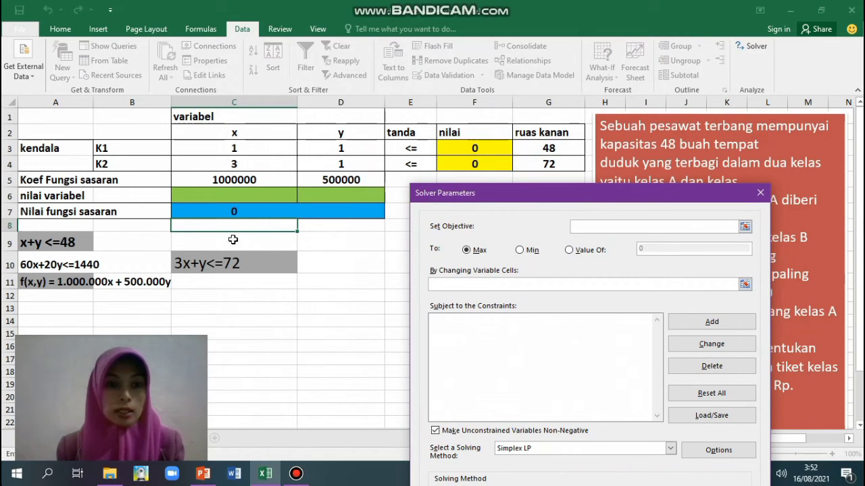
click(237, 212)
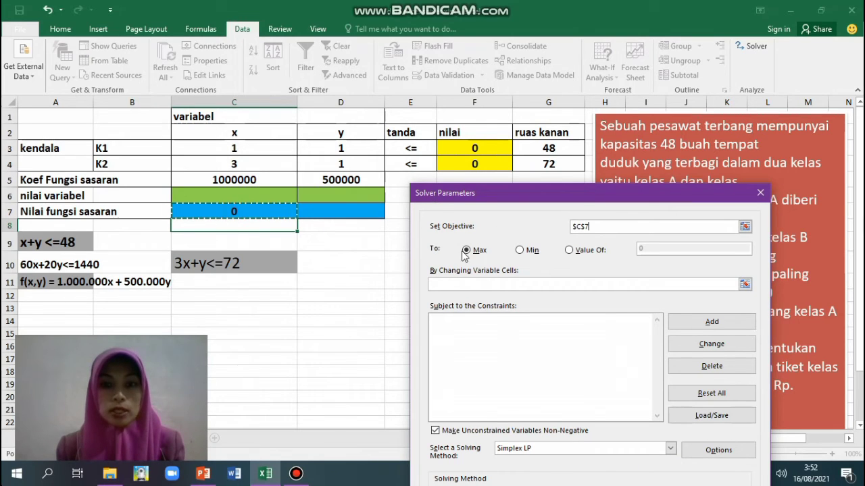
click(454, 286)
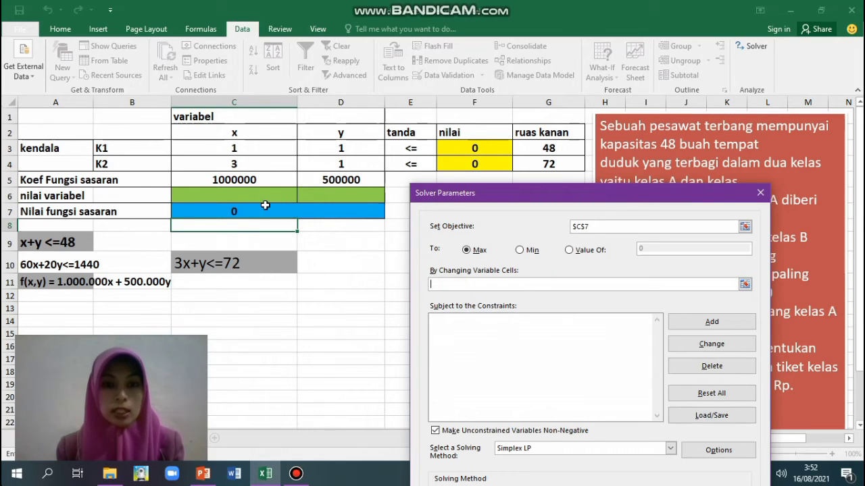
drag(234, 196, 306, 196)
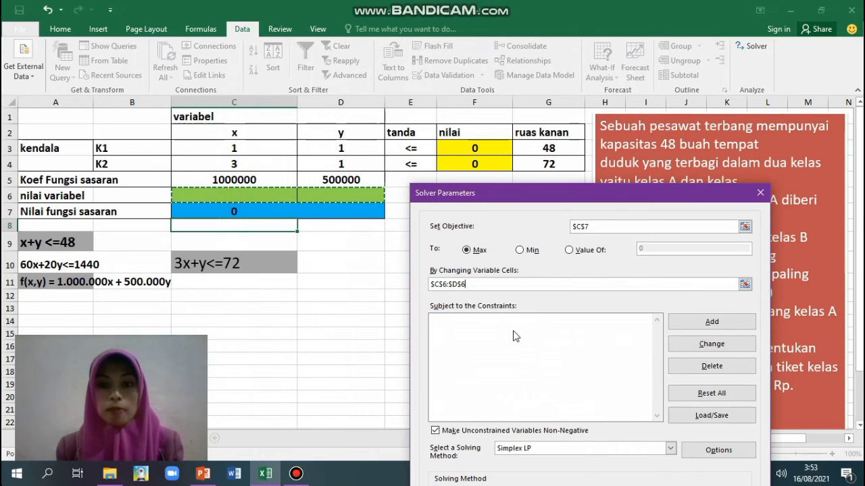
Add the Solver constraint $G$3 <= $G$3 and continue to another constraint.
click(470, 330)
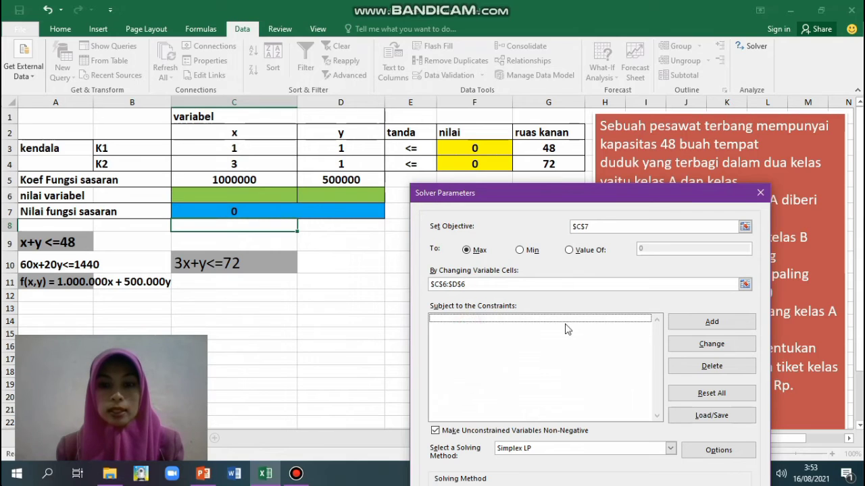
click(701, 327)
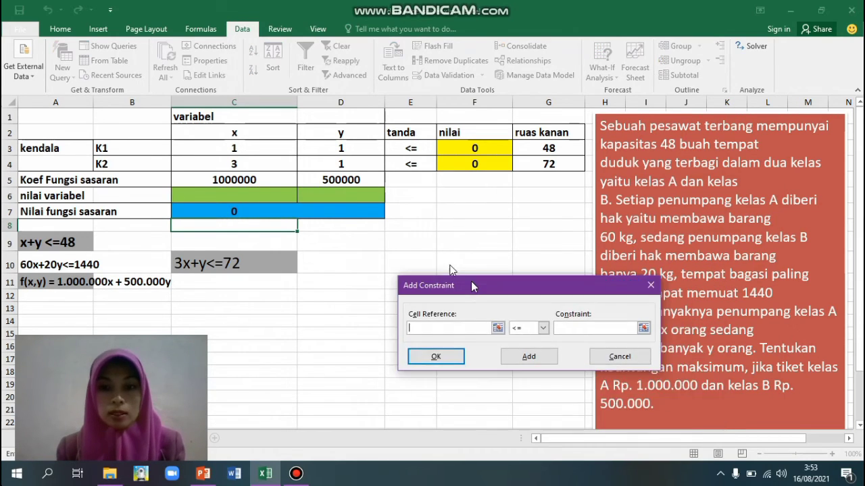
click(466, 151)
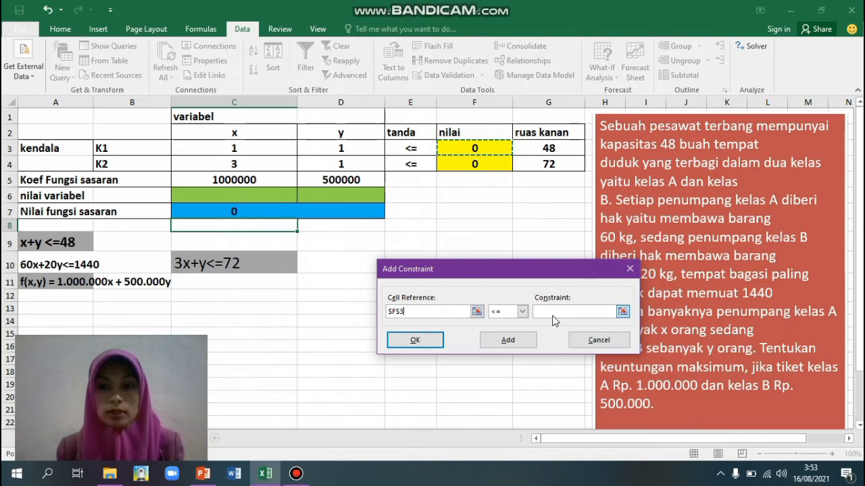
click(556, 151)
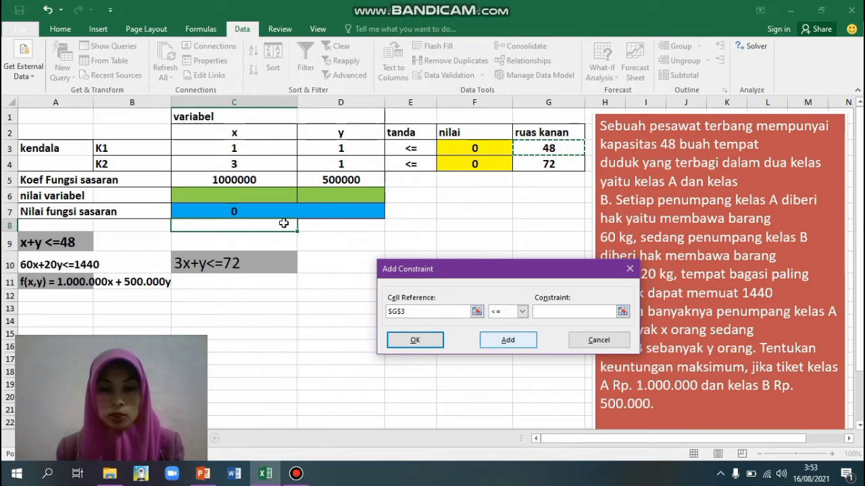
click(525, 342)
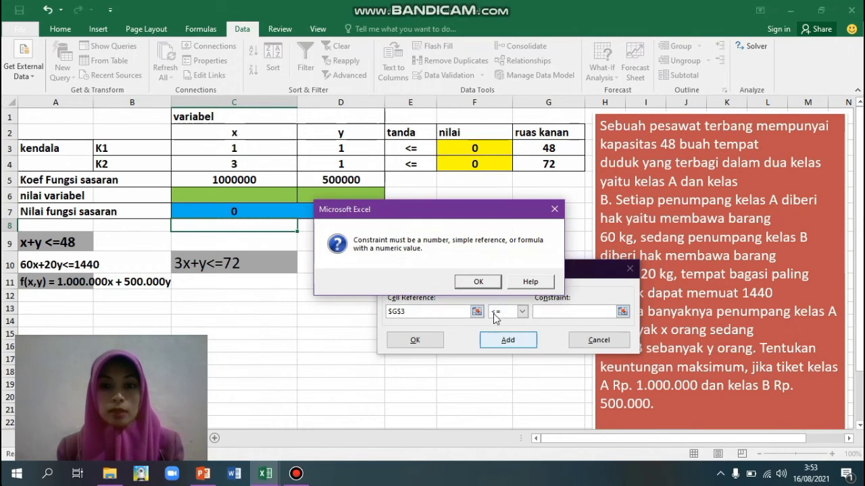
click(478, 282)
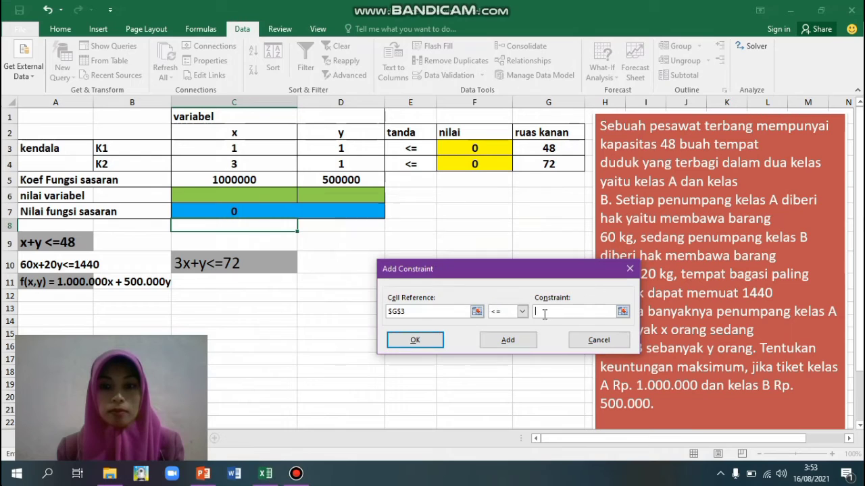
click(539, 152)
click(530, 342)
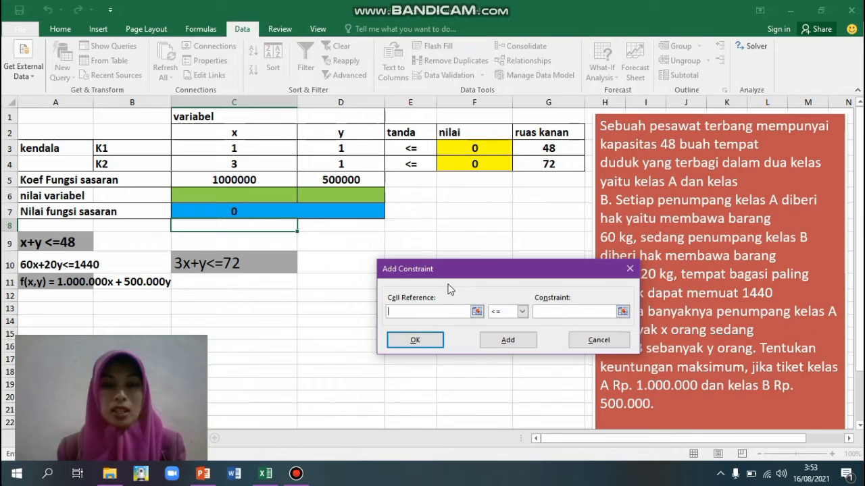
Add the Solver constraint $F$4 <= $G$4 and return to the Solver parameters.
click(454, 166)
click(563, 313)
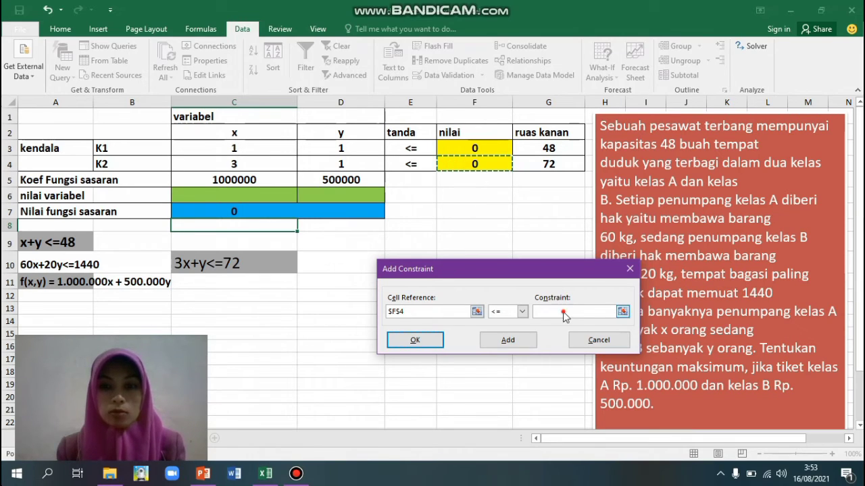
click(533, 167)
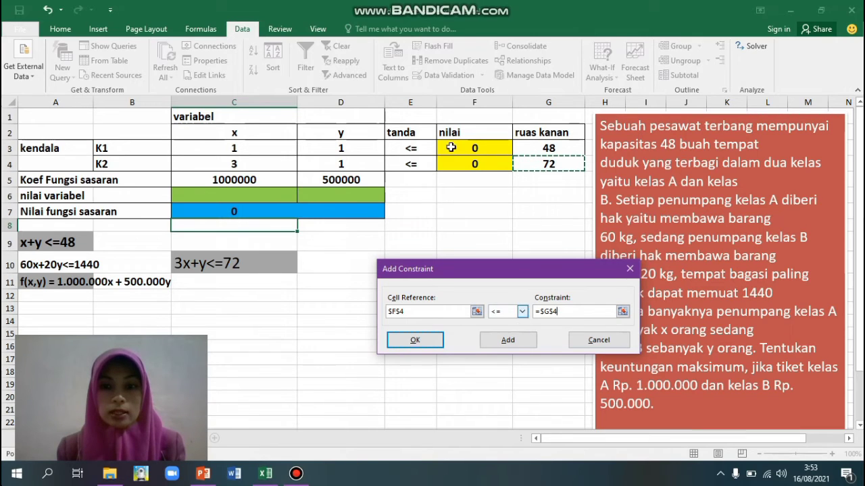
click(418, 343)
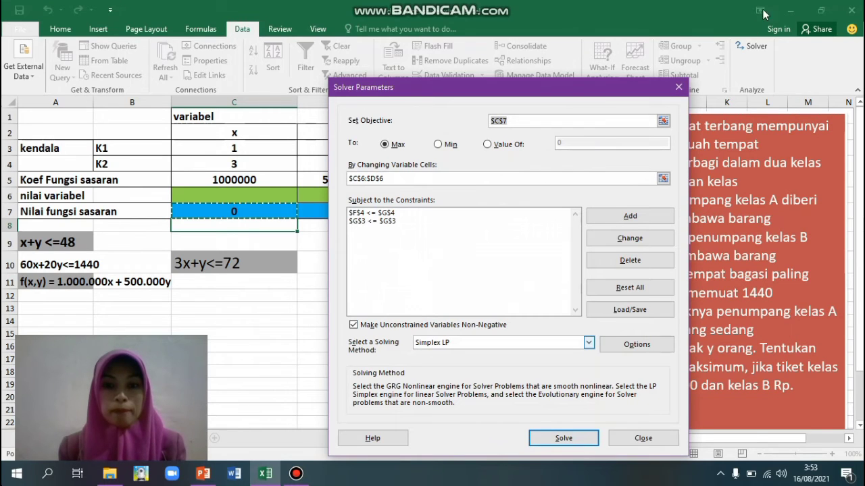
Choose Simplex LP as the solving method, solve the airplane ticket model and keep the Solver solution.
scroll(485, 237, down, 1)
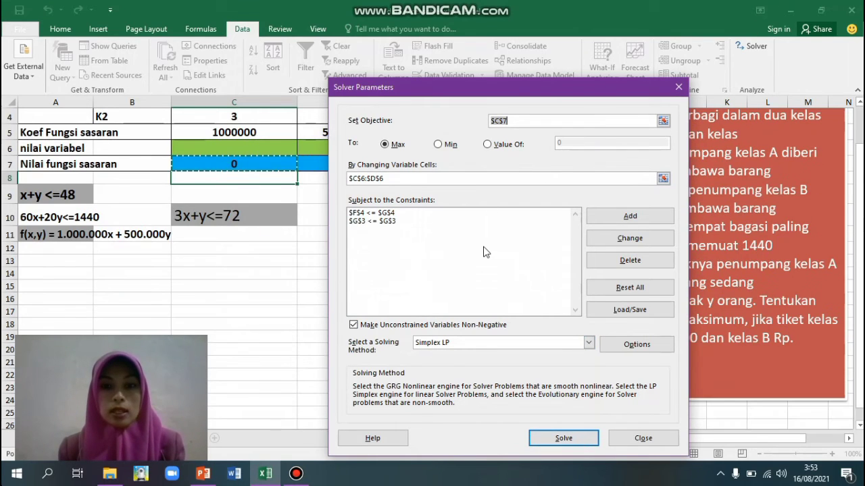
scroll(490, 256, up, 1)
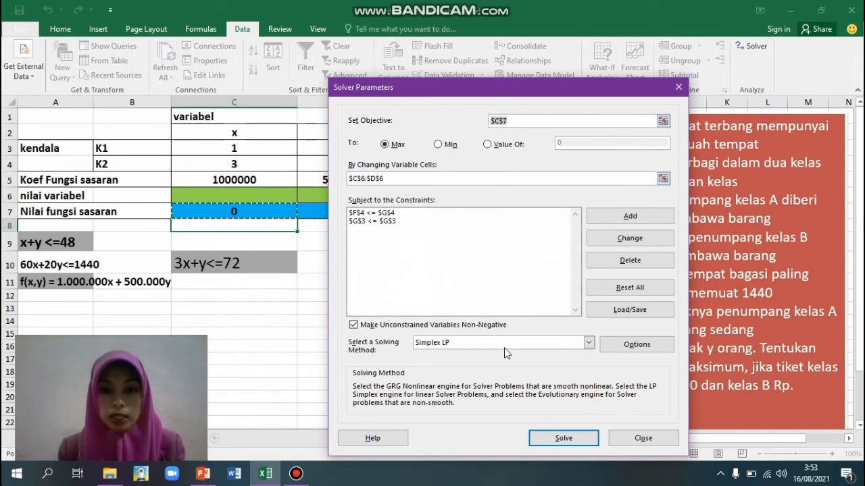
click(588, 344)
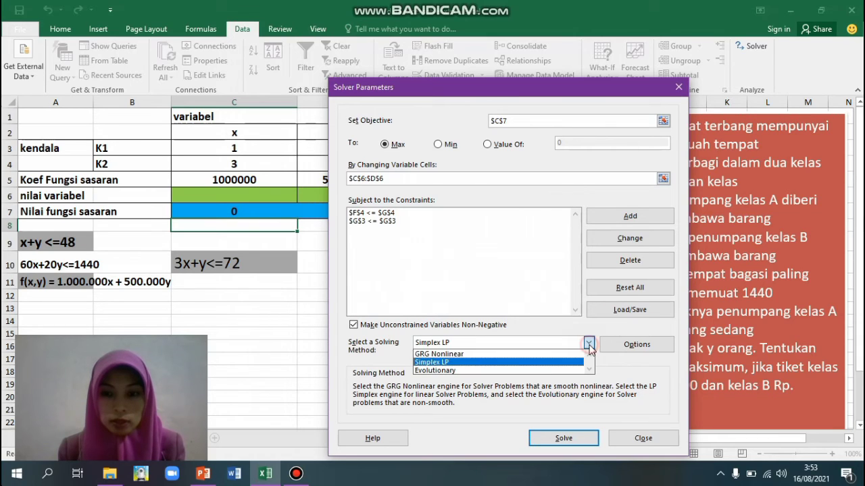
click(532, 362)
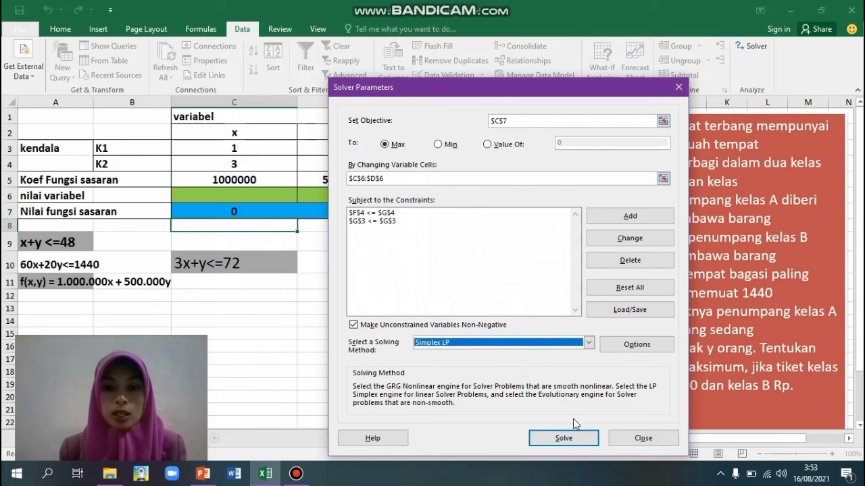
click(572, 439)
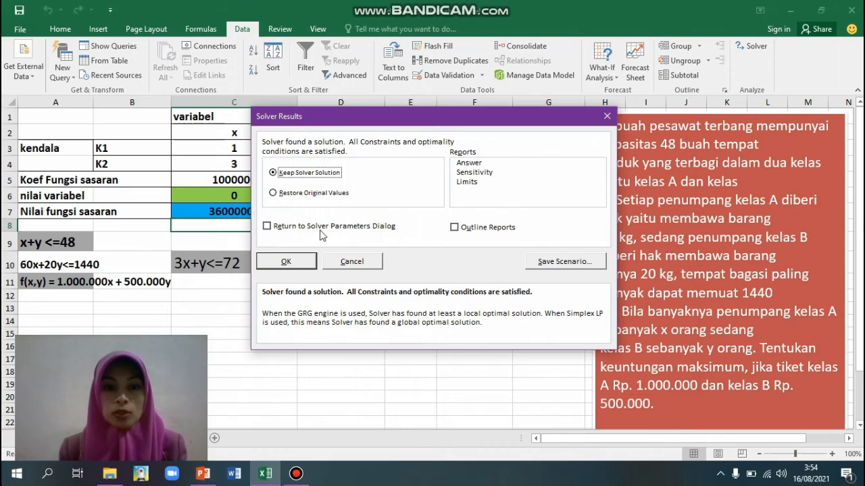
click(300, 264)
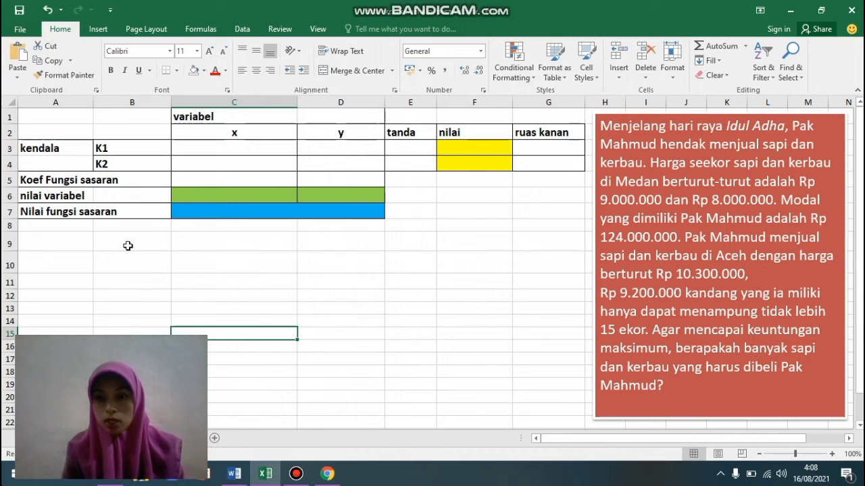
Enter the pen capacity constraint x+y<=15 in cell A9 for the cow and buffalo problem.
click(60, 238)
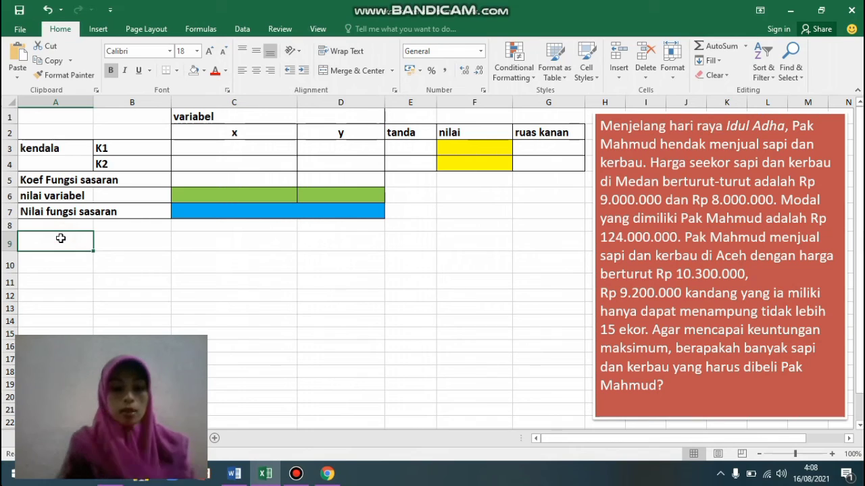
text(x+y)
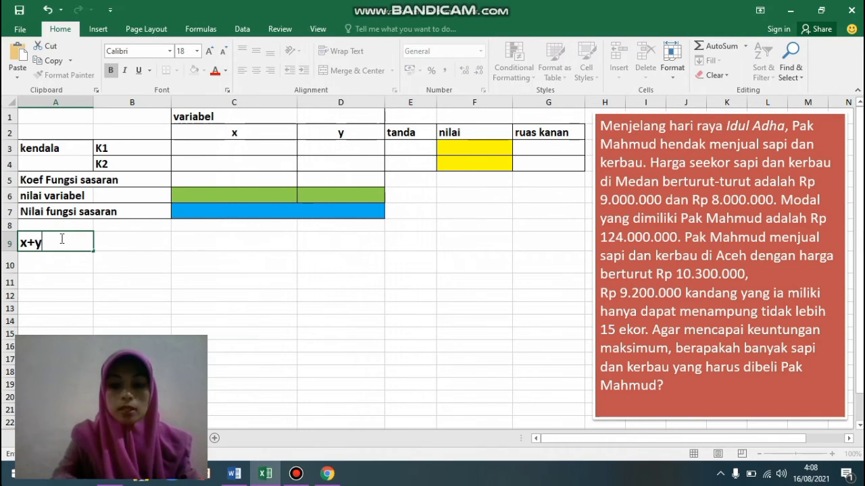
text(<=15)
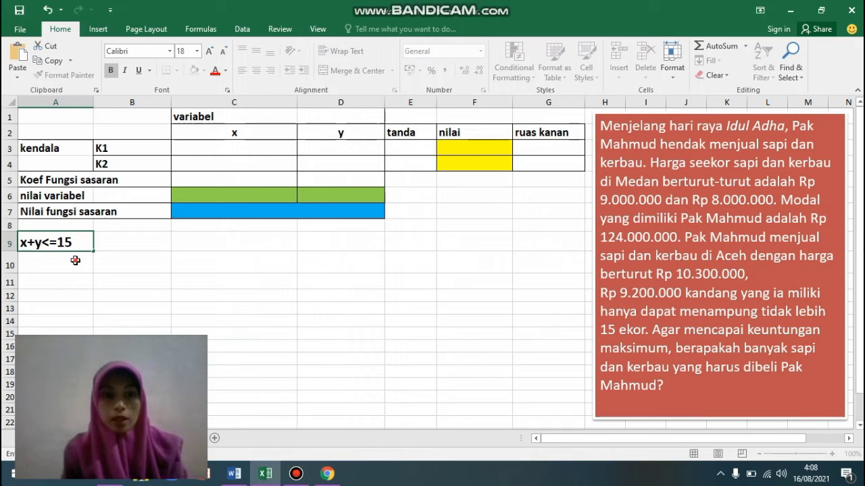
key(Return)
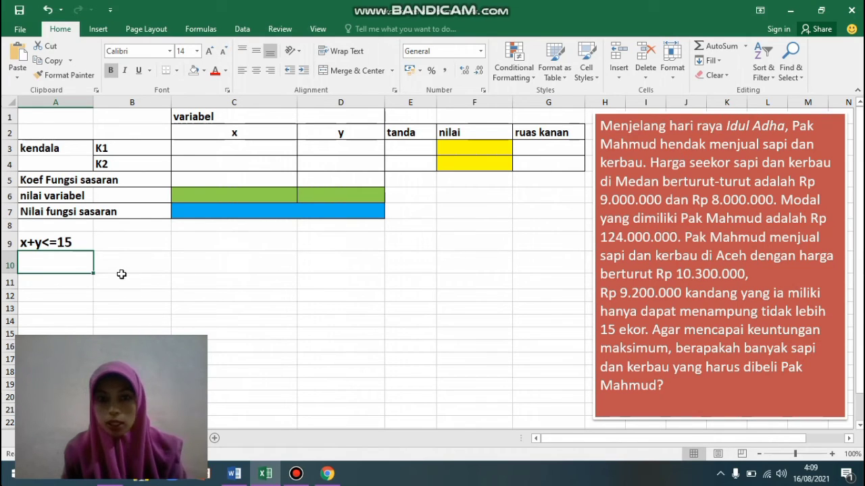
Enter the purchase price coefficients as 9000000+8000000 in cell A10.
text(9000)
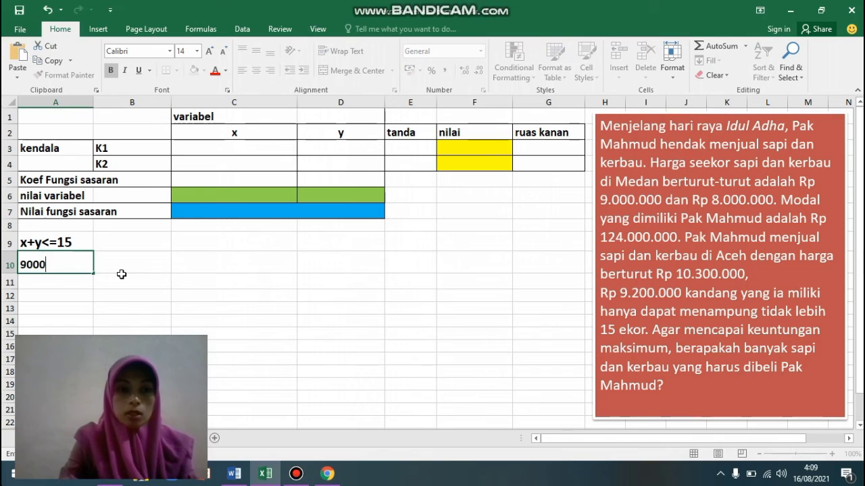
text(000)
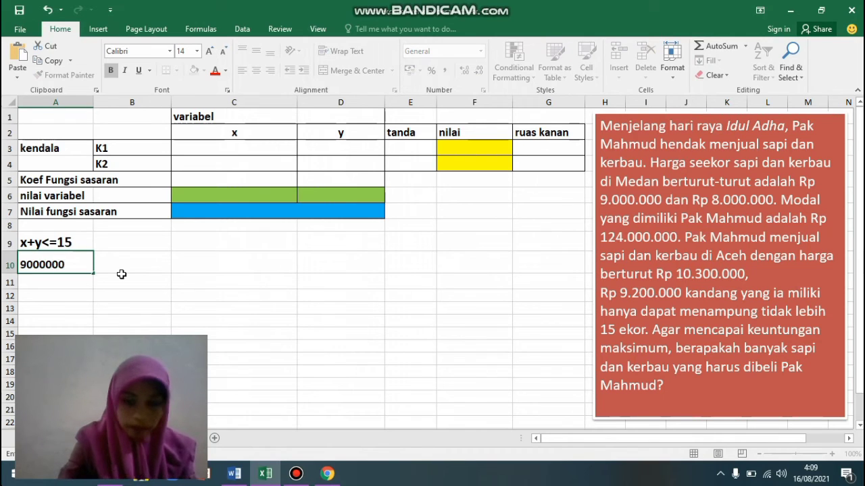
text(+8)
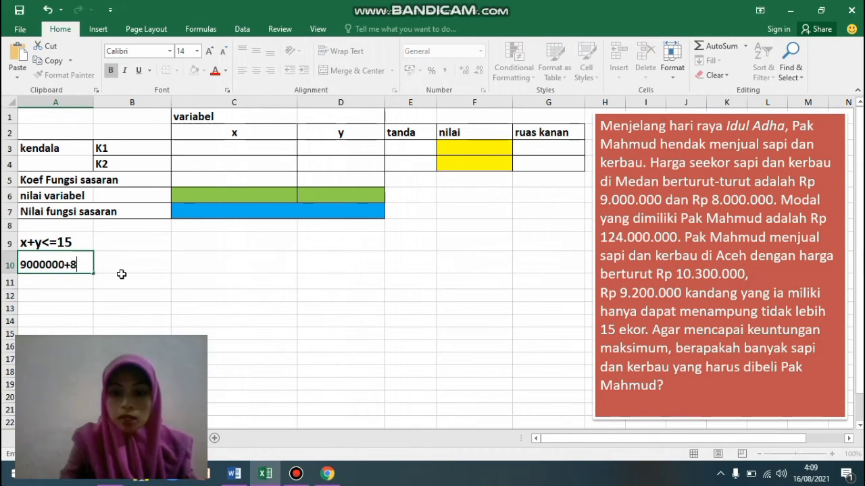
text(000000)
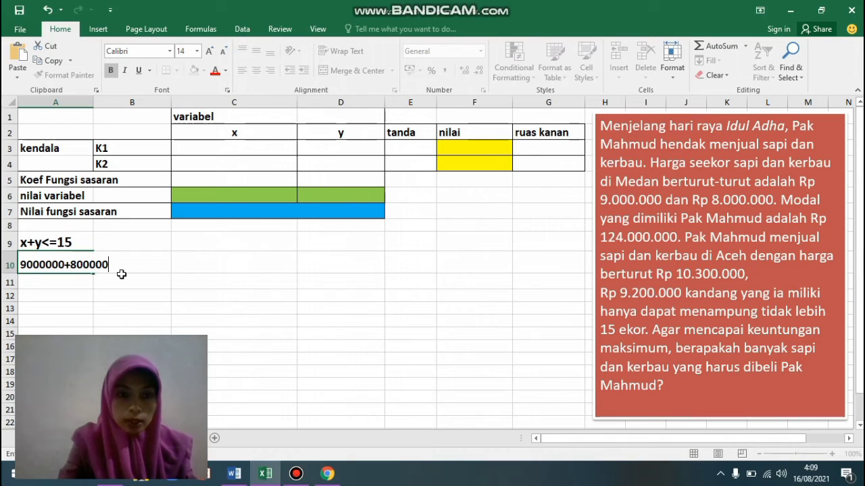
key(Return)
text(,=124)
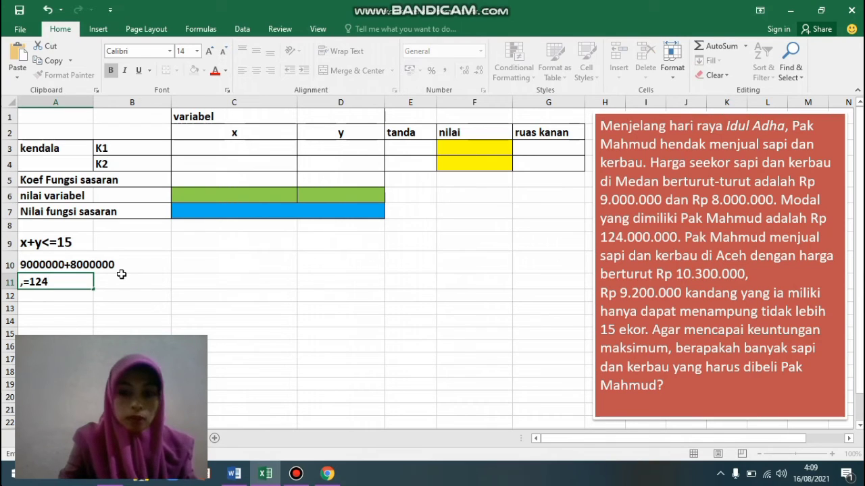
key(BackSpace)
key(BackSpace)
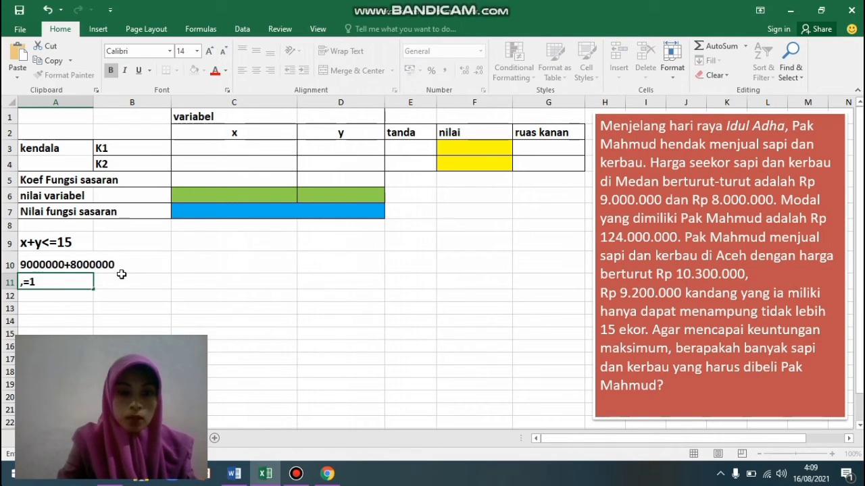
Complete the capital constraint in cell A10 as 9000000x+8000000y<=124000000 and move to cell A11.
click(61, 266)
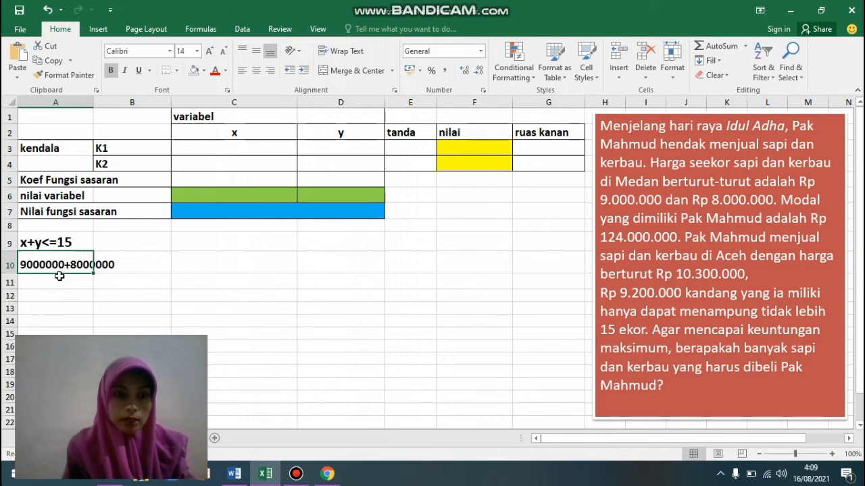
double_click(63, 266)
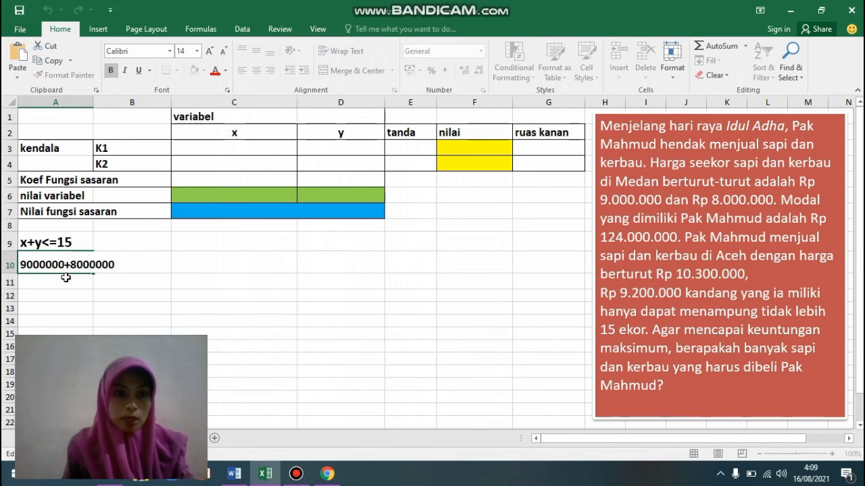
text(x)
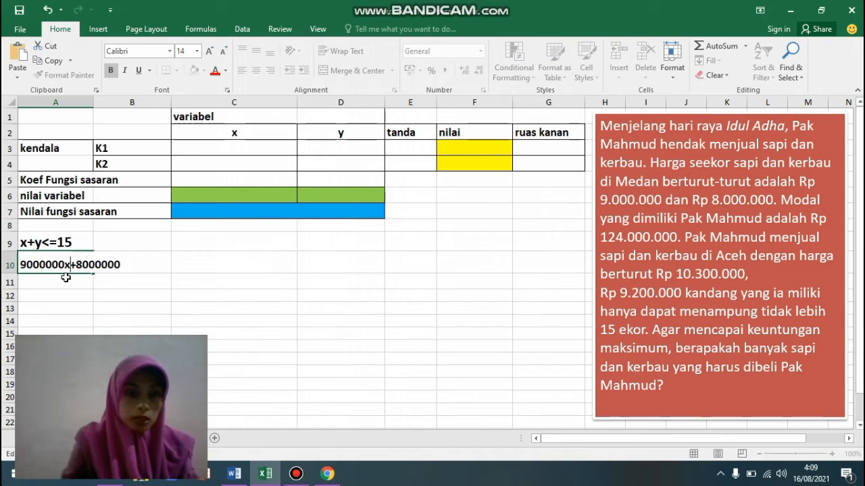
click(119, 265)
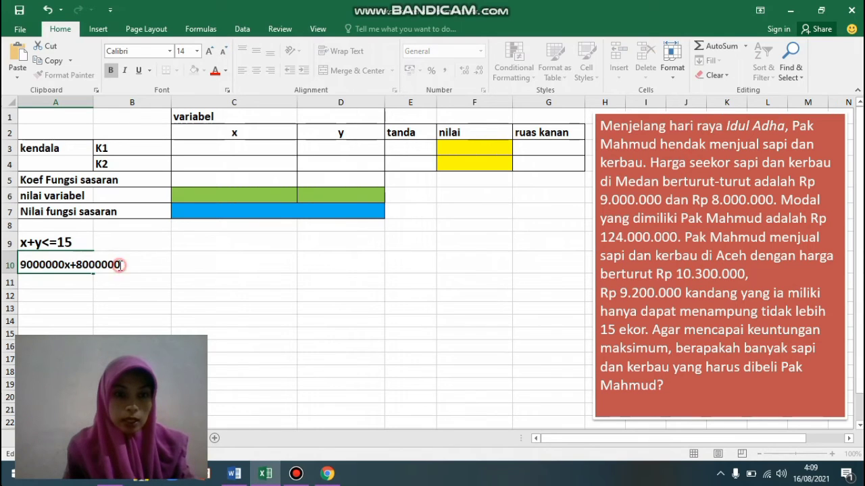
text(y<=)
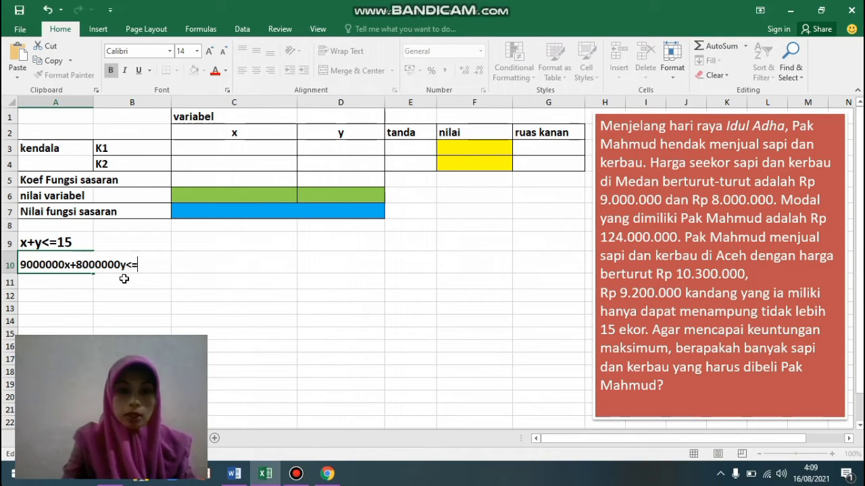
text(124)
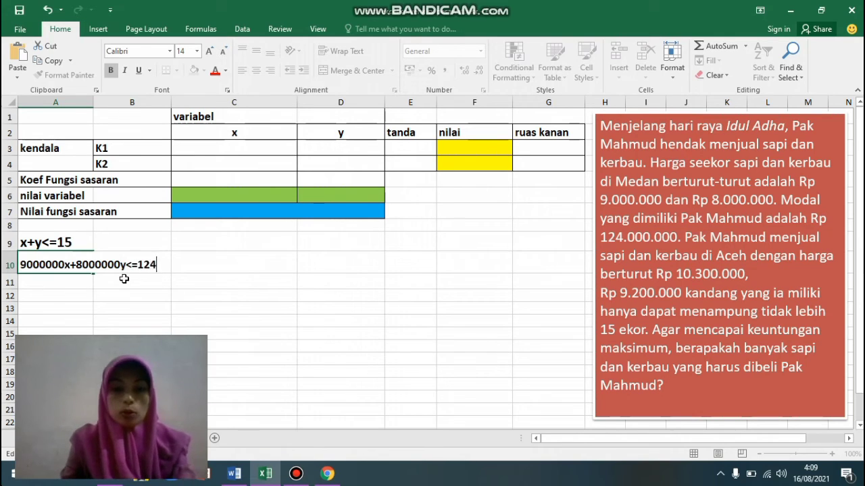
text(000000)
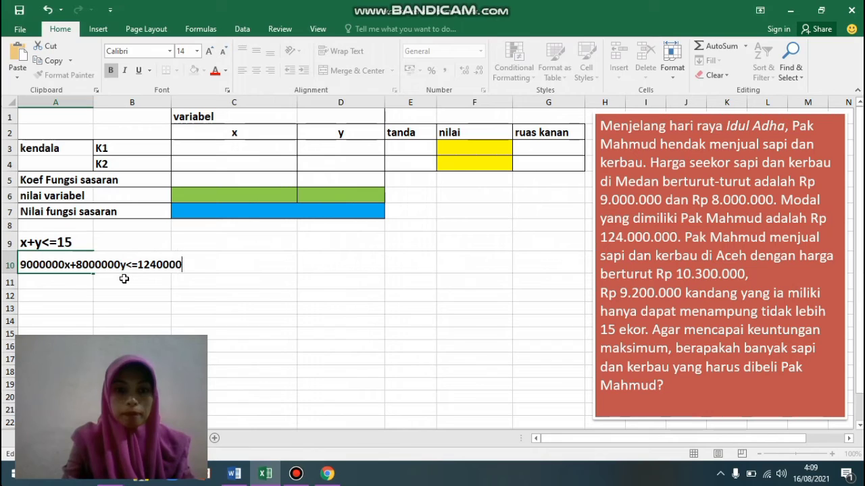
click(87, 285)
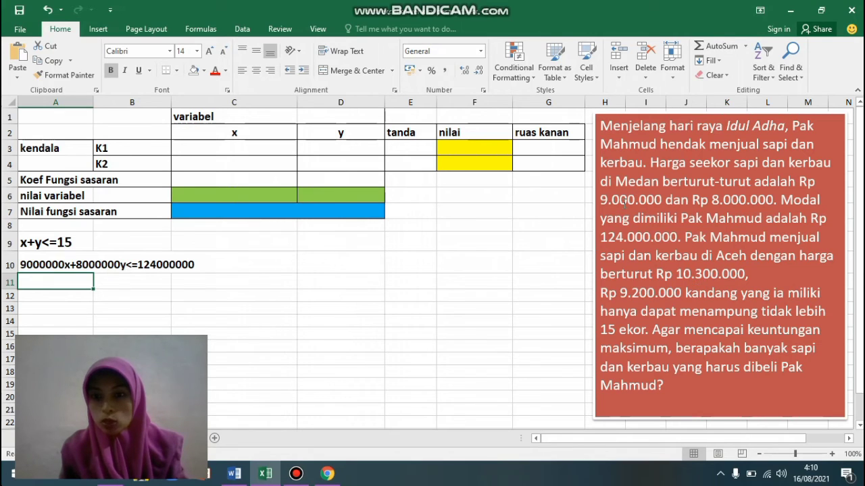
click(45, 282)
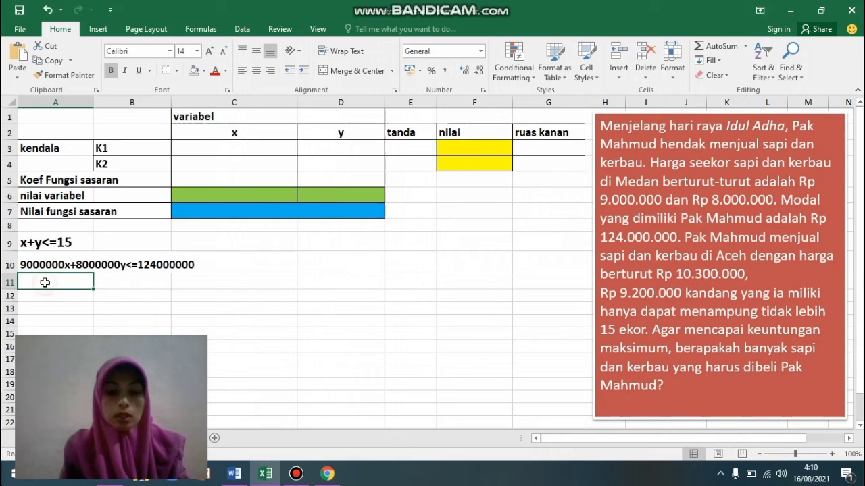
Enter the profit objective function f(x,y)= 1300000x+1200000y in cell A11.
text(()
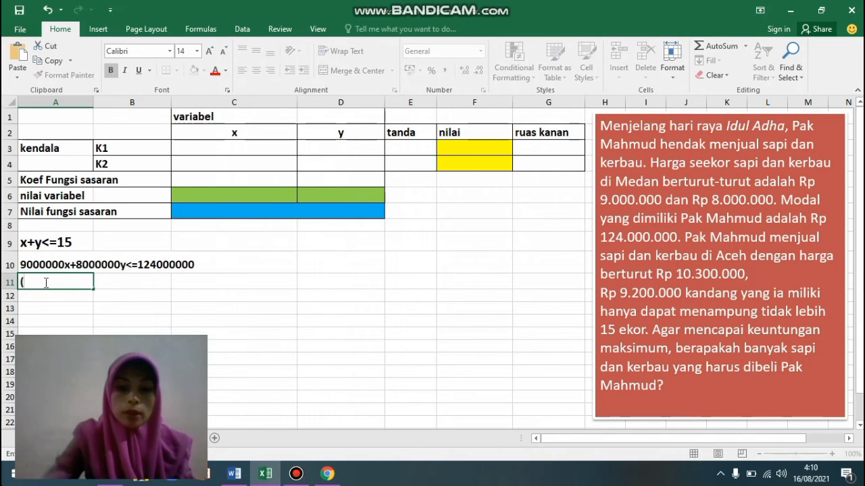
key(BackSpace)
text(f(x,y))
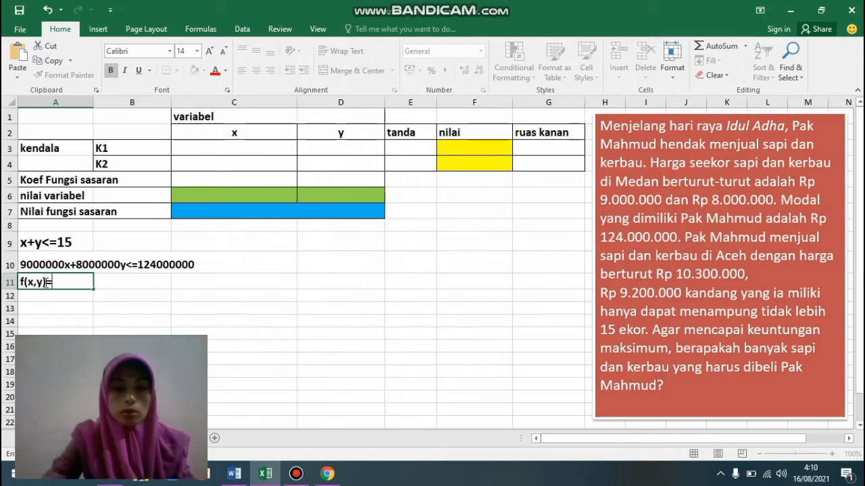
text(= 1300000)
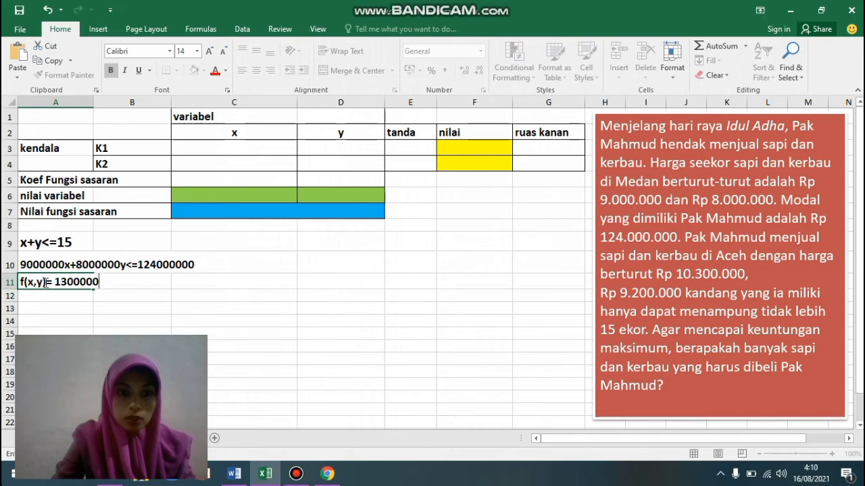
key(BackSpace)
key(BackSpace)
key(BackSpace)
key(BackSpace)
key(BackSpace)
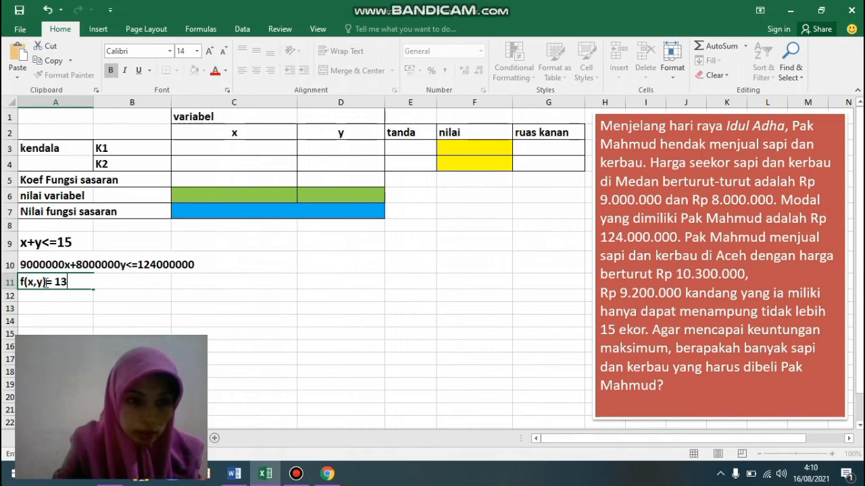
text(00000x)
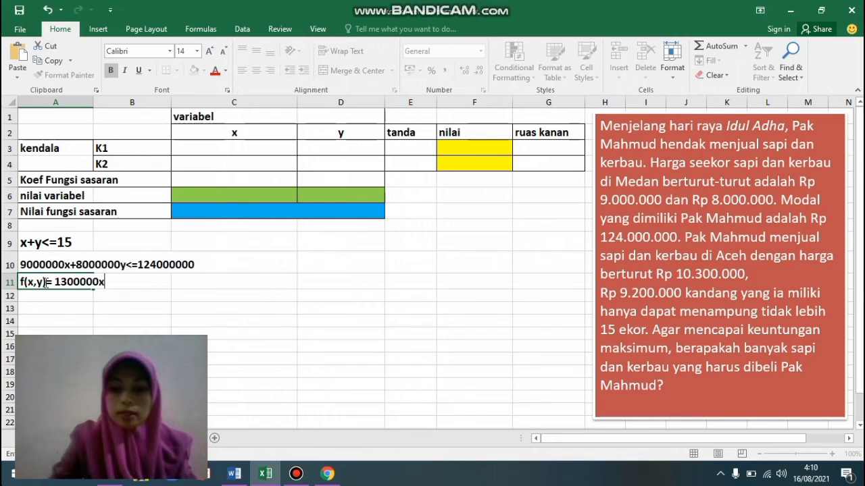
text(+)
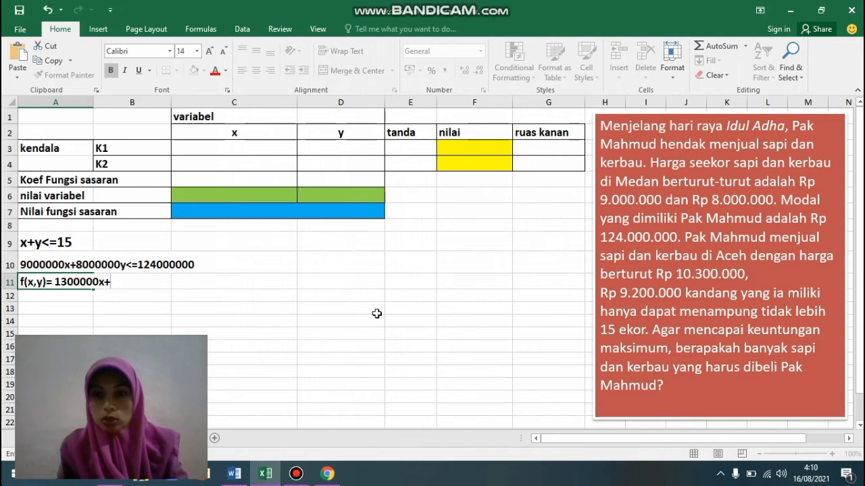
text(12)
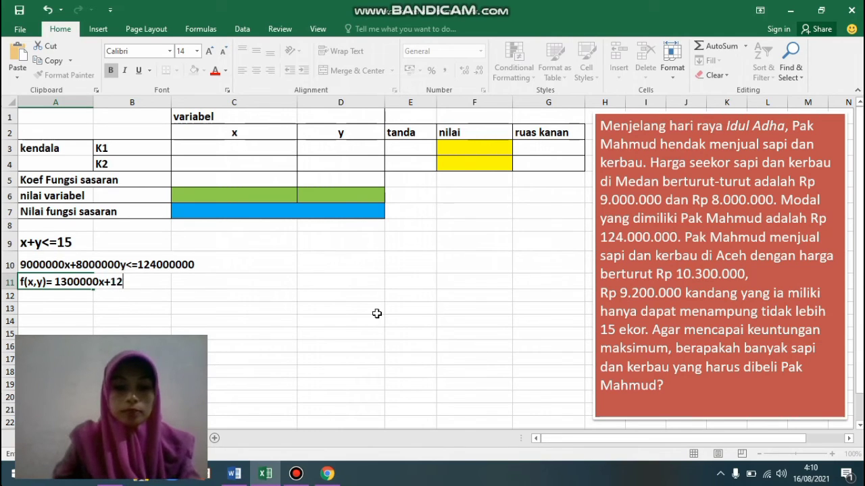
text(00)
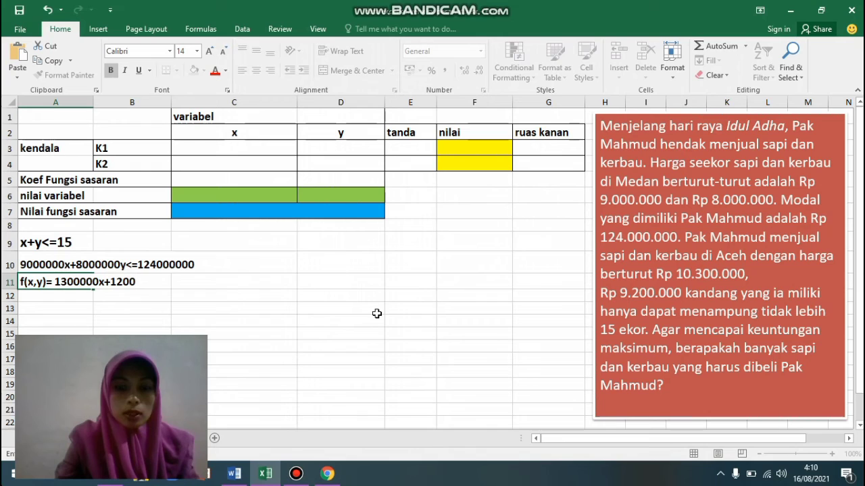
text(000y)
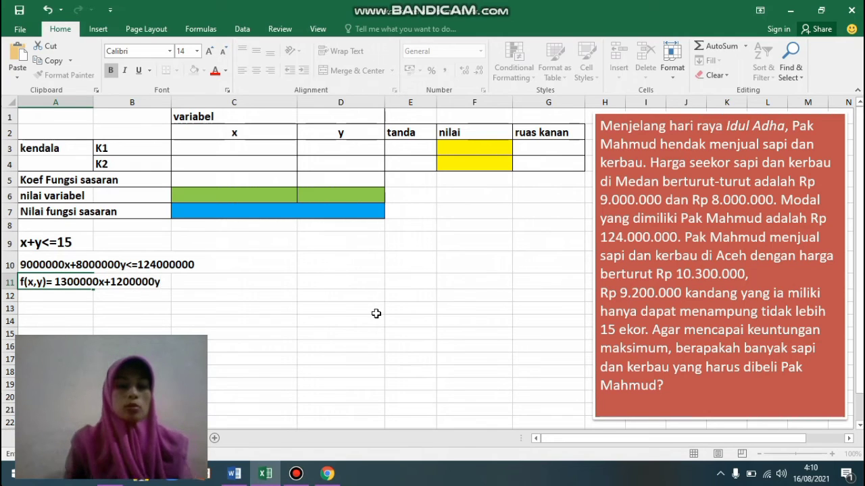
click(376, 332)
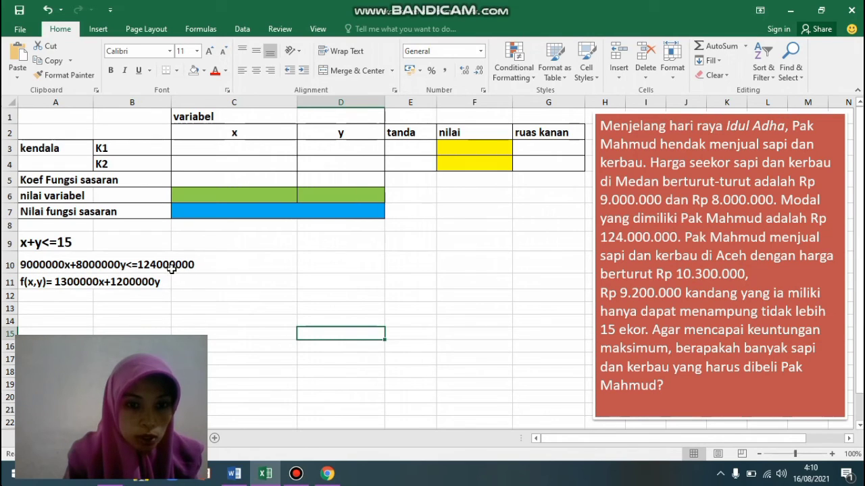
Enter the simplified capital constraint 9x+8y<=124 in cell D10, beside the full version.
click(227, 263)
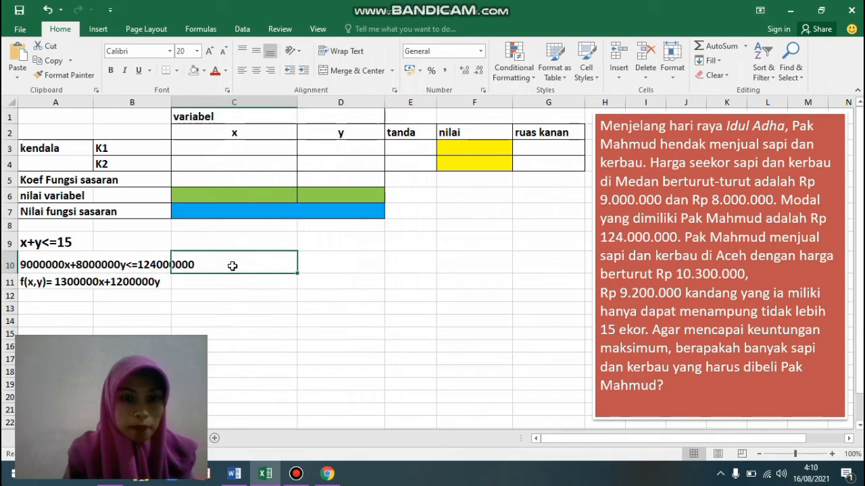
click(305, 264)
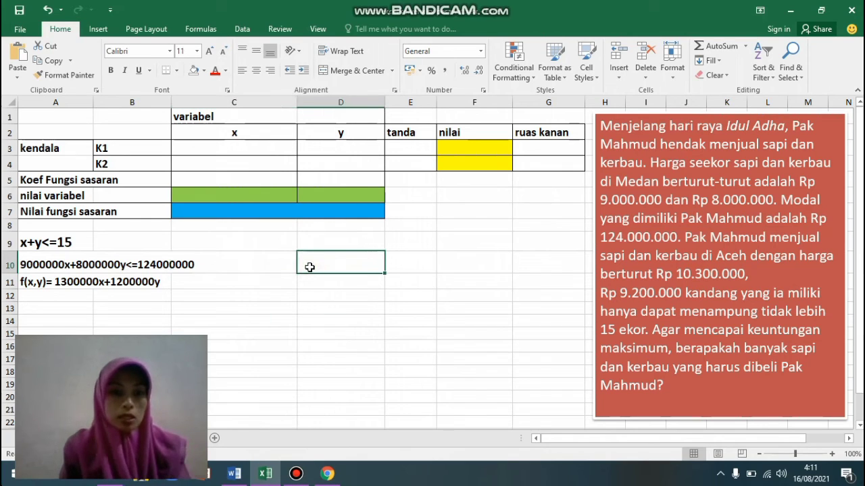
text(9)
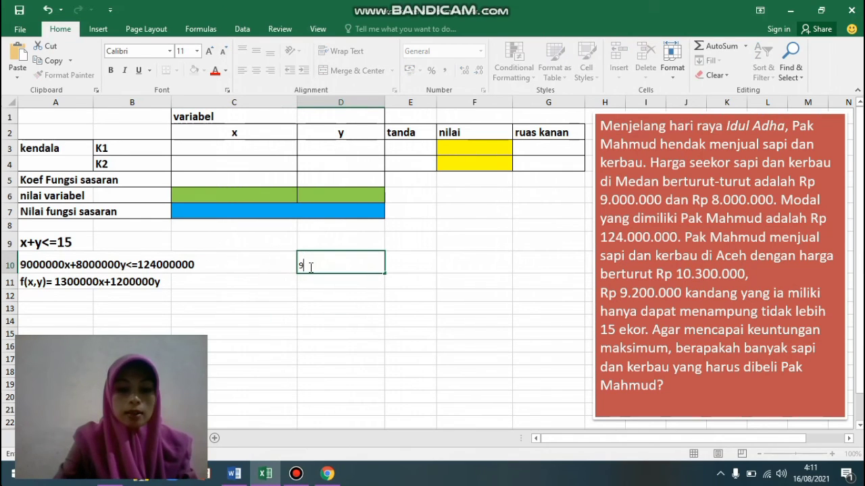
text(x+8y)
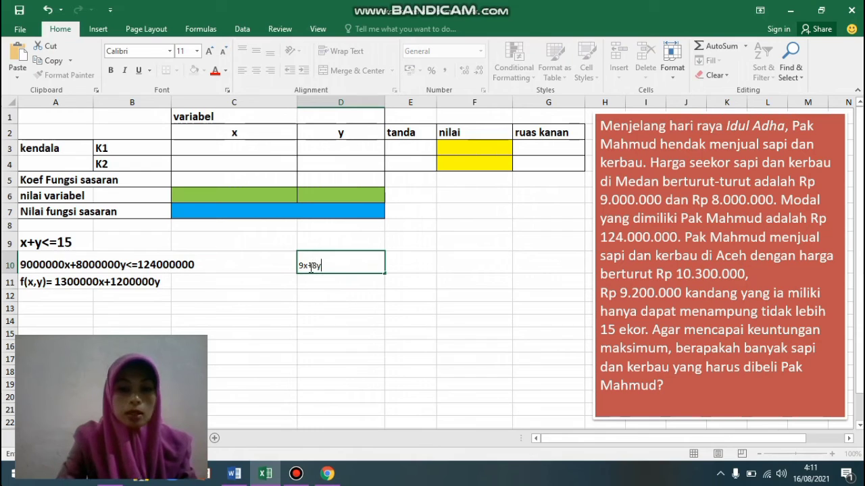
text(<=124)
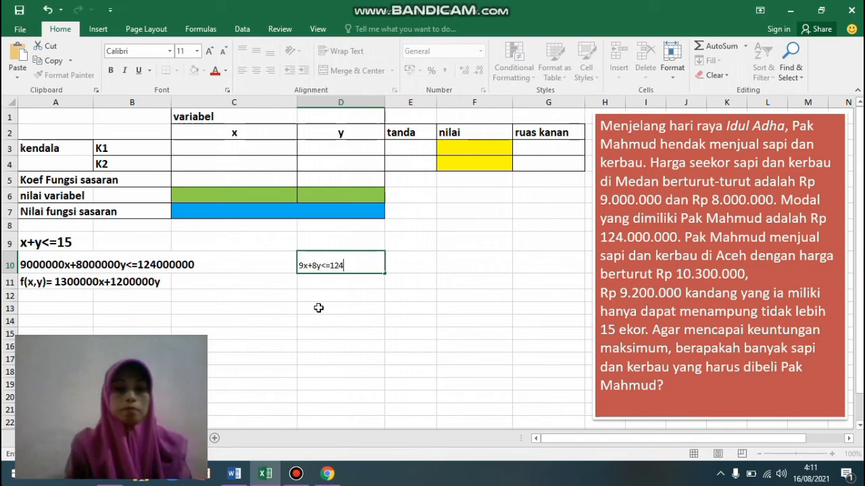
key(Return)
Format the simplified constraint in cell D10 with font size 16 and bold.
click(317, 269)
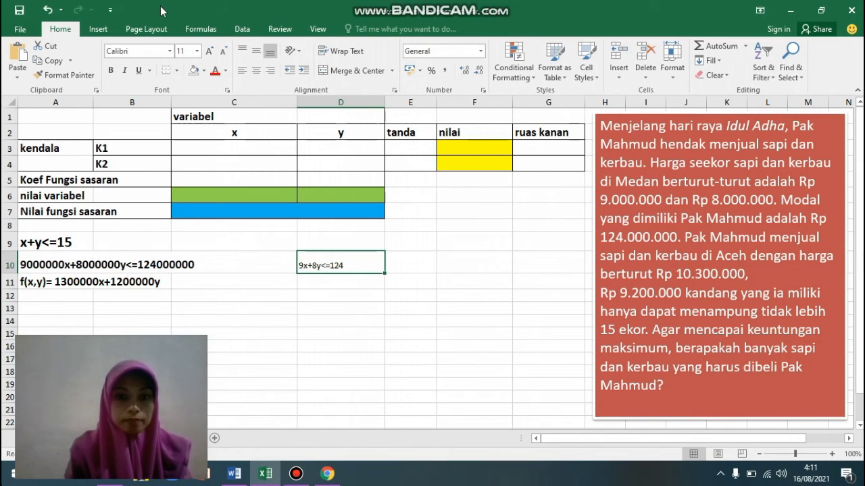
click(197, 51)
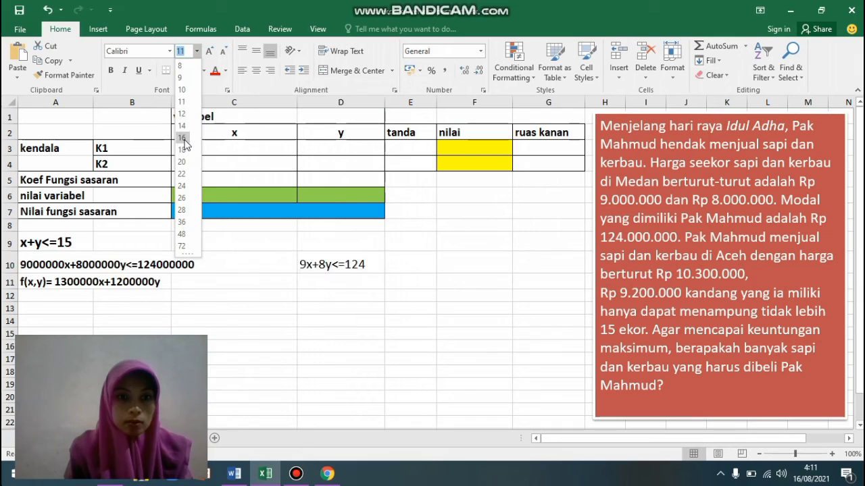
click(181, 138)
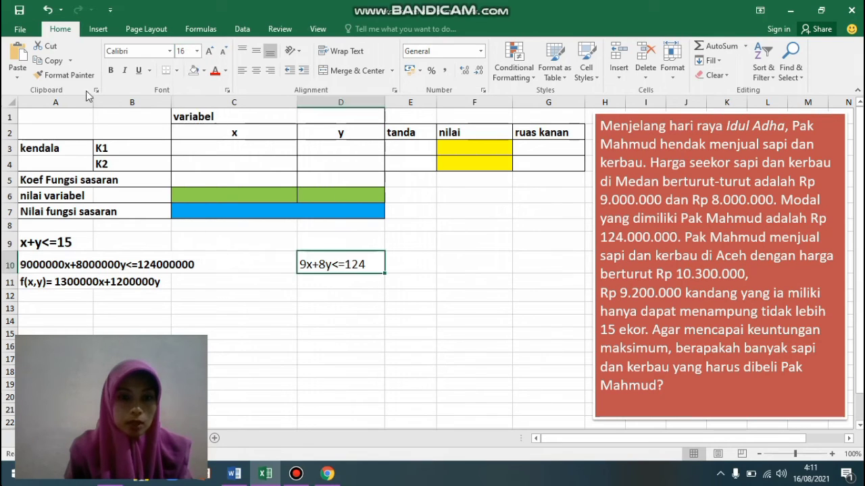
click(112, 76)
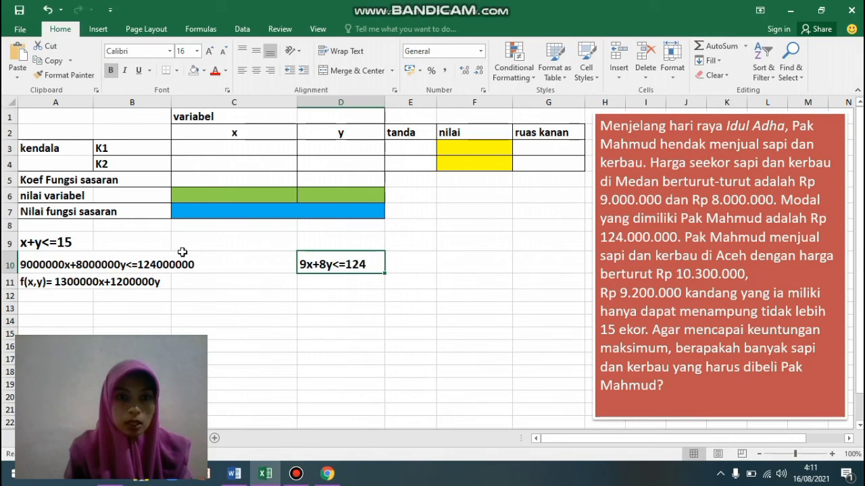
Highlight the pen constraint in A9, the simplified constraint in D10 and the objective function across A11:B11 with a gray fill.
click(56, 244)
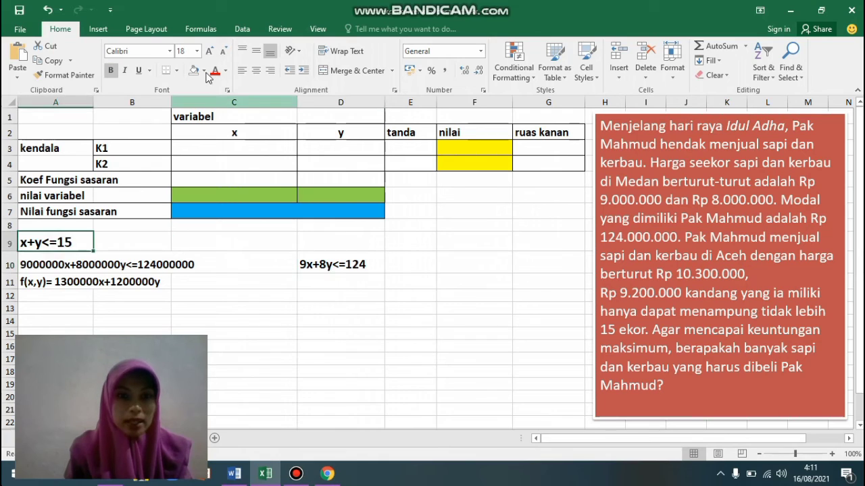
click(204, 71)
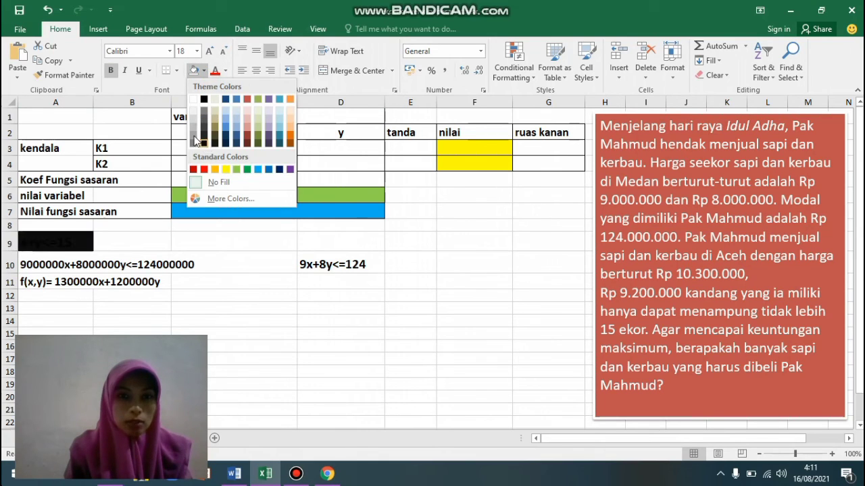
click(197, 143)
click(339, 263)
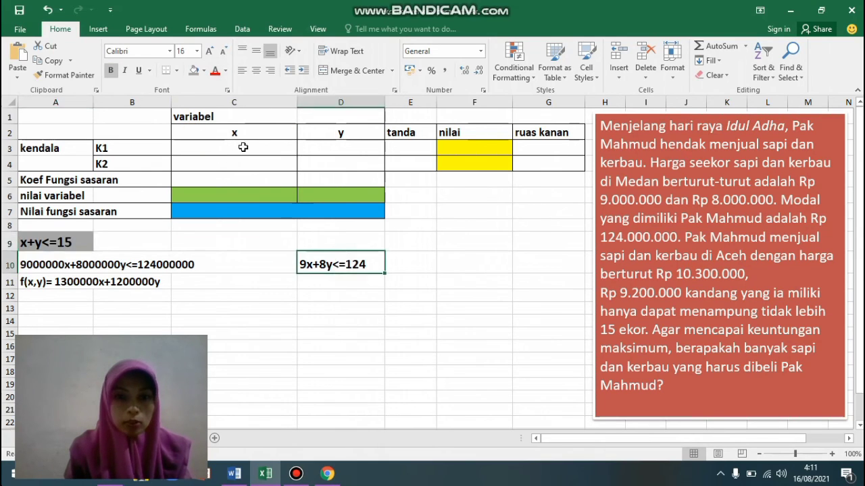
click(195, 74)
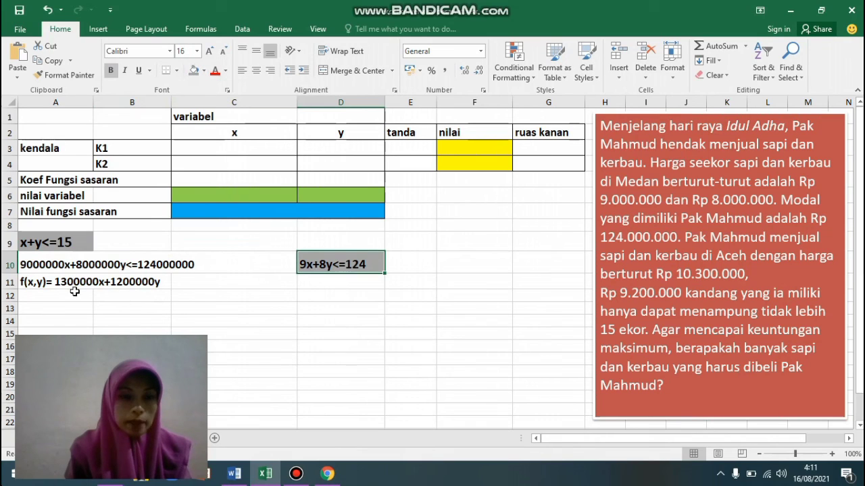
click(45, 284)
click(194, 71)
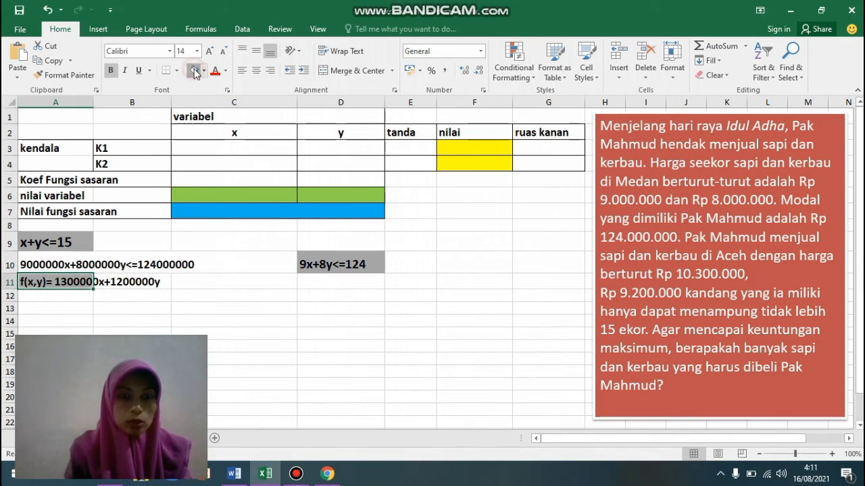
click(114, 287)
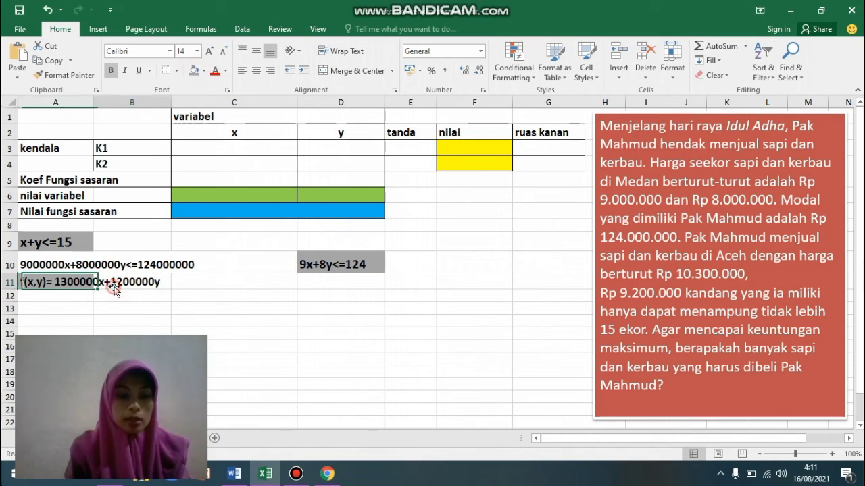
click(195, 73)
click(250, 319)
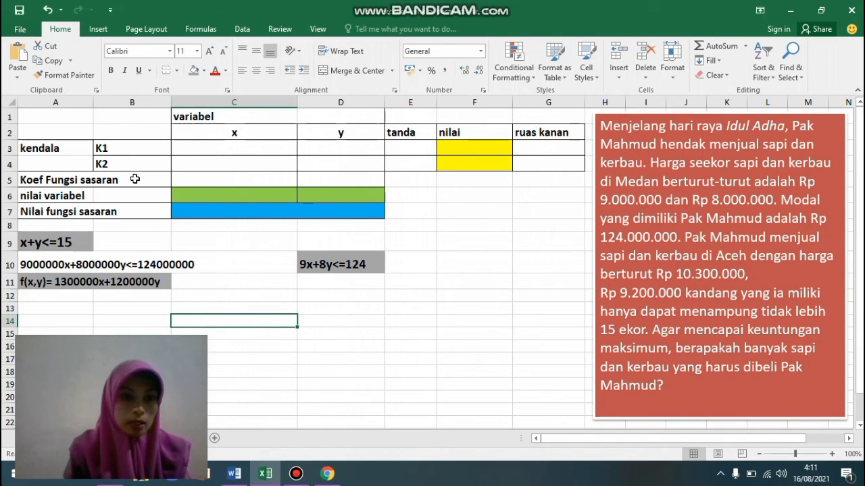
Fill in constraint row K1 with coefficients 1 for x and 1 for y, sign <= and right-hand side 15.
click(211, 154)
text(1)
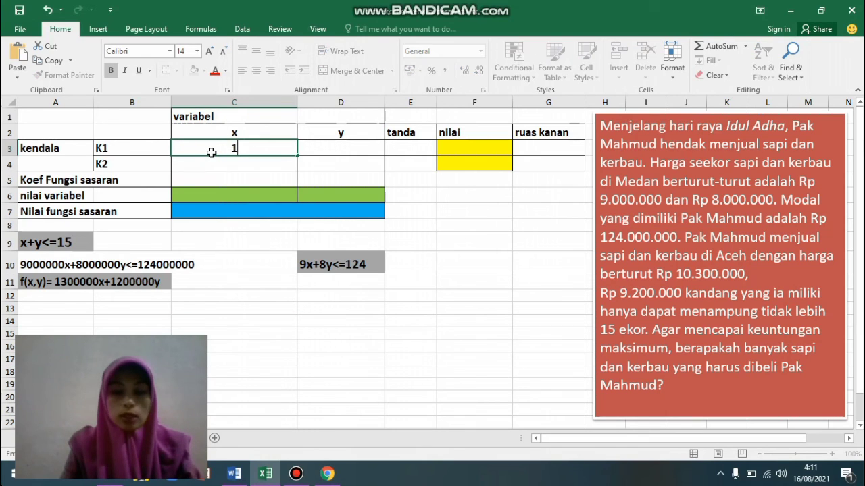
key(Tab)
text(1)
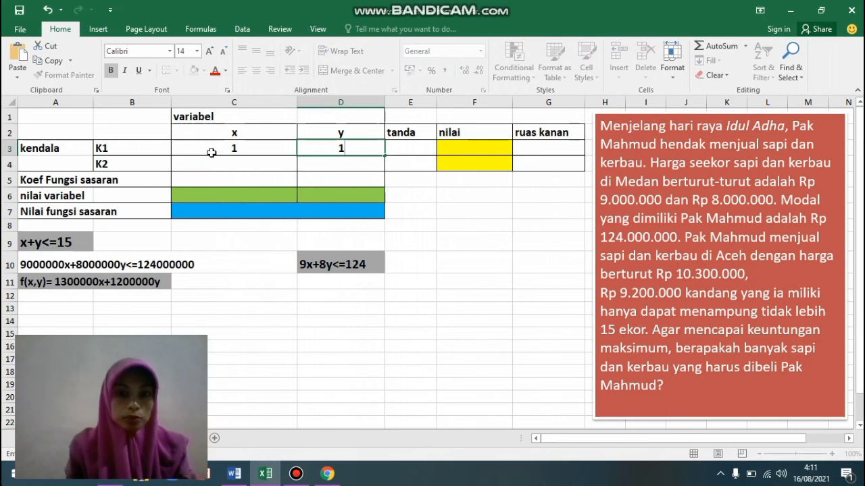
key(Tab)
text(<=)
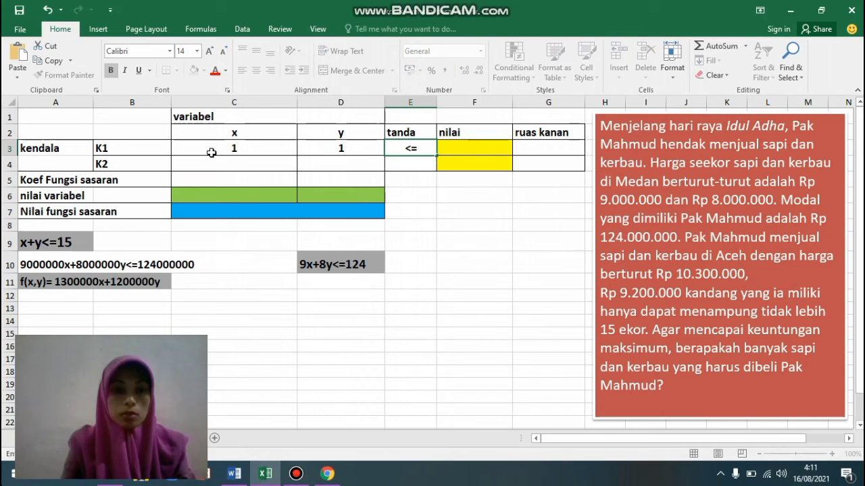
key(Tab)
key(Tab)
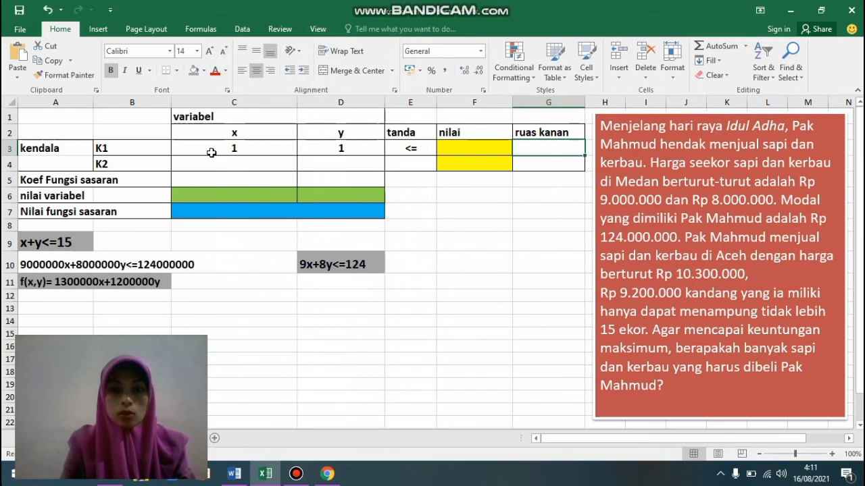
text(15)
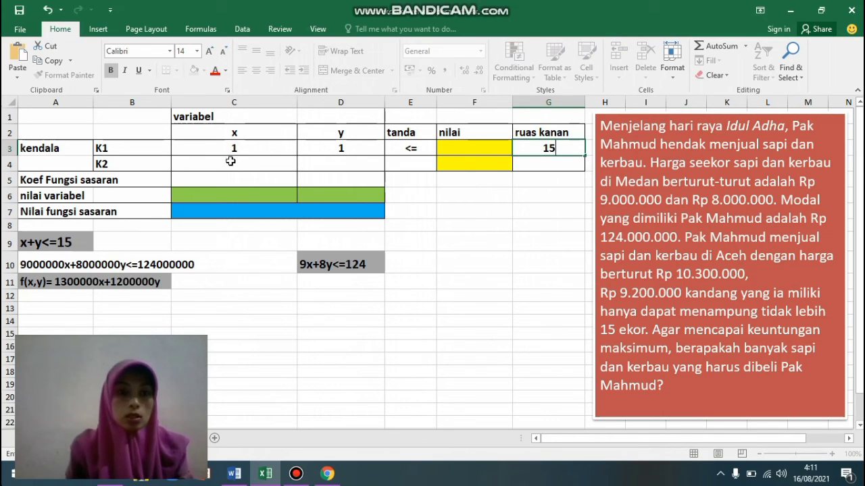
Fill in constraint row K2 with coefficients 9 for x and 8 for y, sign <= and right-hand side 124.
click(231, 165)
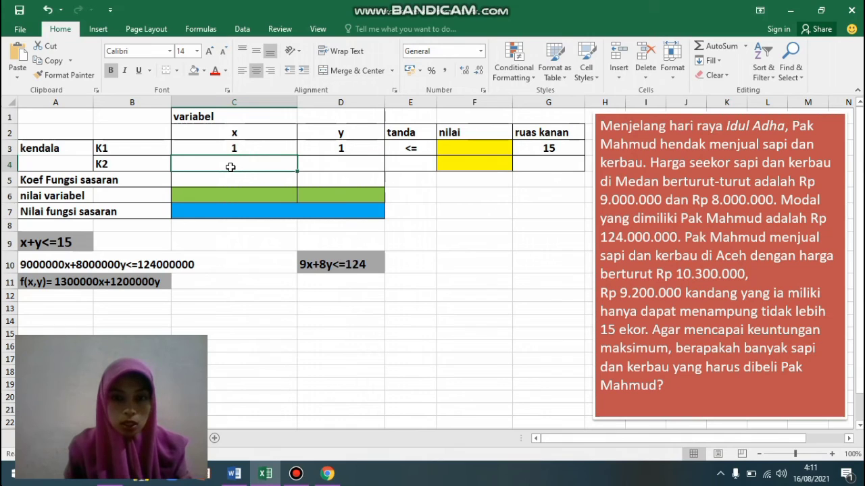
text(9)
key(Tab)
text(8)
key(Tab)
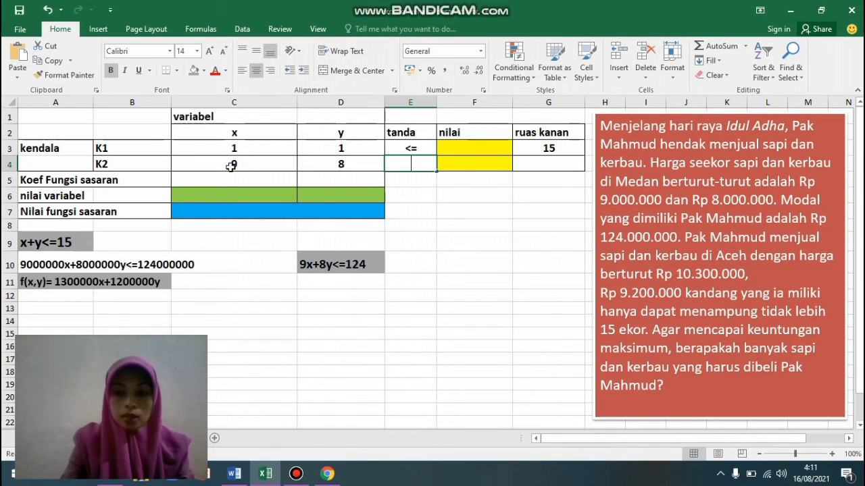
text(<=)
key(Tab)
key(Tab)
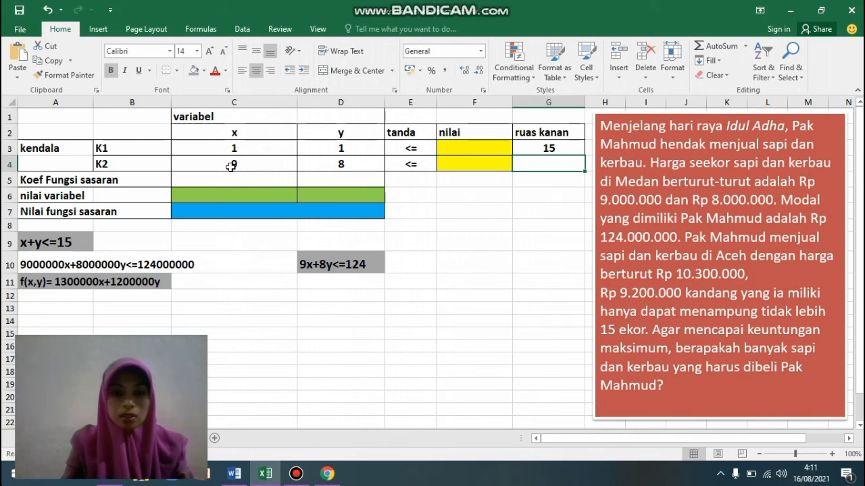
text(124)
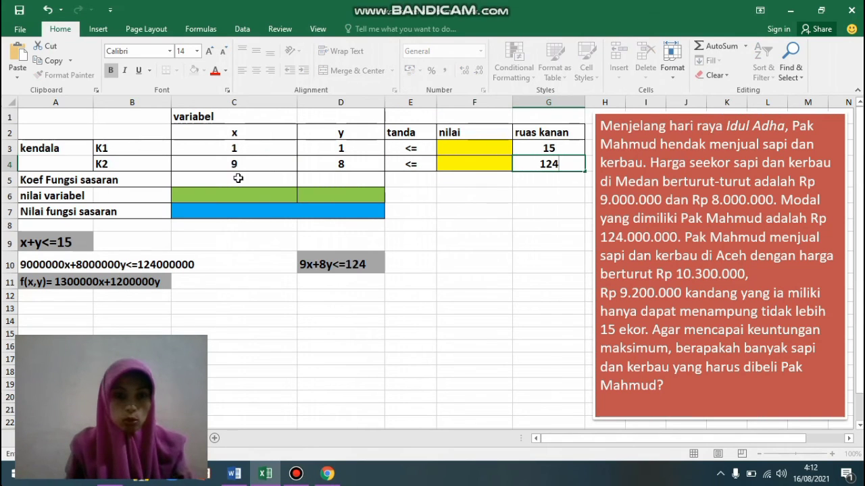
Fill in the objective function coefficients in row 5 with 1300000 for x and 1200000 for y.
click(237, 179)
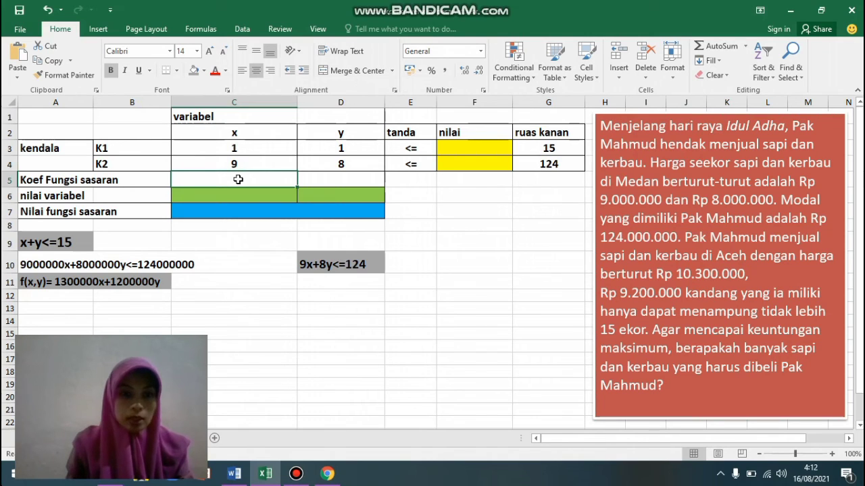
text(1300)
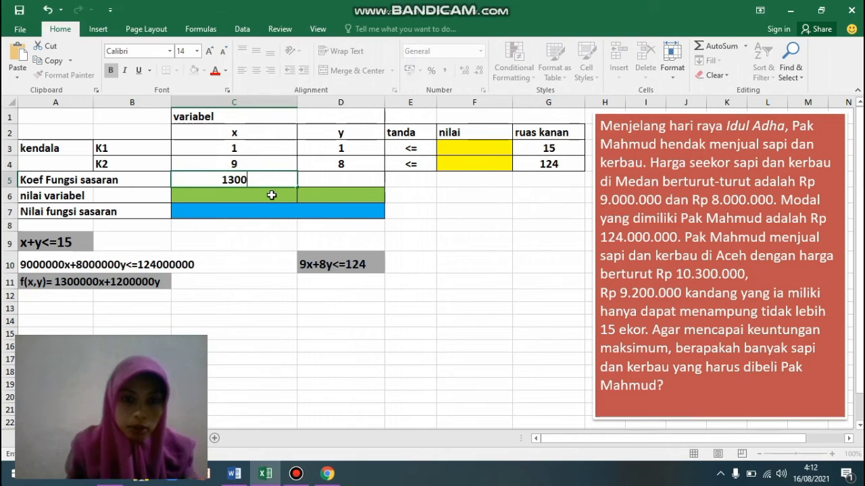
text(0)
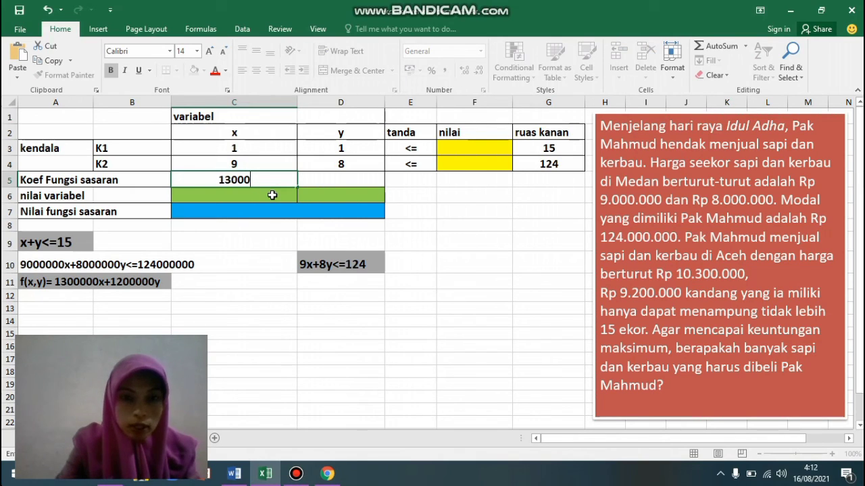
text(00)
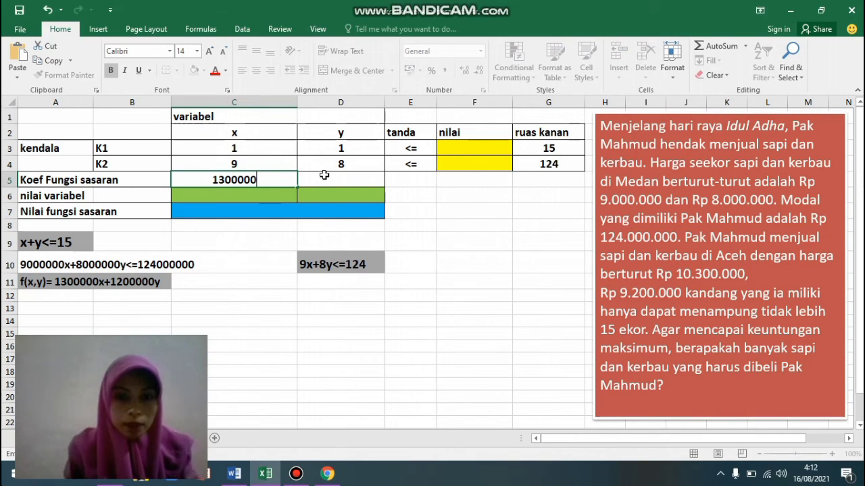
click(326, 177)
text(1)
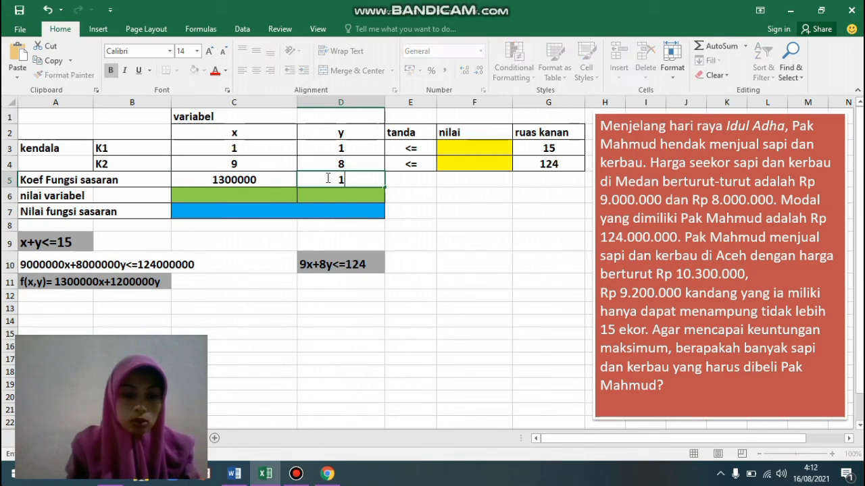
text(200000)
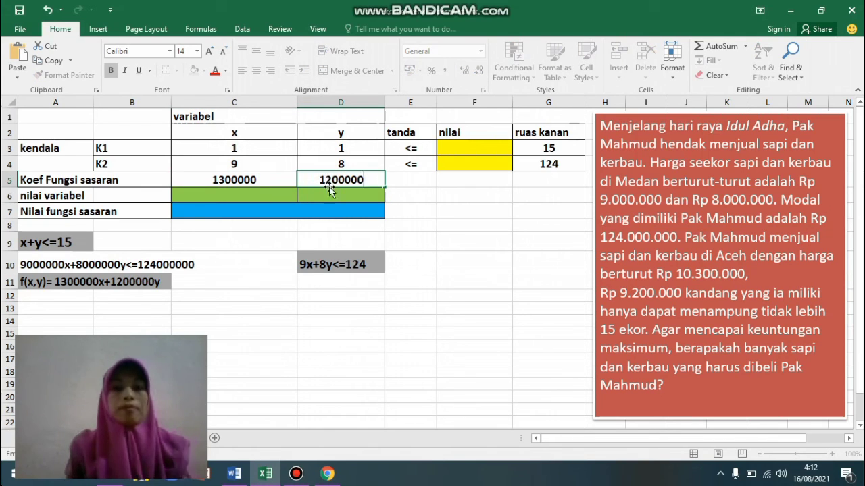
click(353, 243)
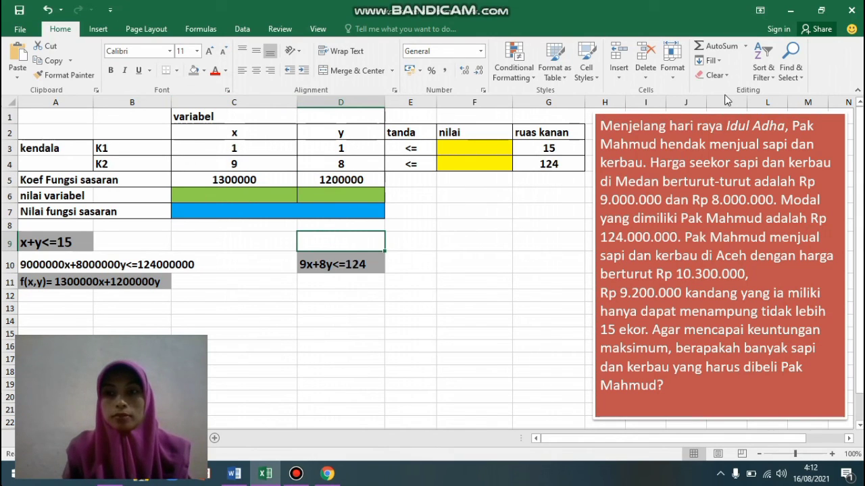
Enter the formula =C3*$C$6+D3*$D$6 in F3 as the value of constraint K1 and fill it down to F4 for K2.
click(457, 144)
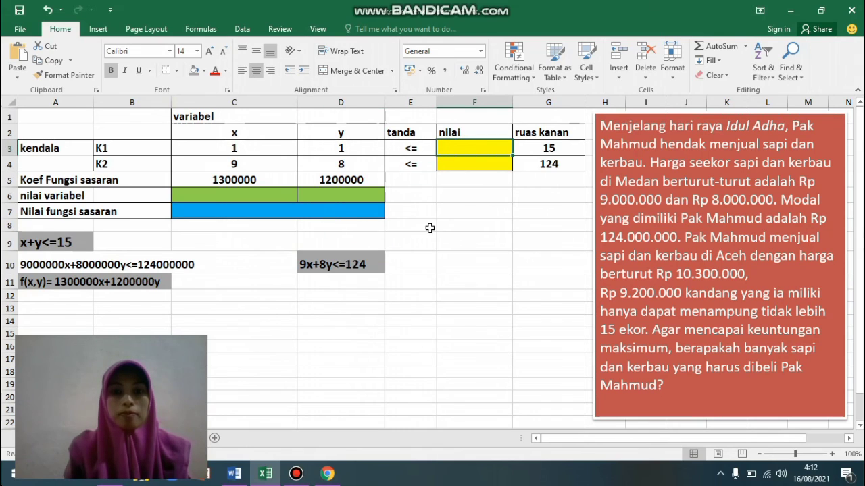
text(=)
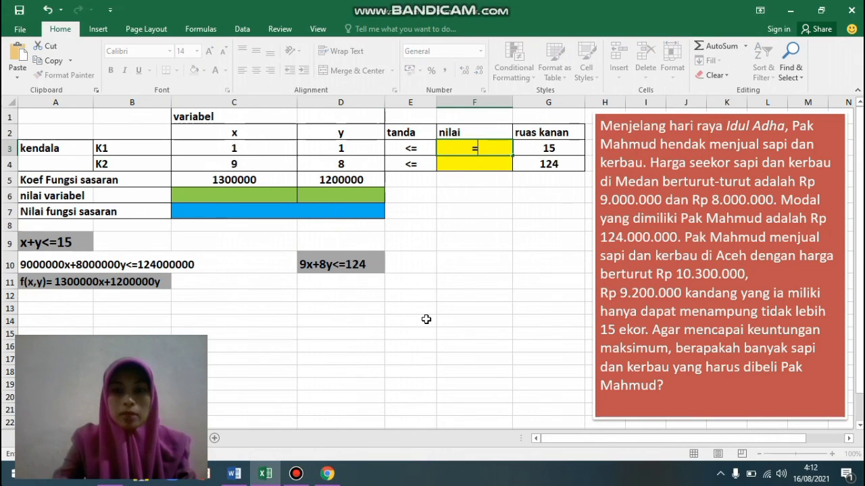
click(268, 151)
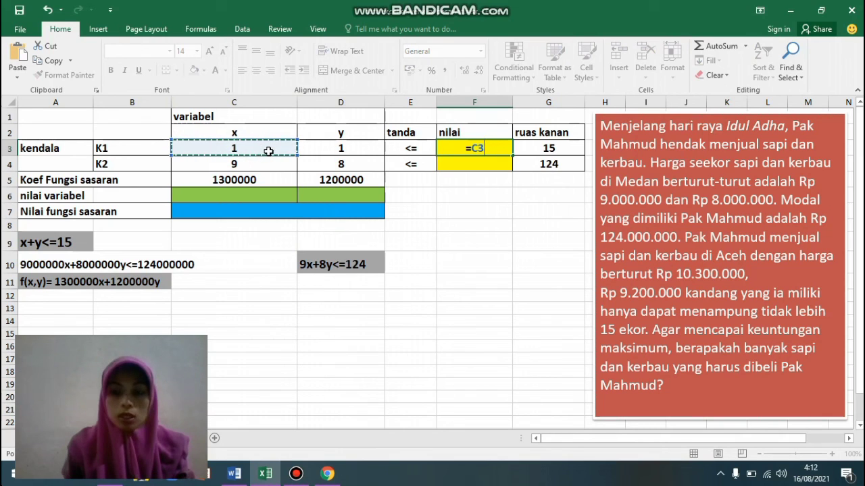
text(*)
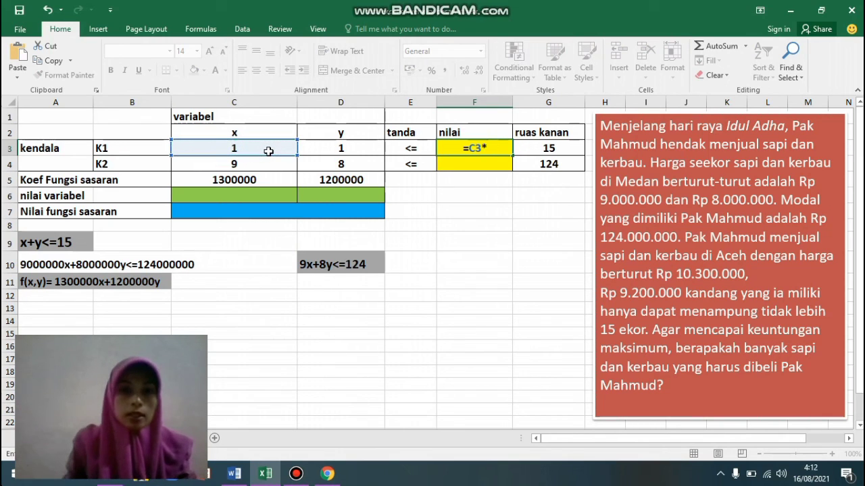
click(259, 196)
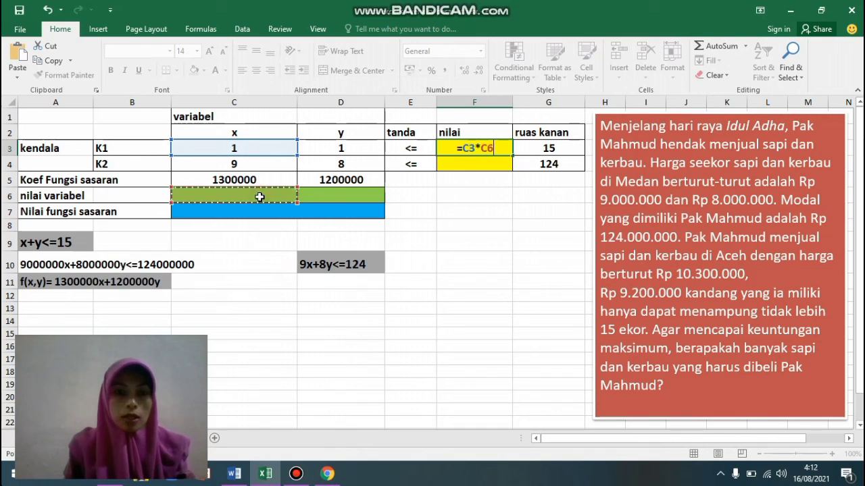
key(F4)
text(+)
click(345, 148)
text(*)
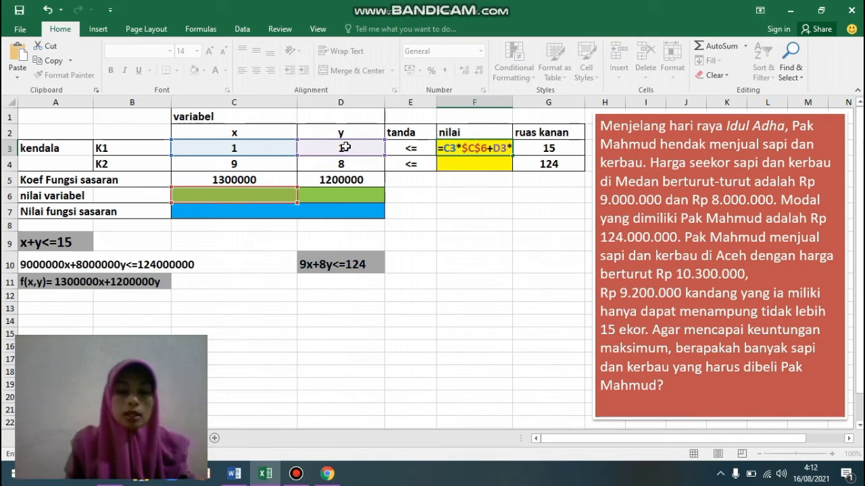
click(358, 196)
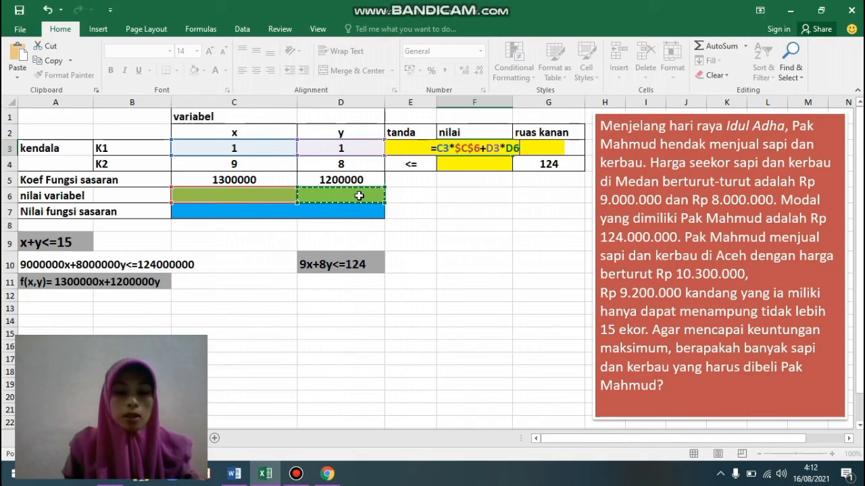
key(F4)
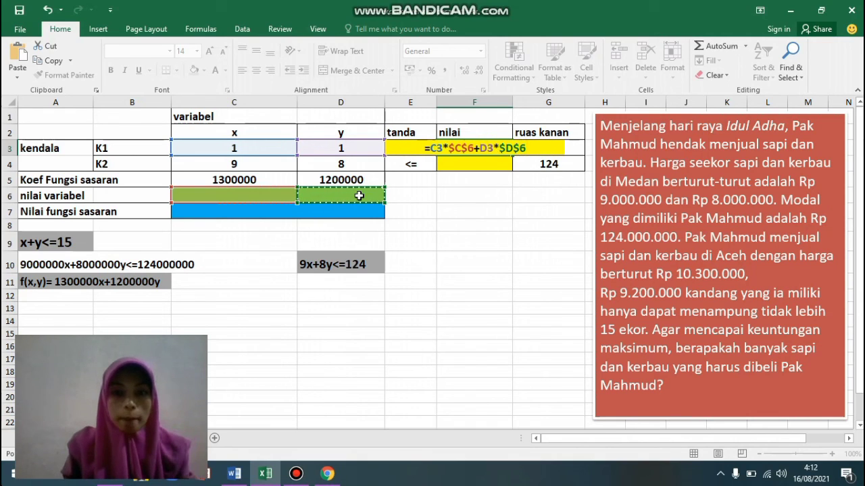
key(Return)
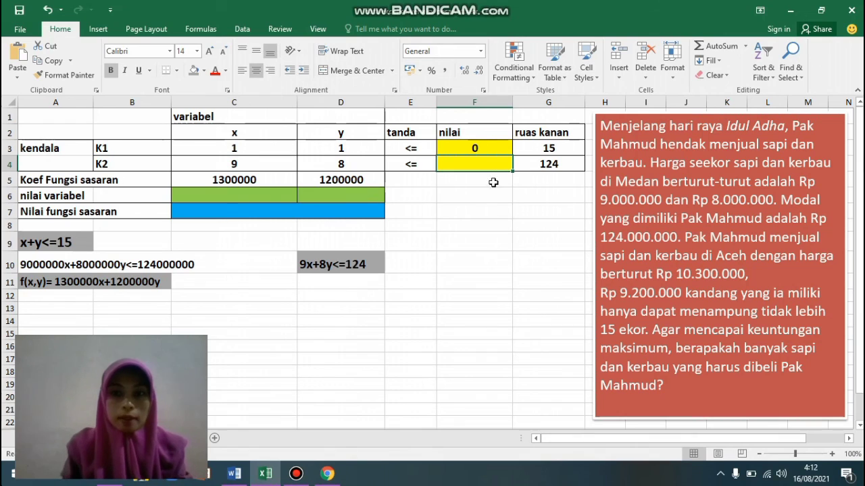
click(485, 143)
drag(511, 155, 512, 170)
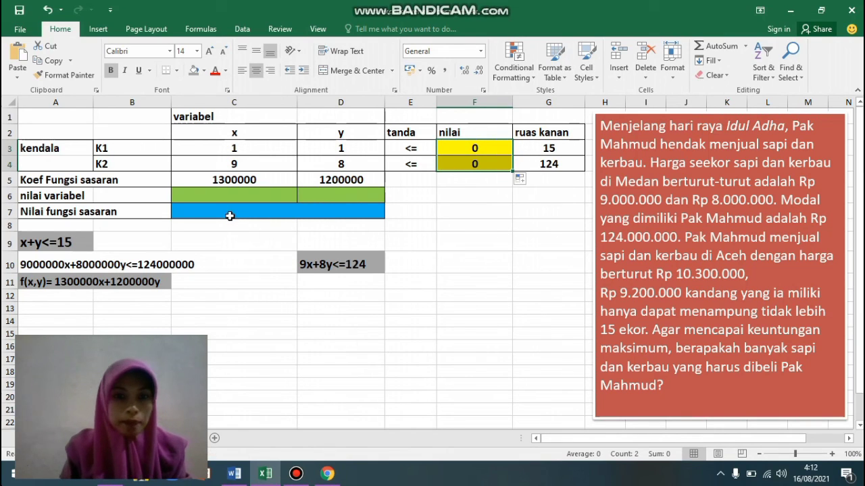
Enter the formula =C5*$C$6+D5*$D$6 in C7 to calculate the objective function value.
click(228, 211)
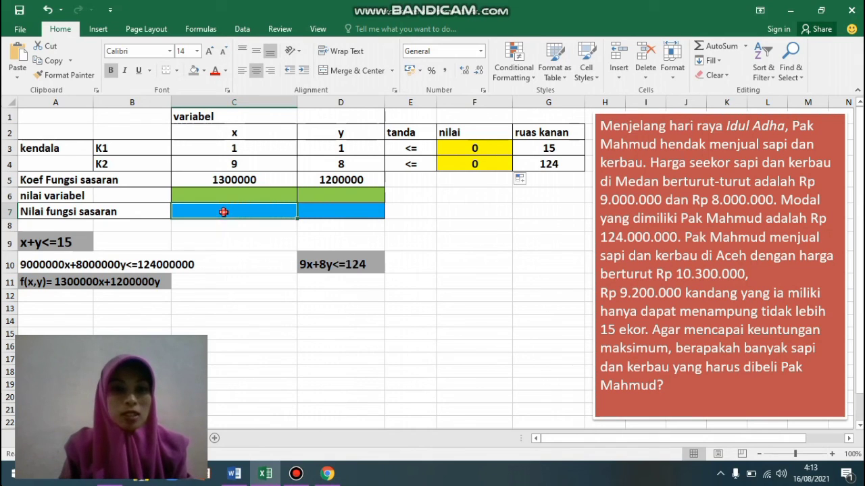
text(=)
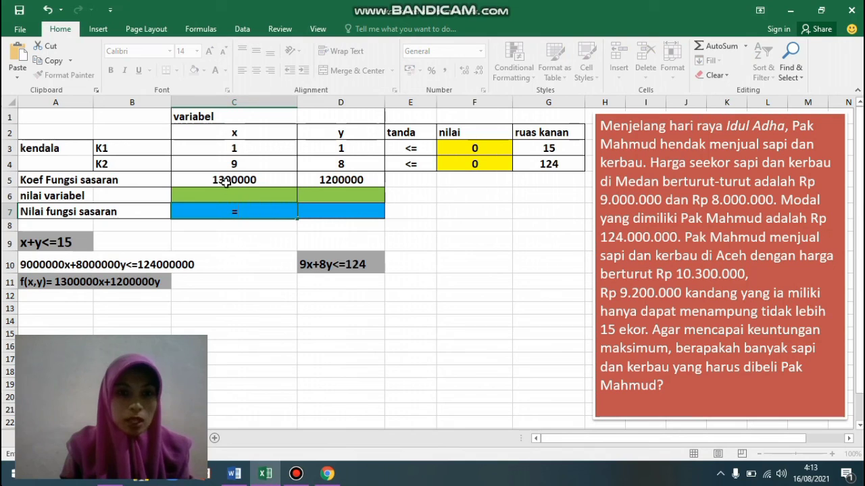
click(226, 182)
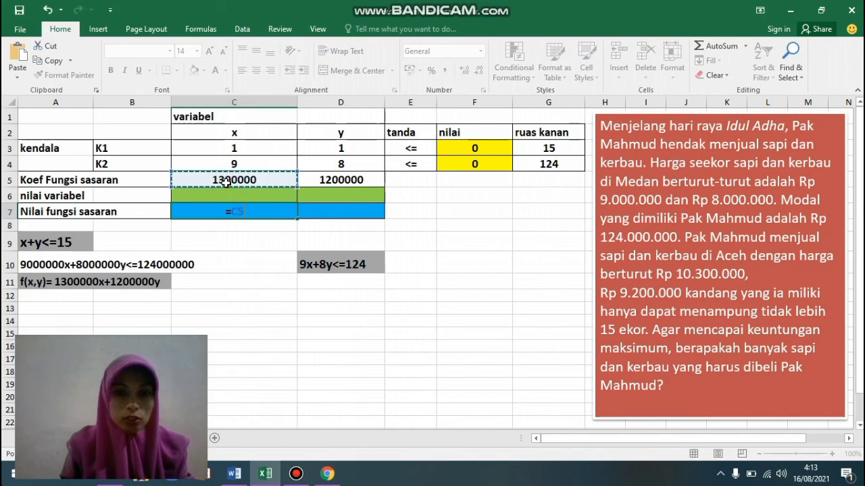
text(*)
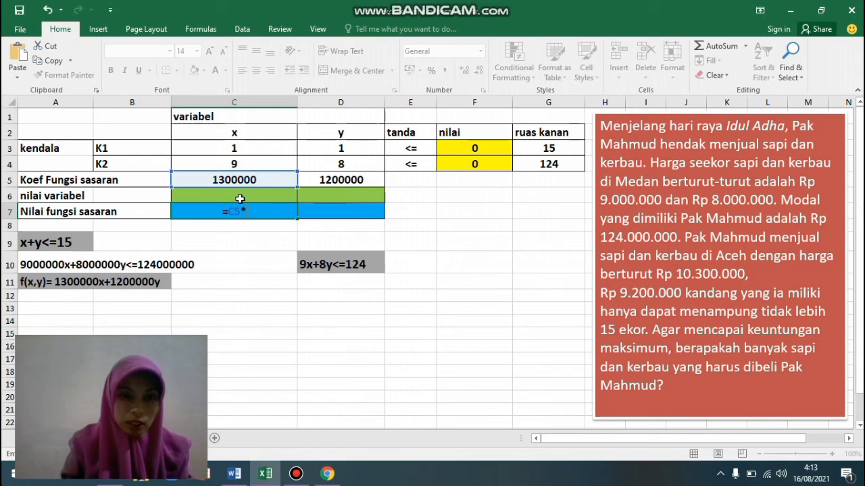
click(240, 197)
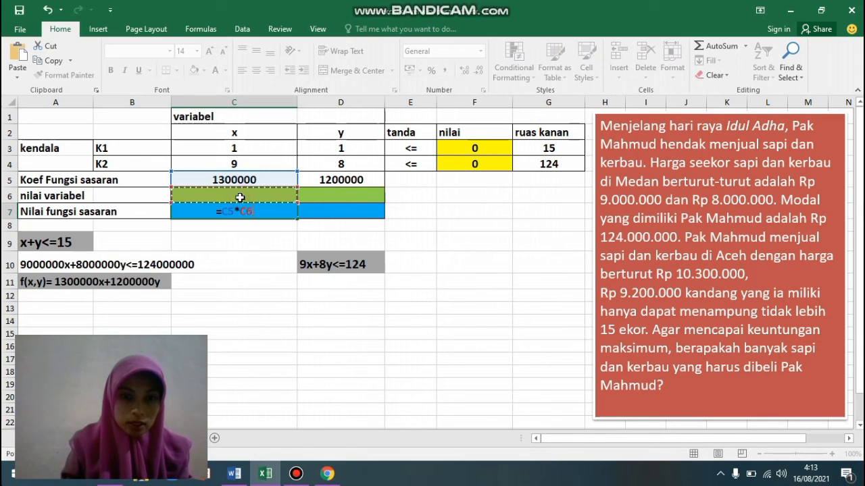
key(F4)
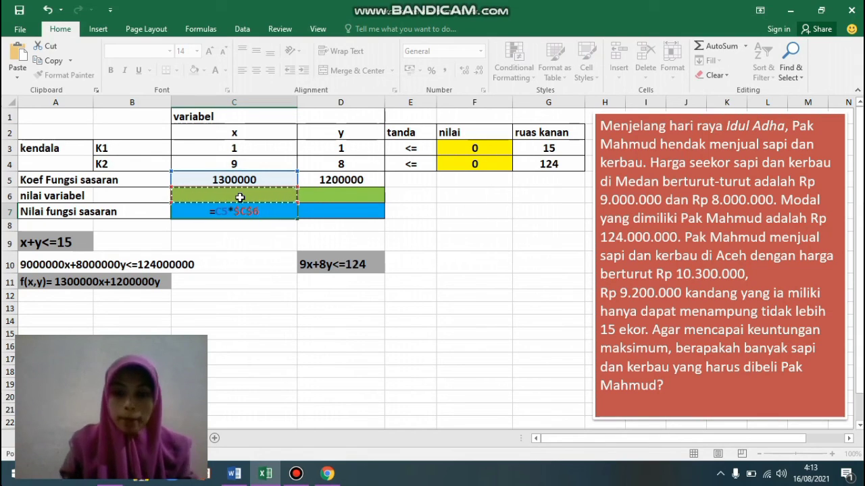
text(+)
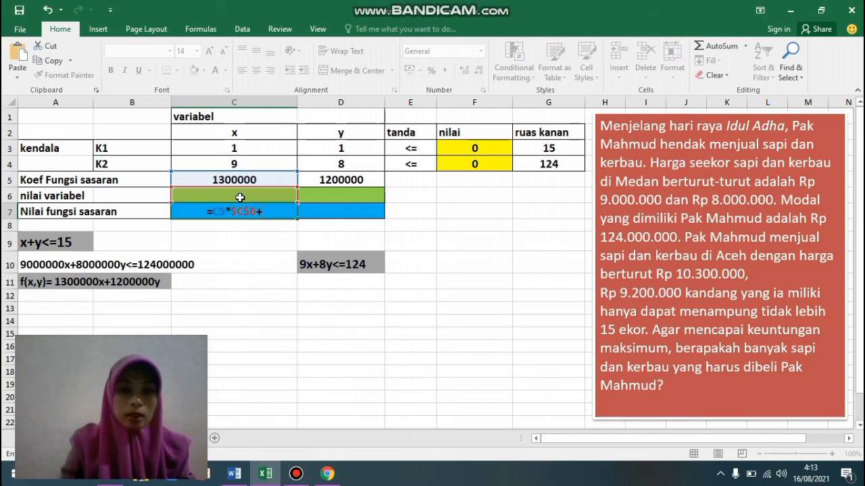
click(321, 180)
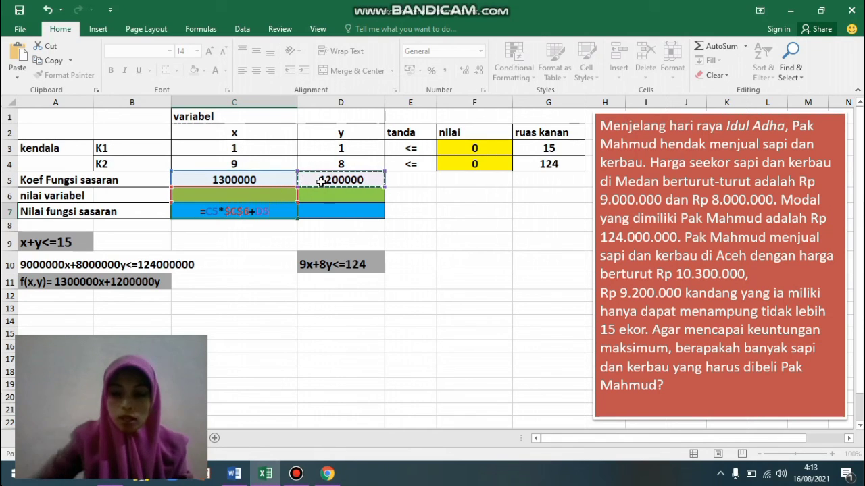
text(*)
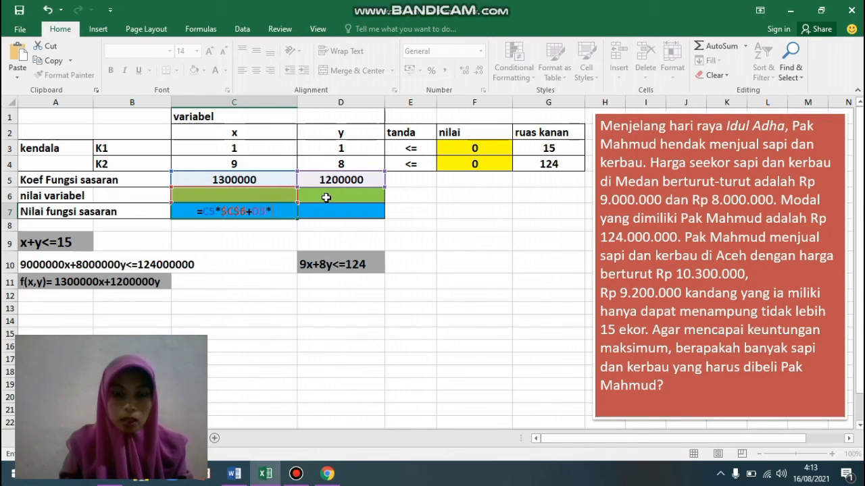
click(325, 197)
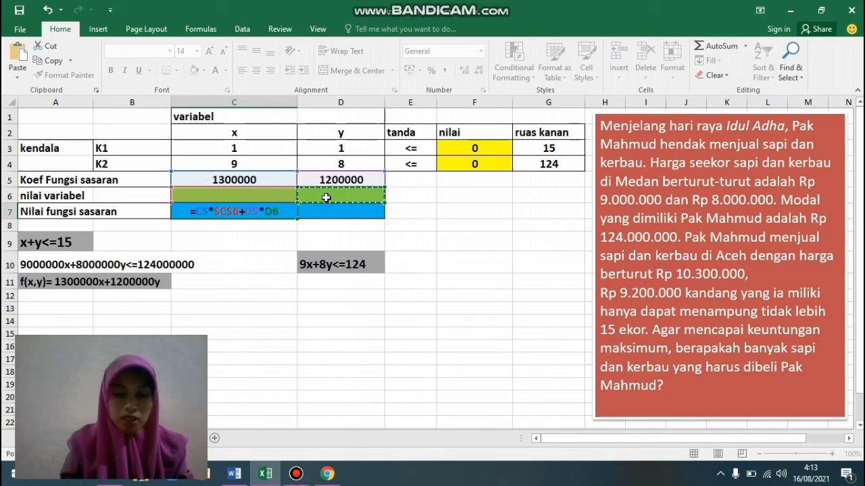
key(F4)
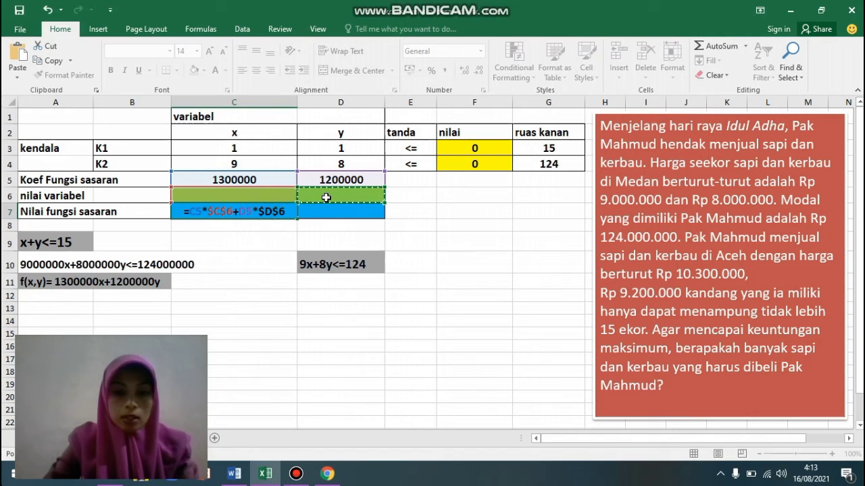
key(Return)
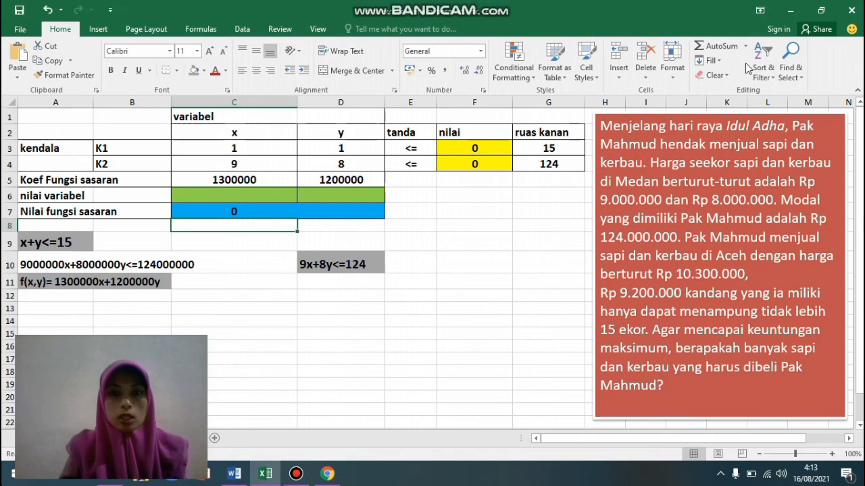
Open Solver, reset all its previous options and cell selections, and set the objective to cell $C$7.
click(243, 30)
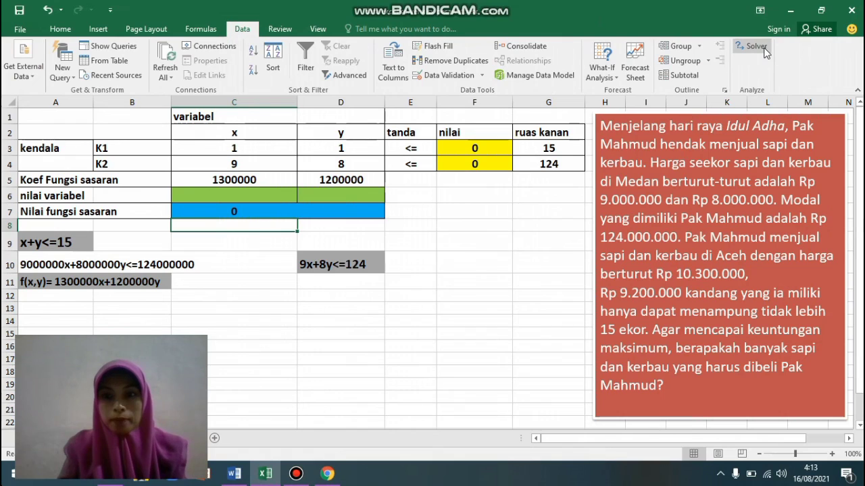
click(755, 47)
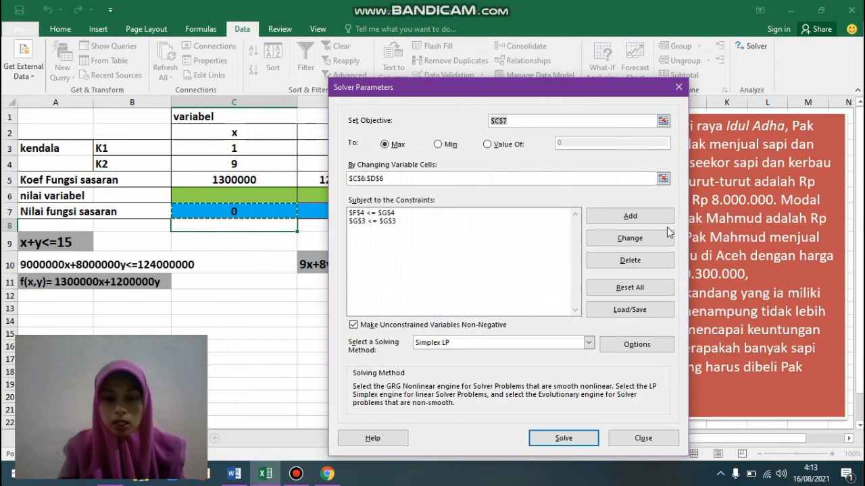
click(630, 289)
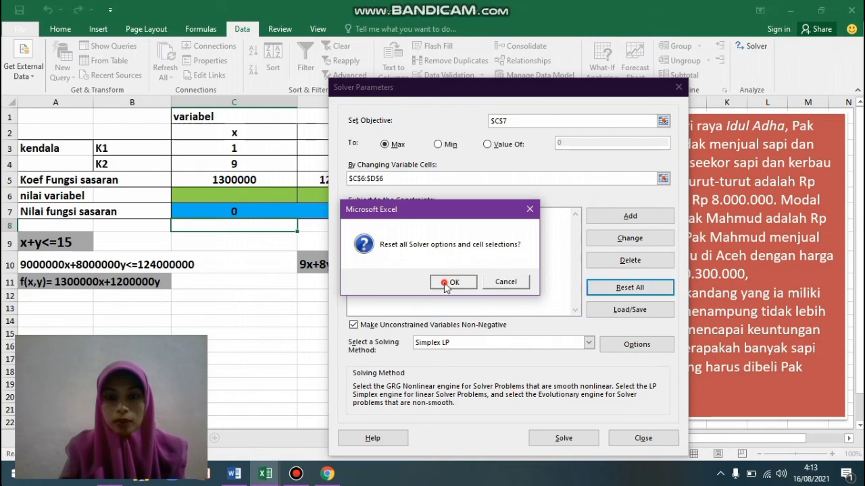
click(445, 283)
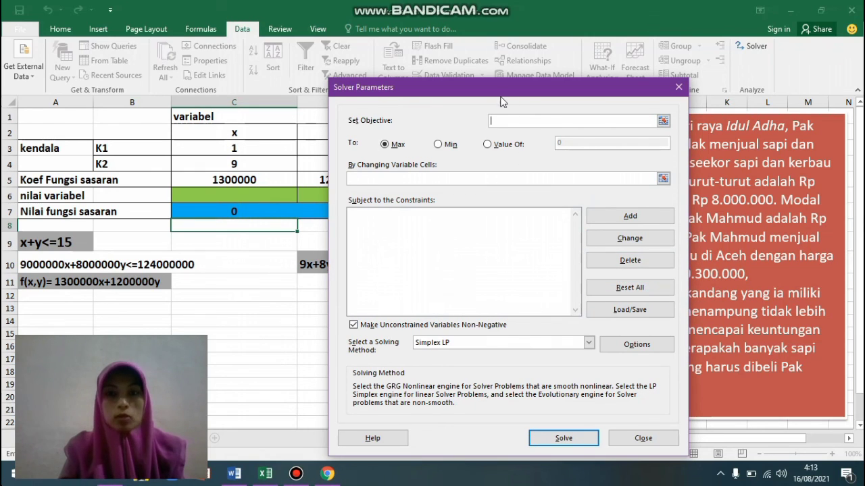
drag(498, 93, 588, 203)
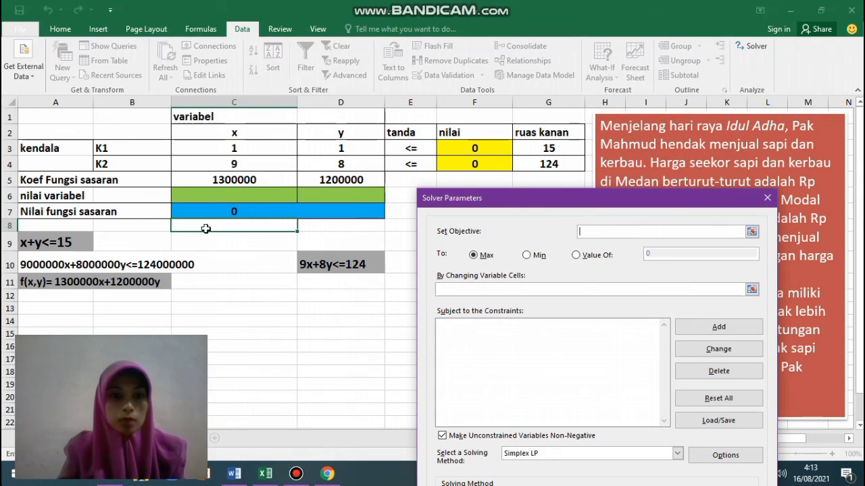
click(222, 214)
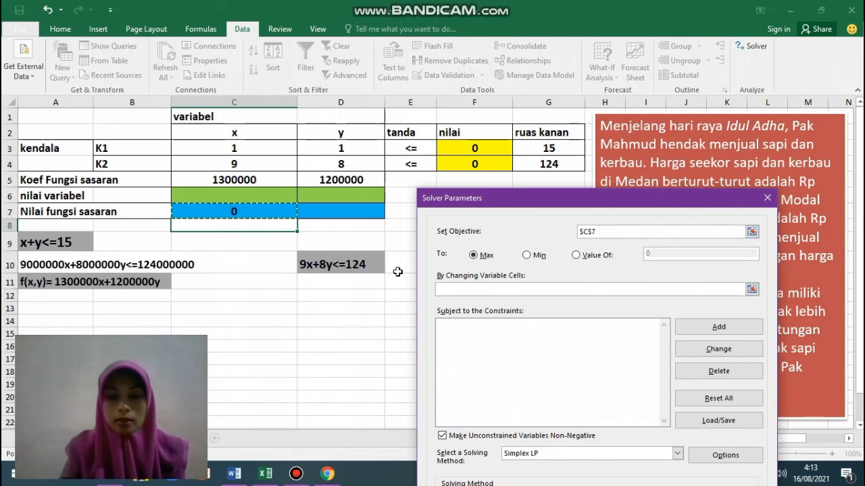
Set Solver's changing variable cells to $C$6:$D$6, the green variable value cells for x and y.
click(486, 289)
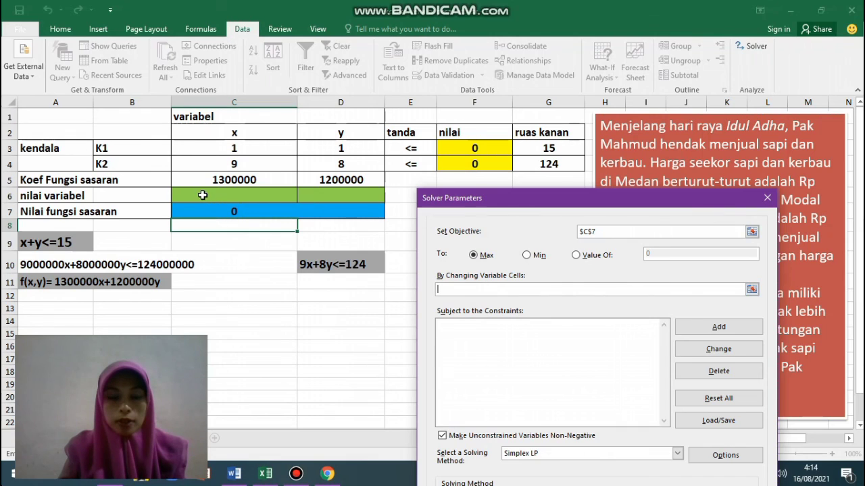
drag(211, 196, 313, 198)
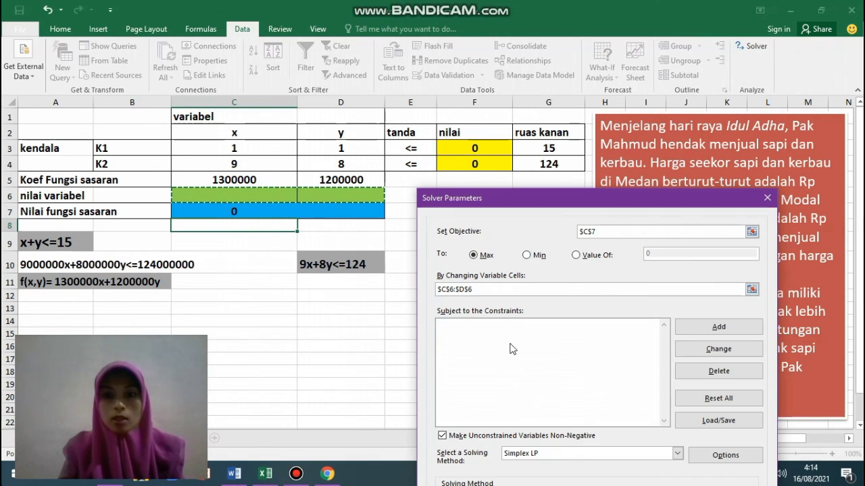
click(453, 329)
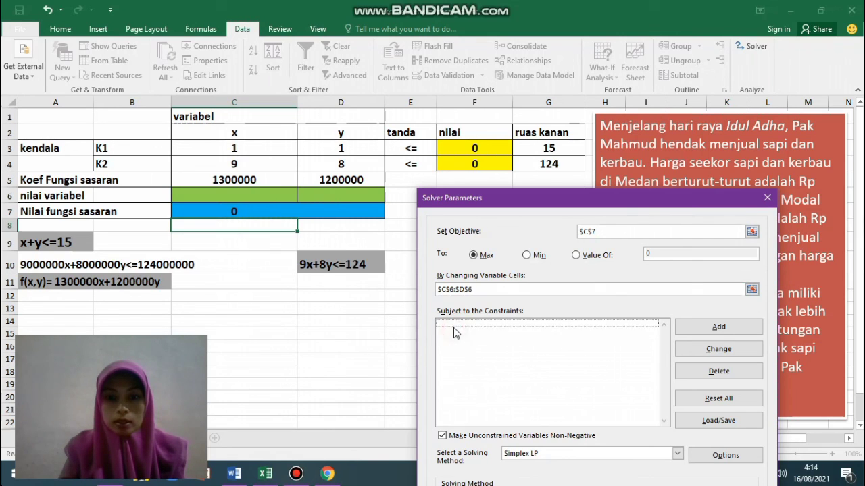
Add the two Solver constraints $F$3 <= $G$3 for K1 and $F$4 <= $G$4 for K2.
click(706, 329)
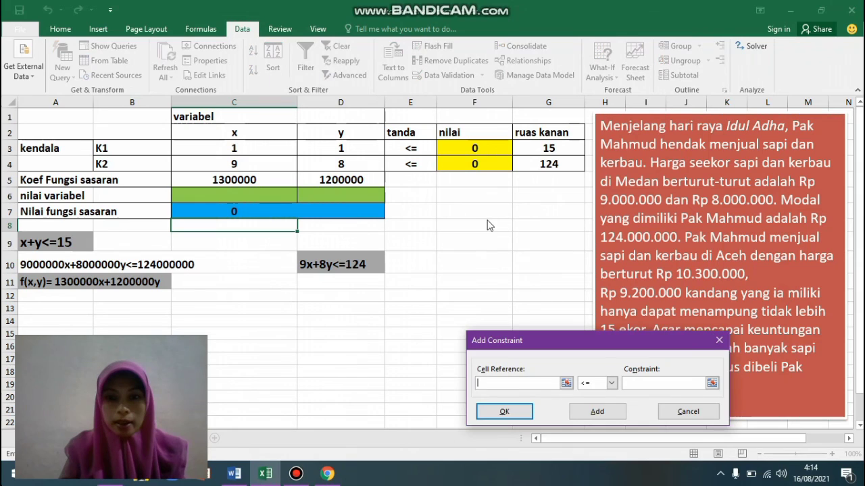
click(459, 149)
click(575, 264)
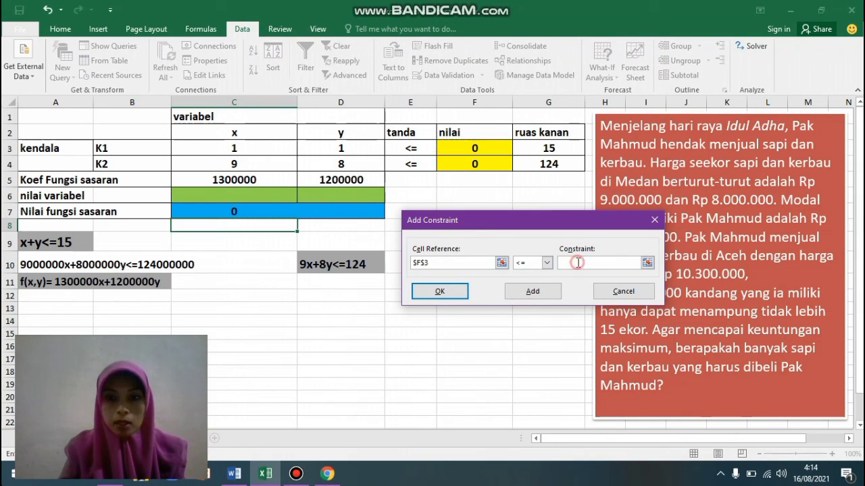
click(533, 150)
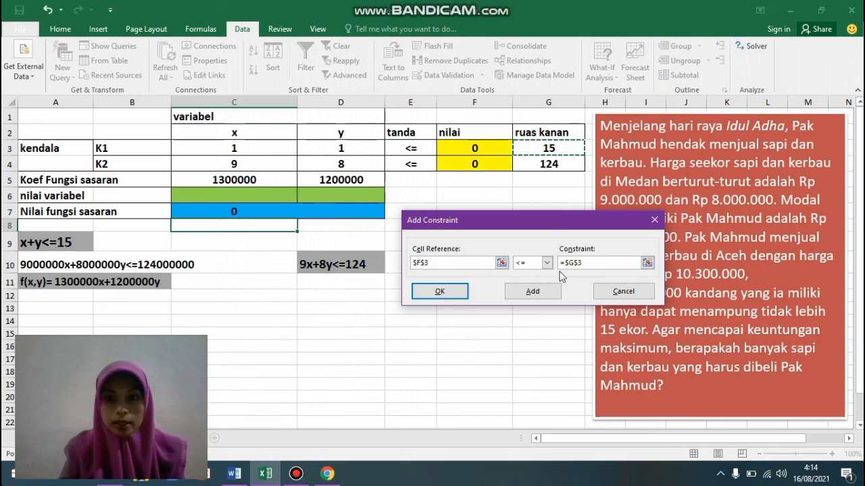
click(548, 294)
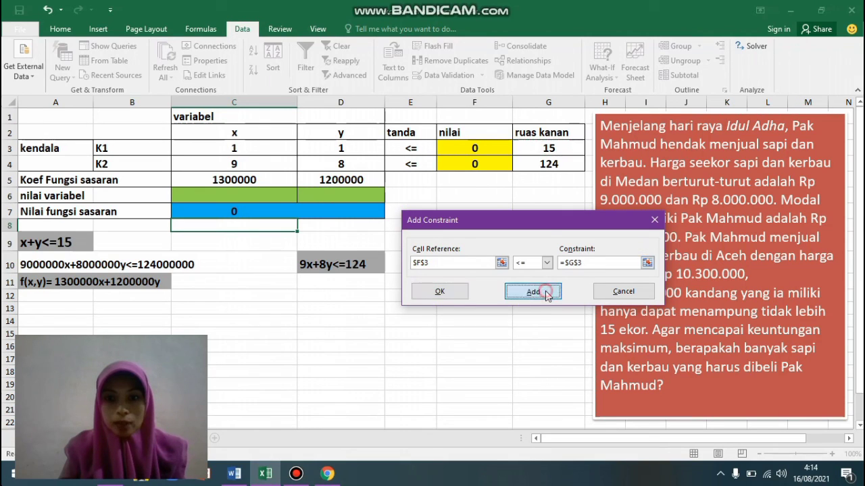
click(471, 166)
click(573, 264)
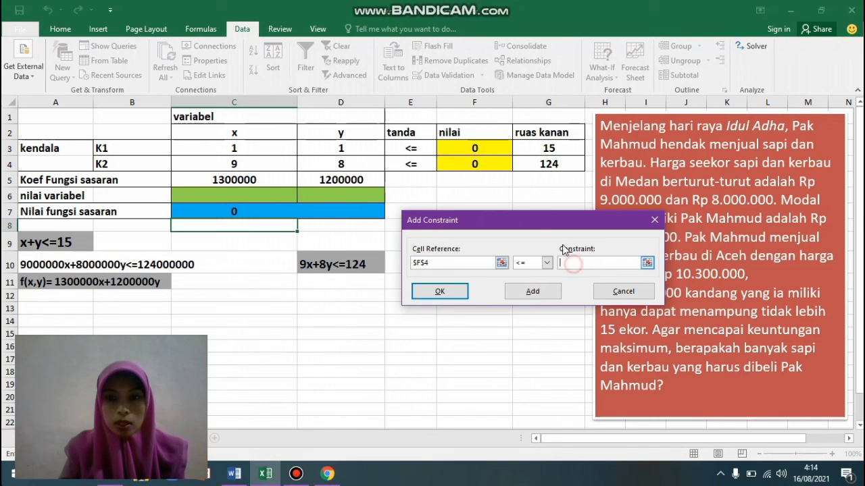
click(549, 165)
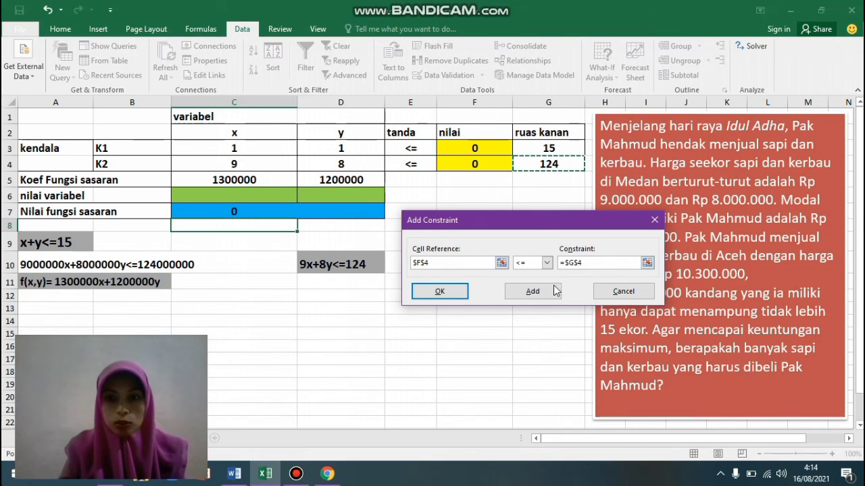
click(439, 292)
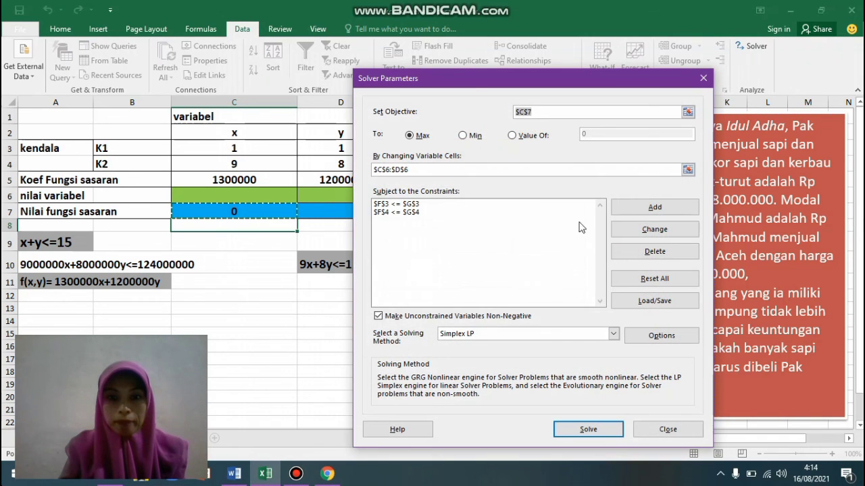
Choose Simplex LP as the solving method, solve the maximization problem and accept the Solver solution.
click(614, 334)
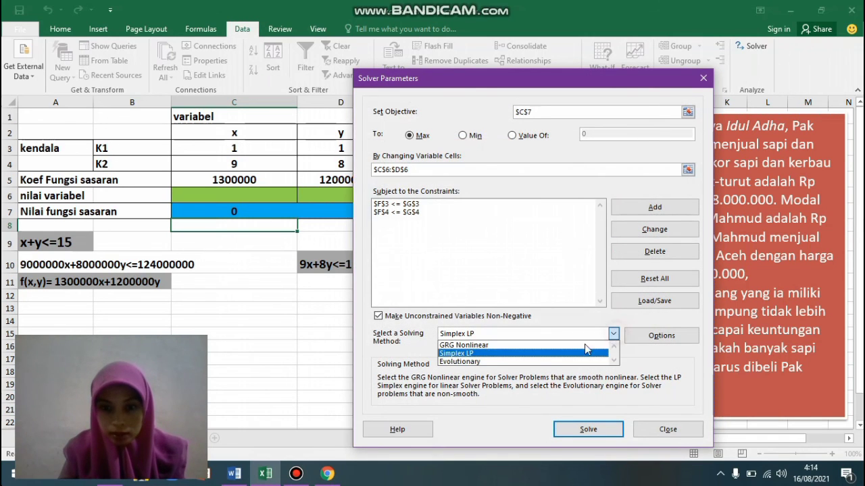
click(546, 354)
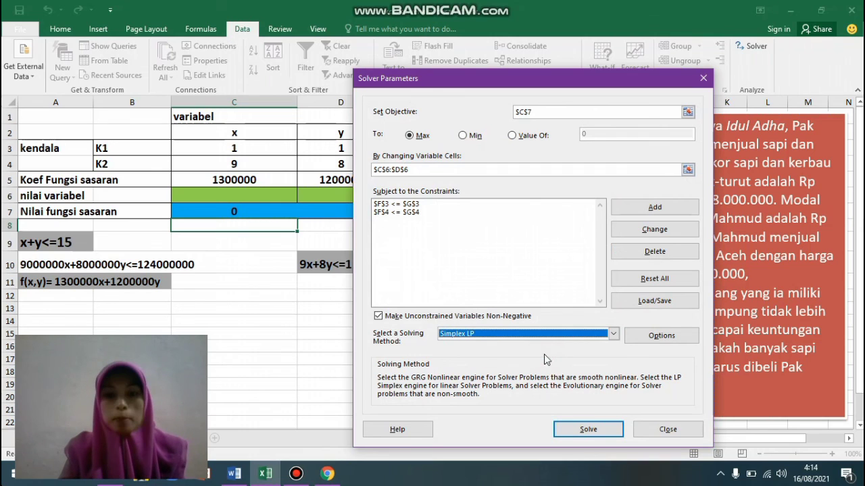
click(585, 430)
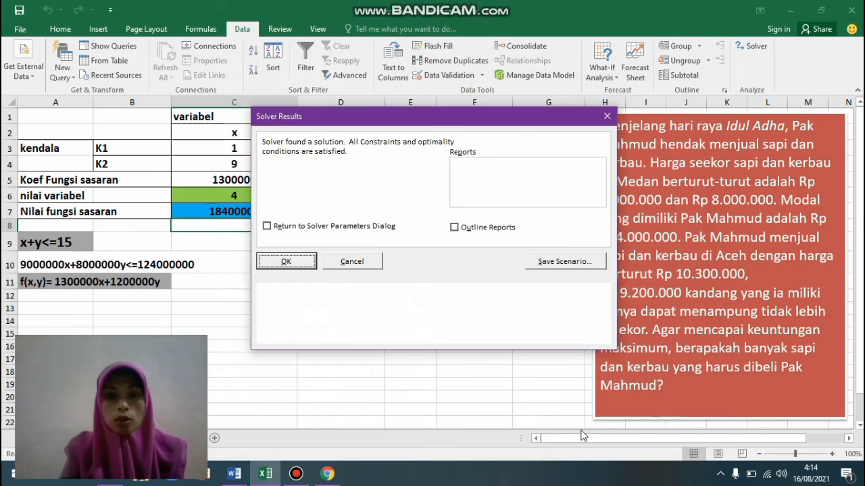
click(286, 262)
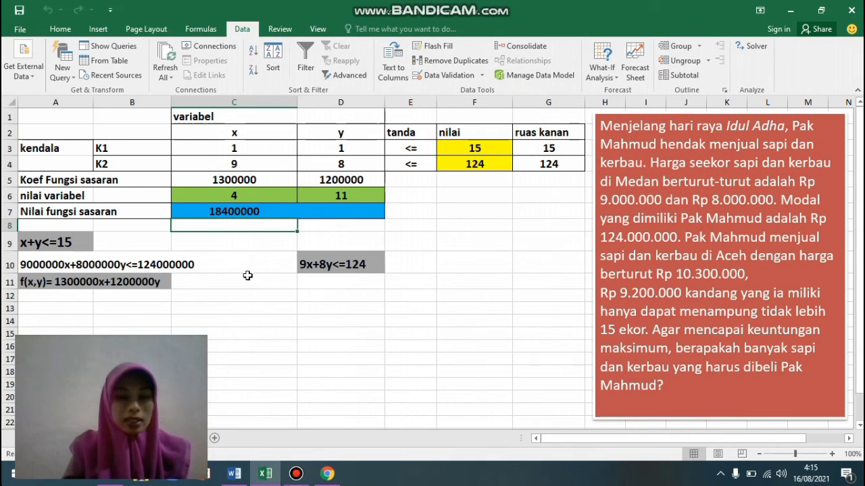